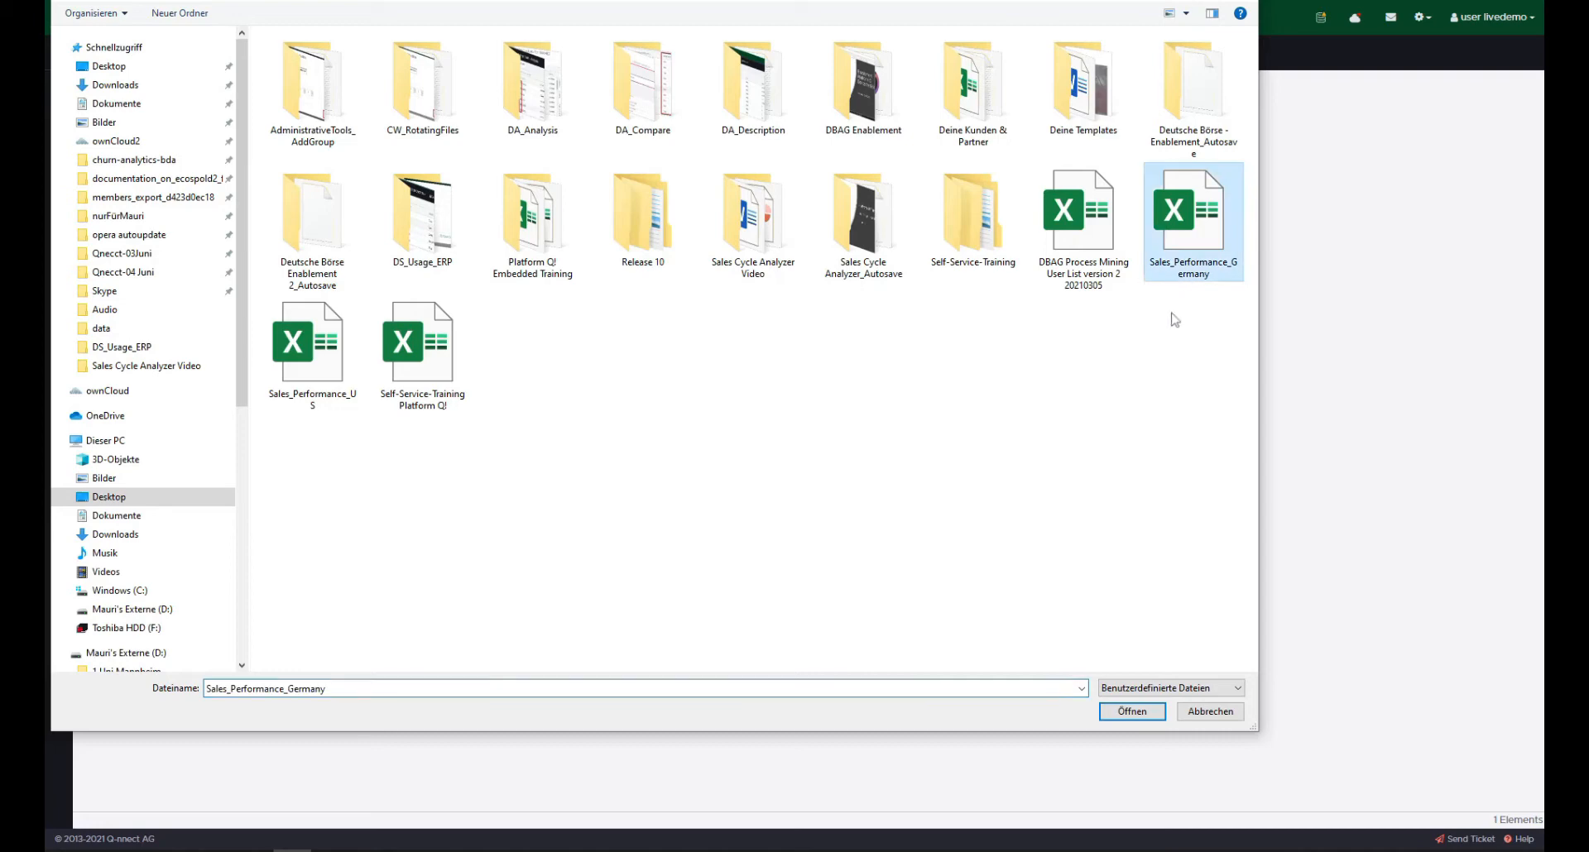
# - Upload the Sales_Performance_Germany workbook and select its opportunities sheet for import
pyautogui.click(1132, 712)
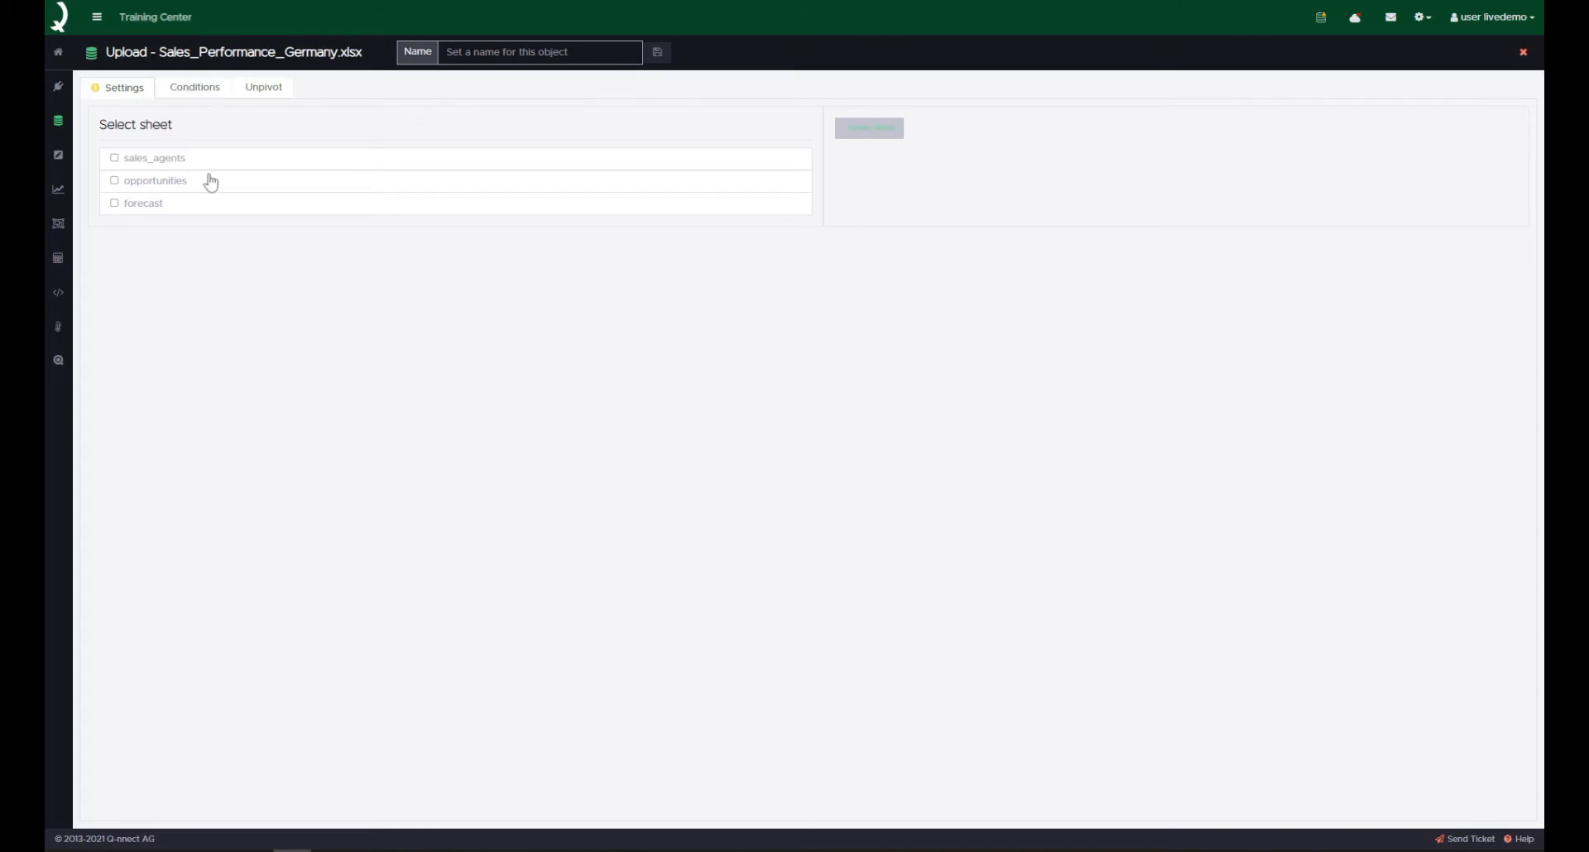
pyautogui.click(140, 189)
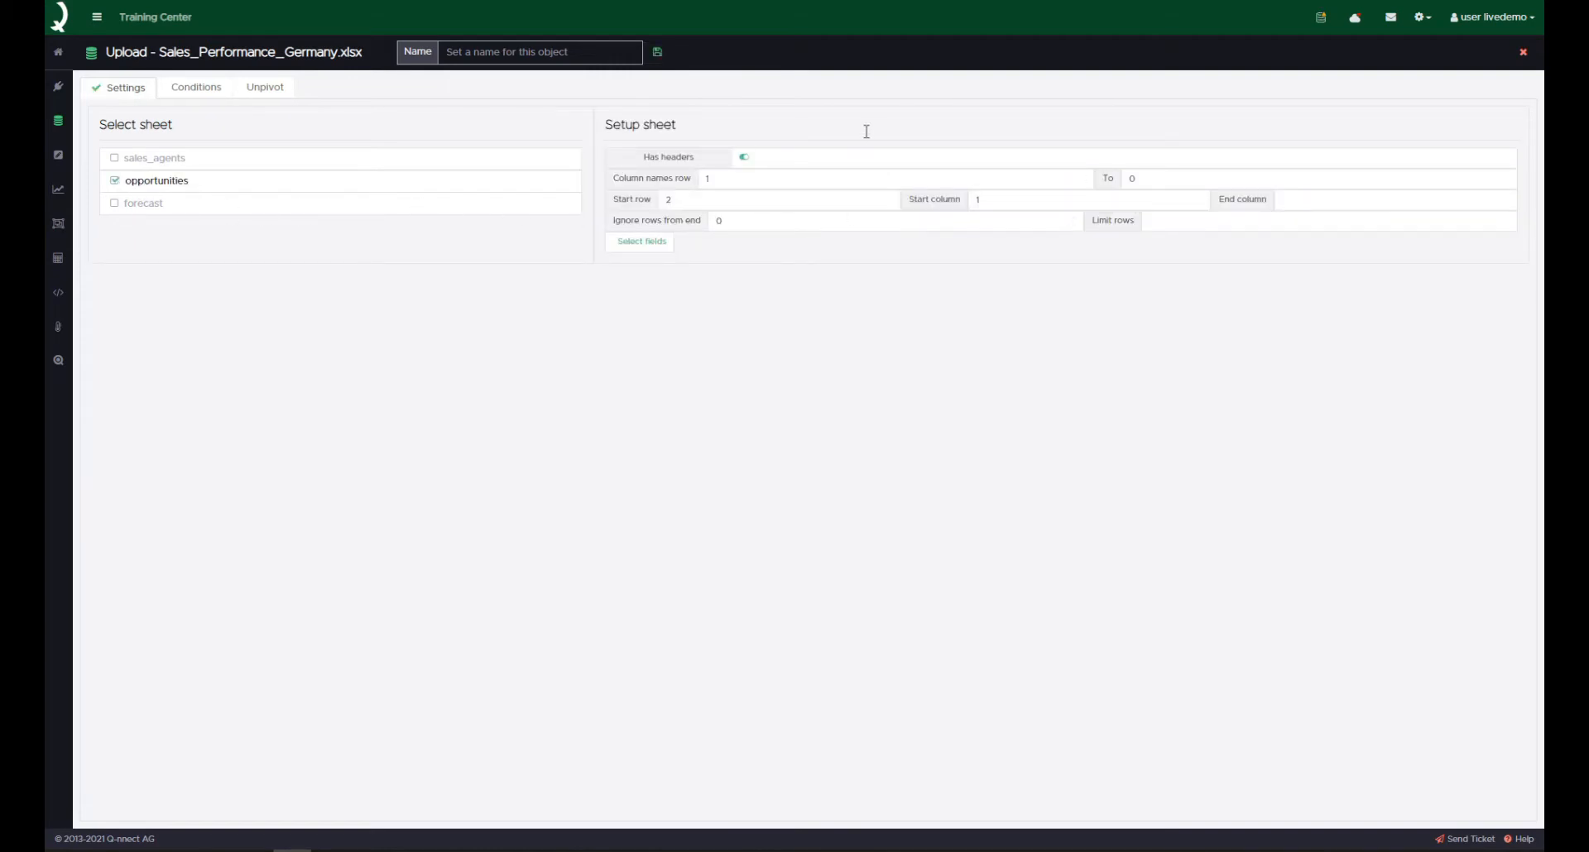
# - Turn the opportunities sheet's header option off and back on, keeping the column names row setting
pyautogui.moveTo(695, 157); pyautogui.dragTo(643, 159)
pyautogui.click(653, 158)
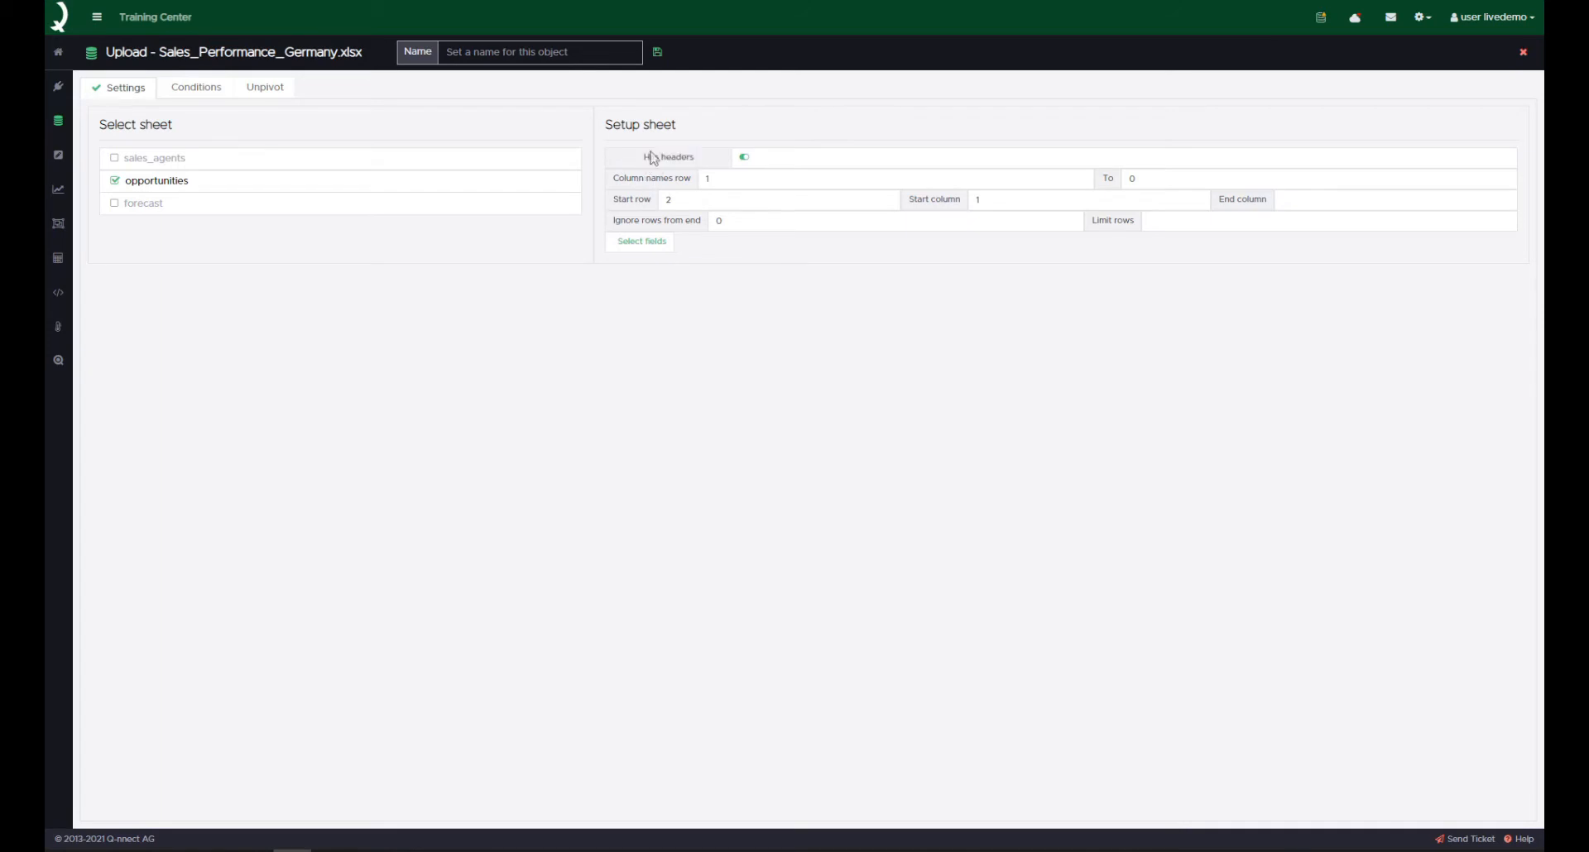
pyautogui.click(744, 158)
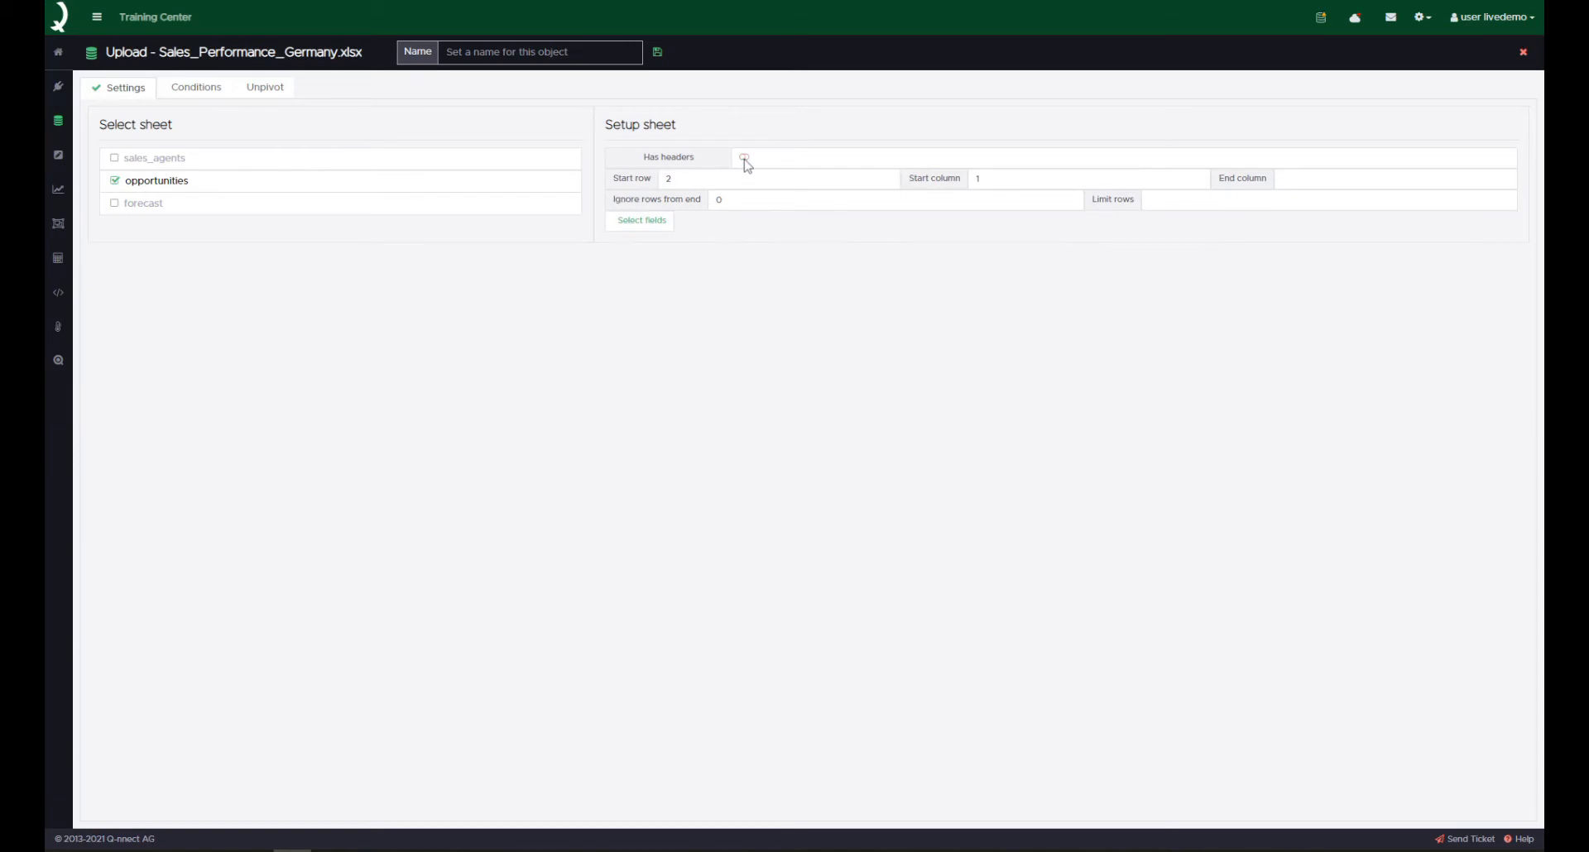
pyautogui.click(745, 158)
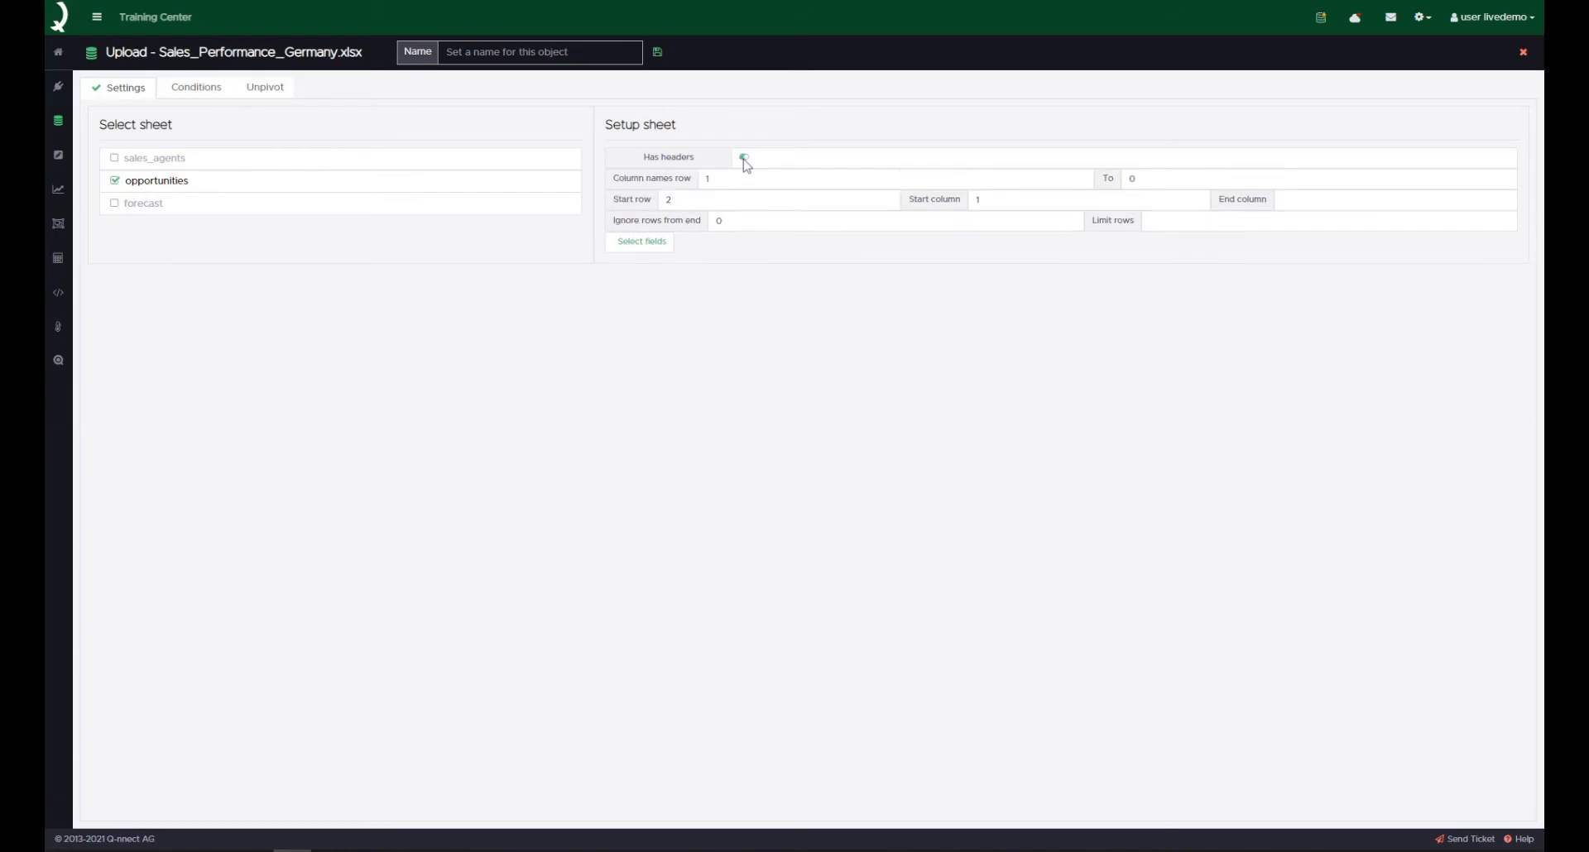
pyautogui.click(705, 180)
pyautogui.click(685, 190)
pyautogui.moveTo(690, 179); pyautogui.dragTo(623, 182)
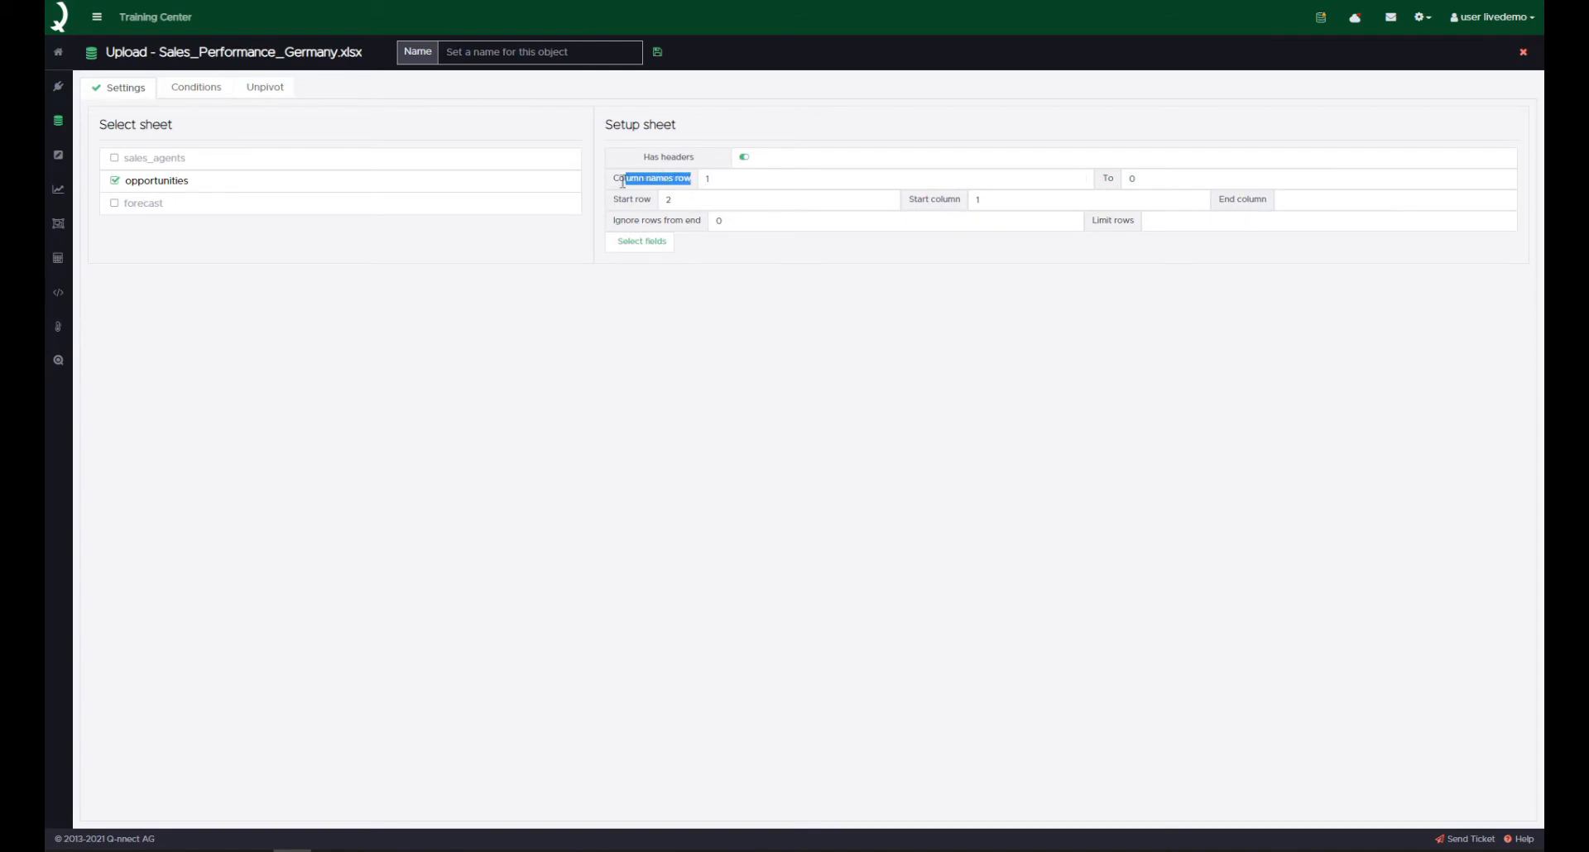
pyautogui.click(707, 187)
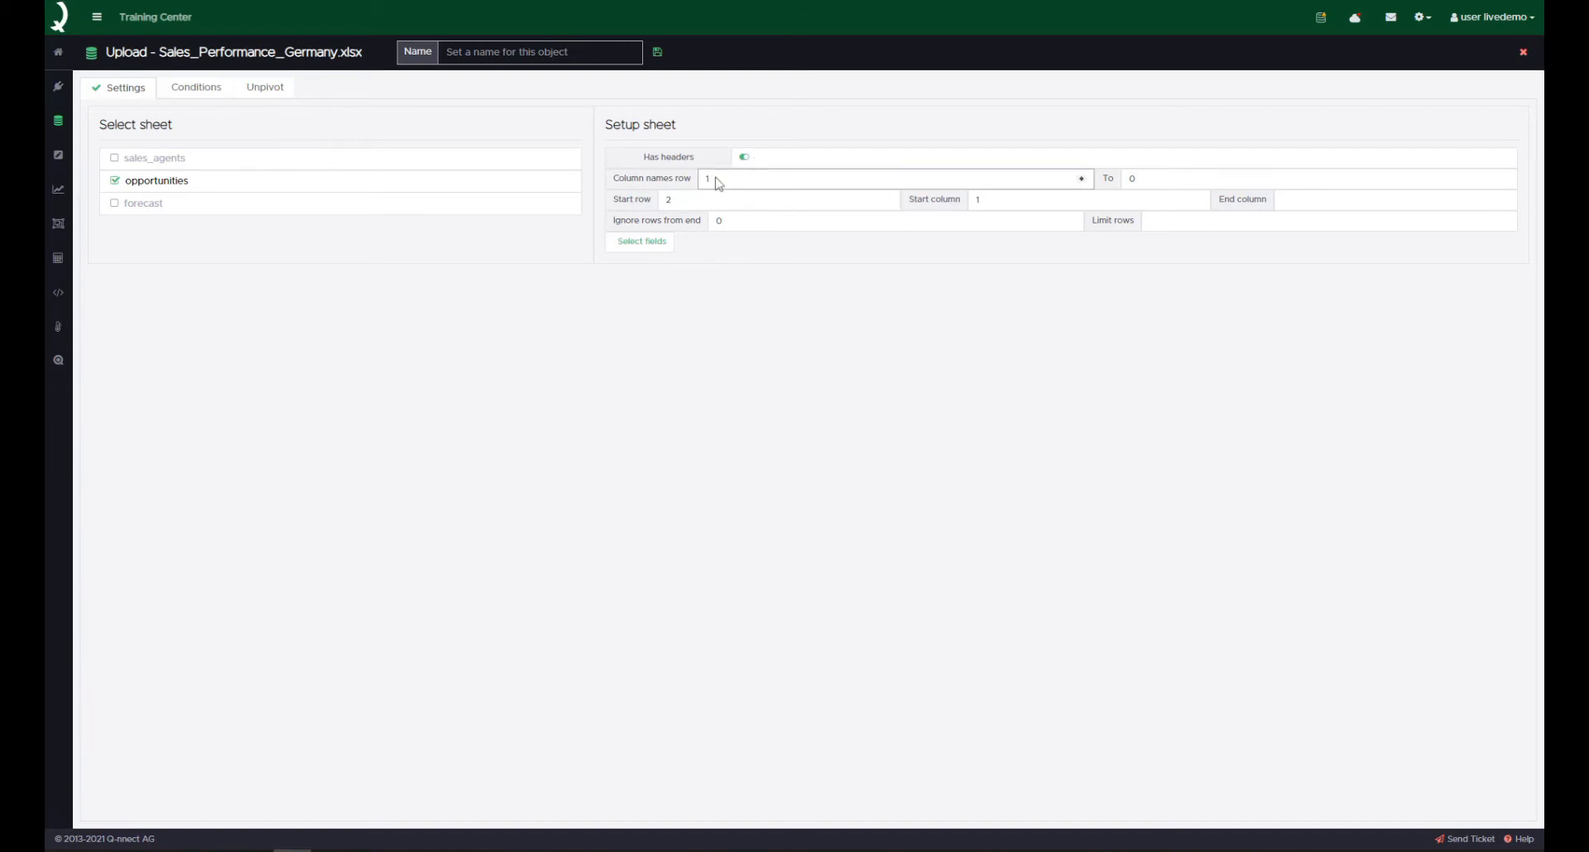
# - Try extending the column names row range to 3 and restore its end value to 0
pyautogui.doubleClick(1131, 181)
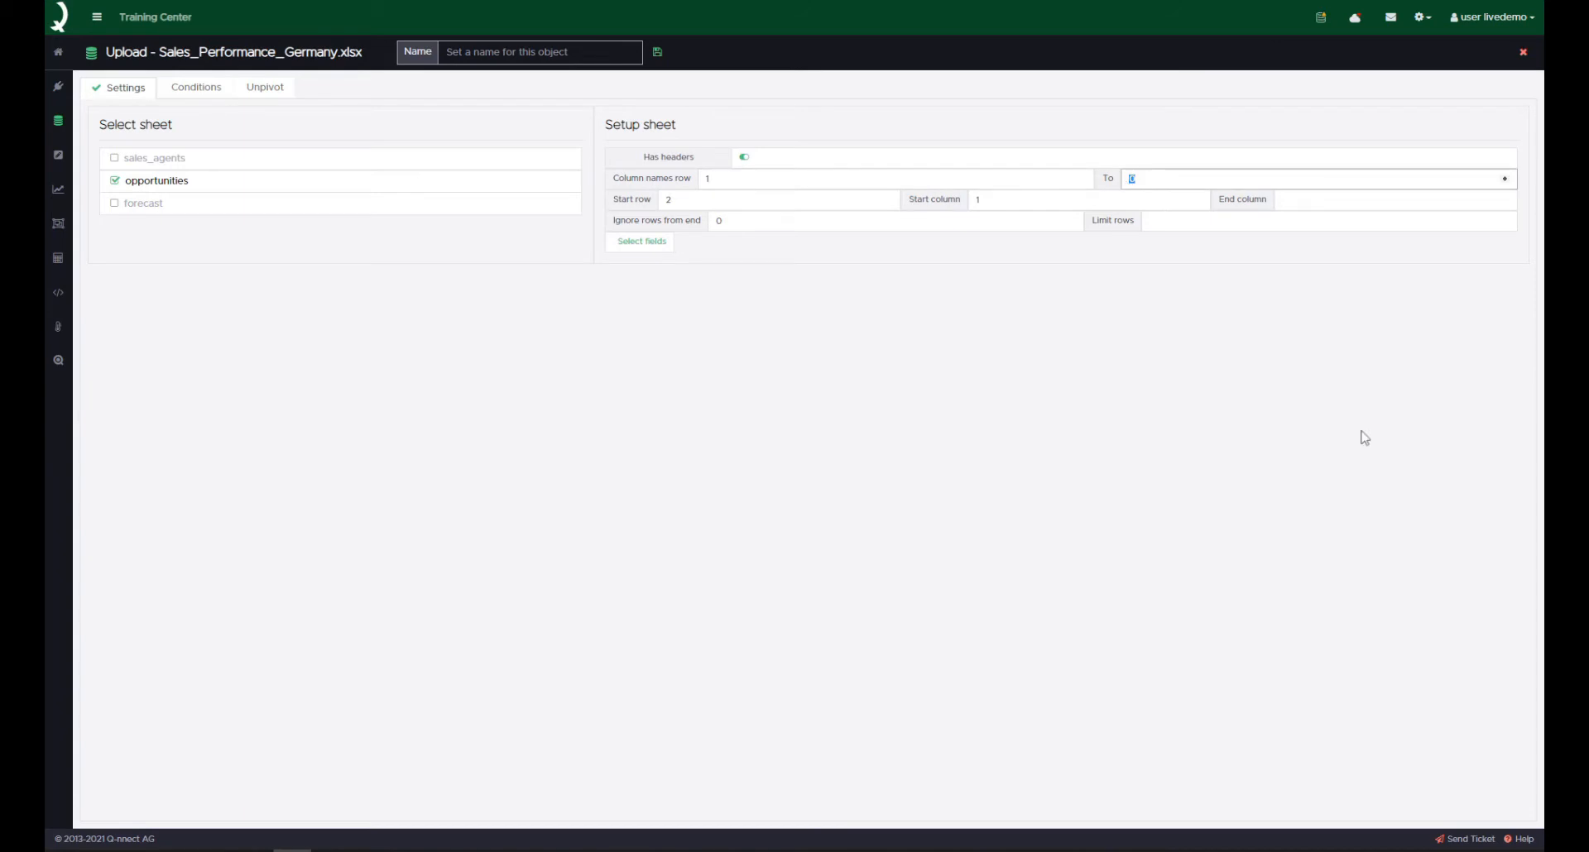
pyautogui.write('3')
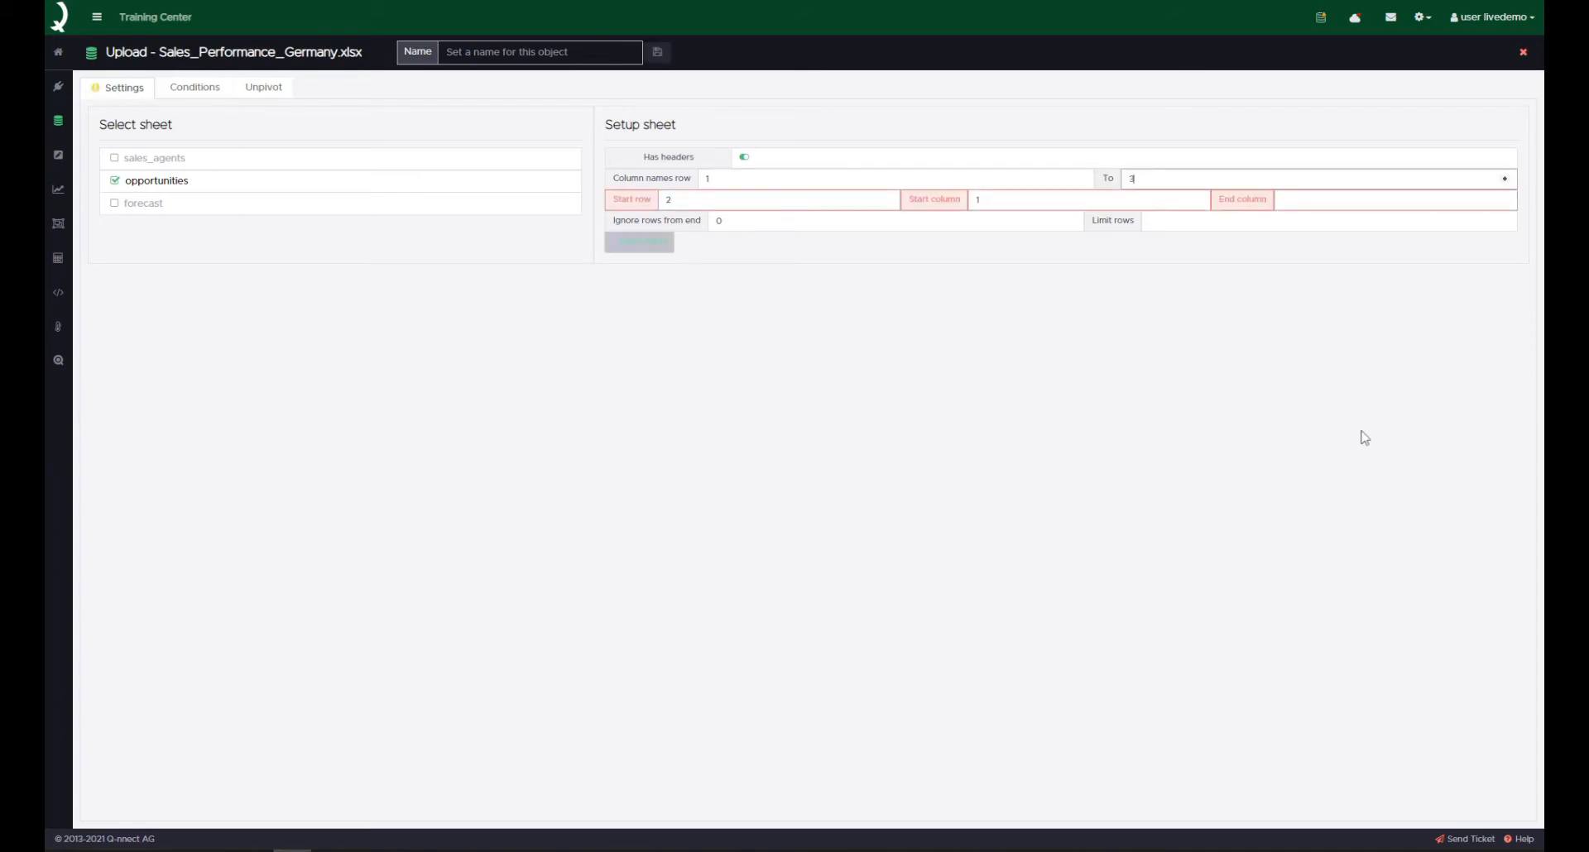
pyautogui.click(686, 202)
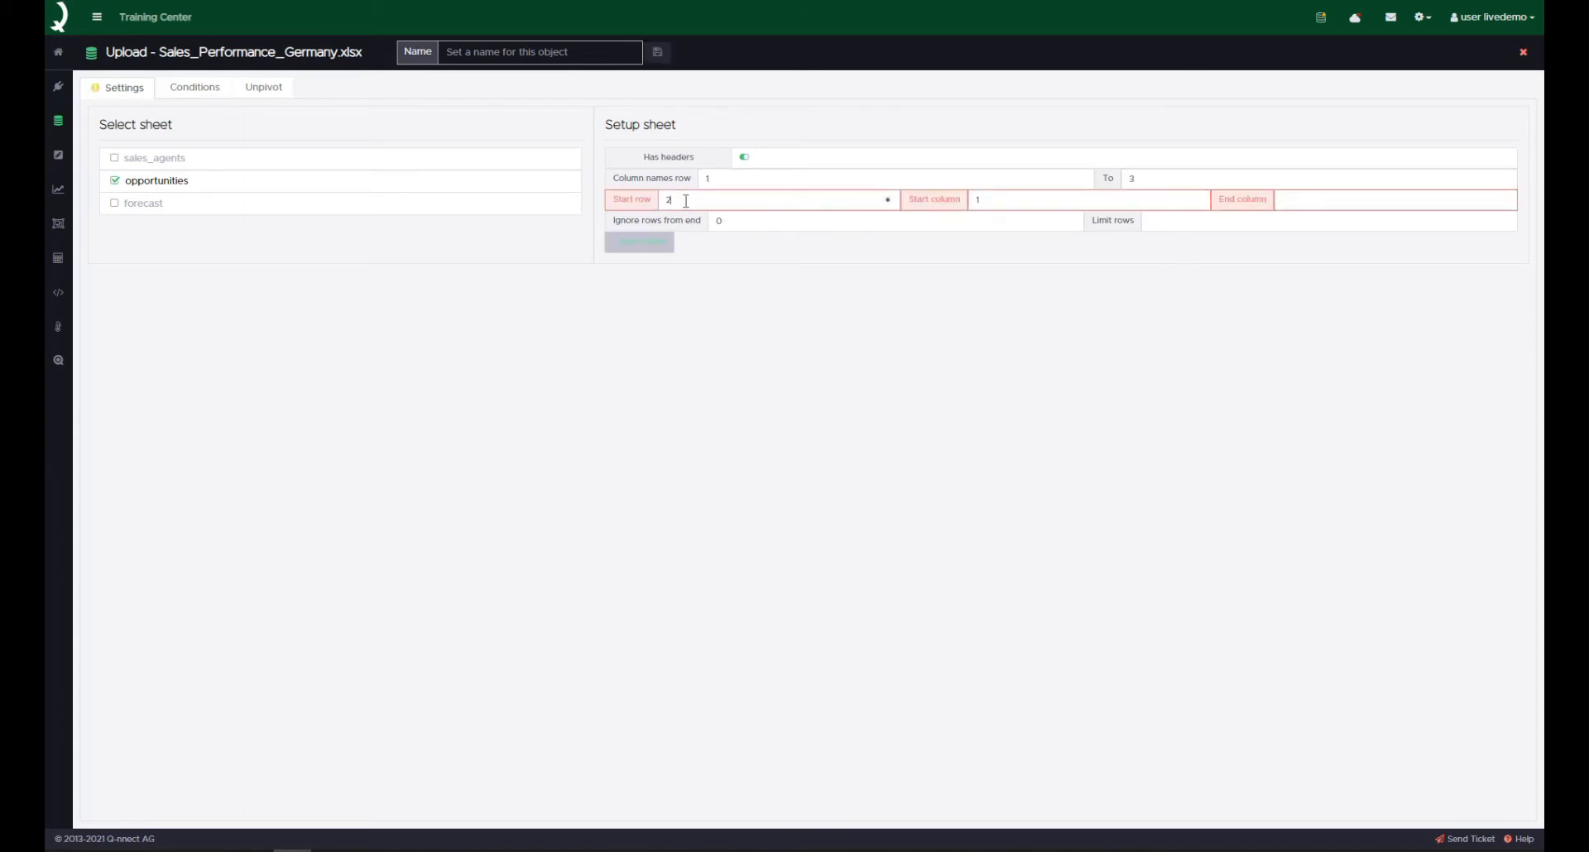
pyautogui.click(1162, 178)
pyautogui.press('BackSpace')
pyautogui.write('0')
pyautogui.click(725, 199)
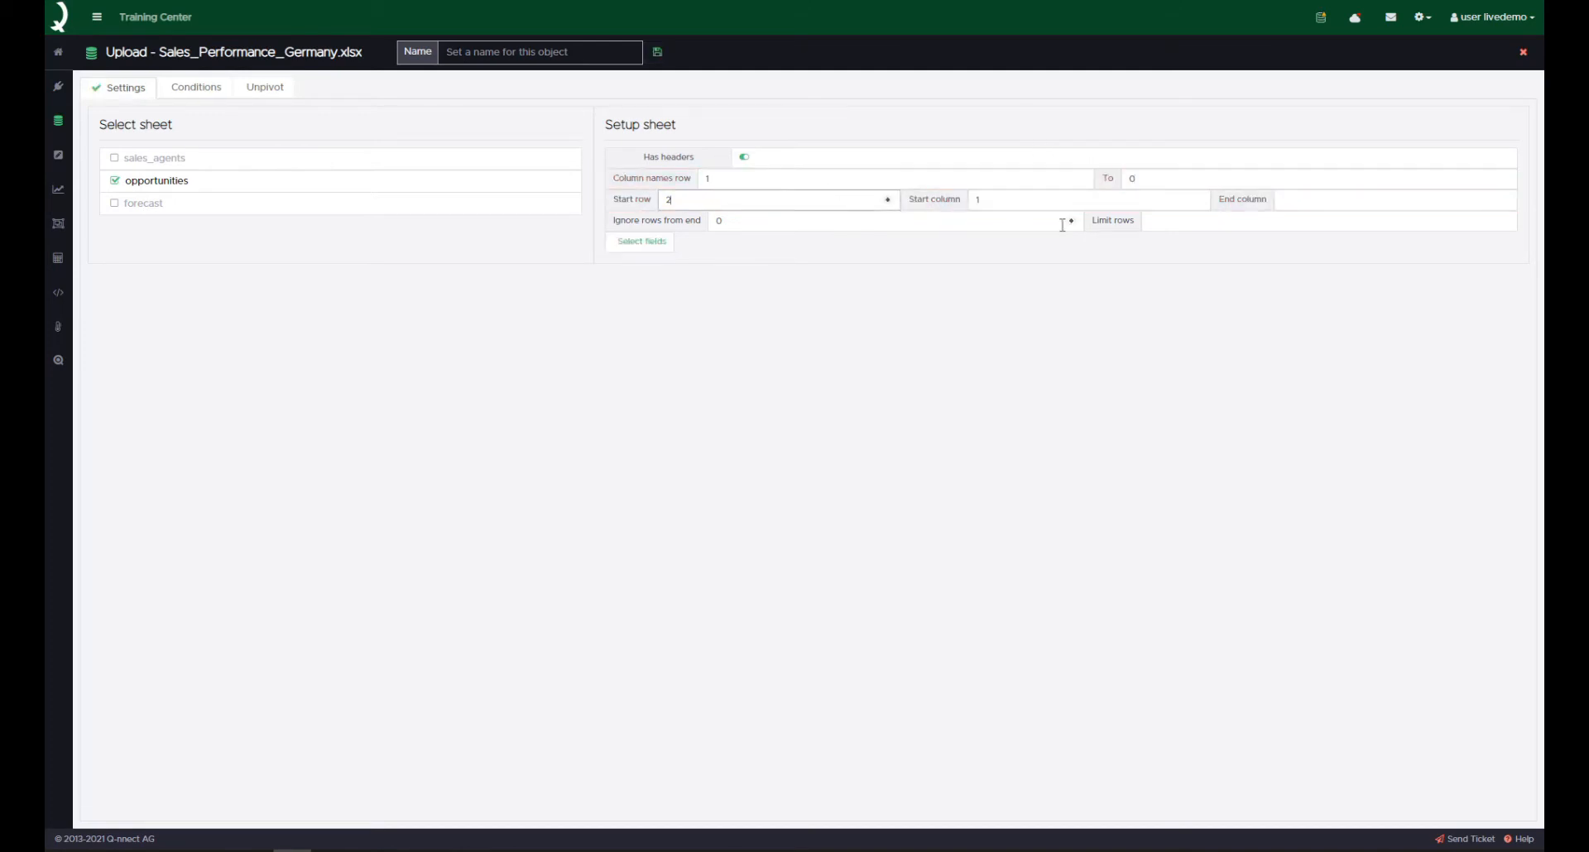
# - Load the opportunities sheet's fields and set the opportunity_size type to DECIMAL
pyautogui.click(1202, 222)
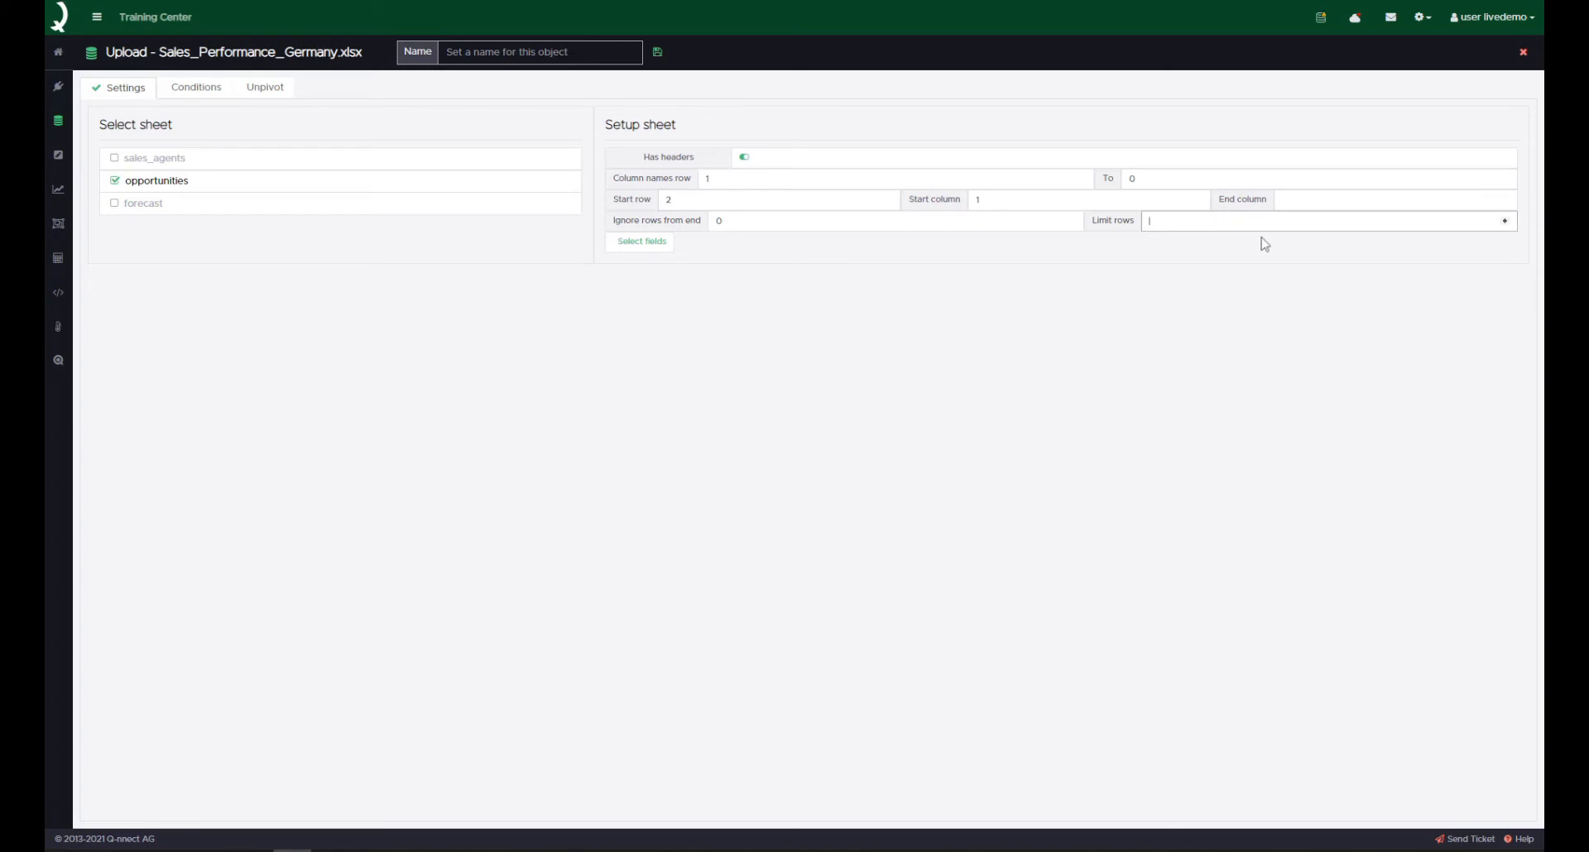
pyautogui.click(724, 220)
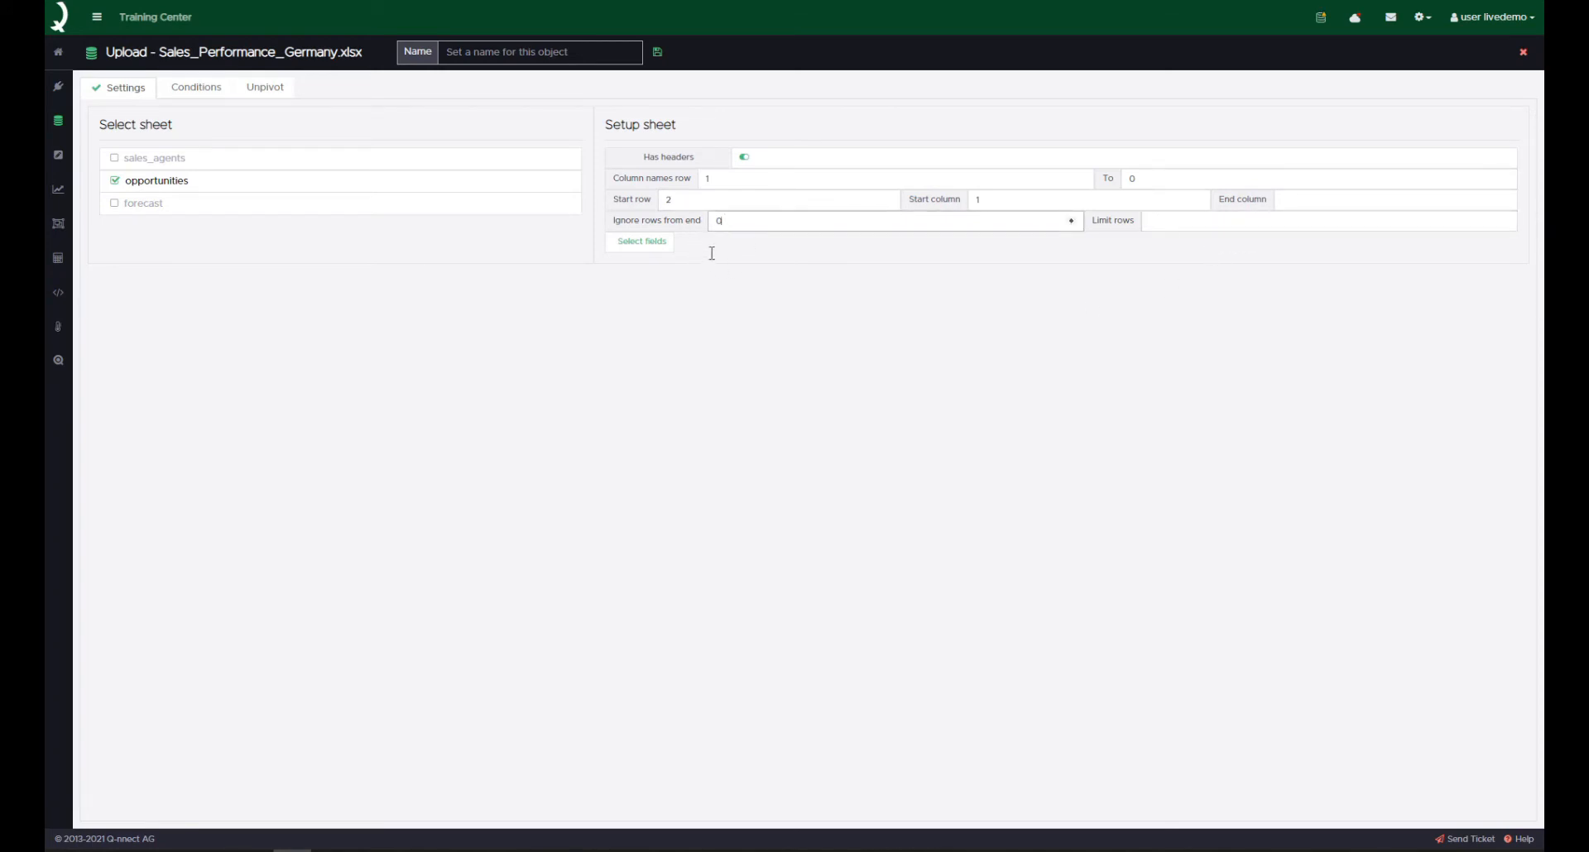
pyautogui.click(652, 244)
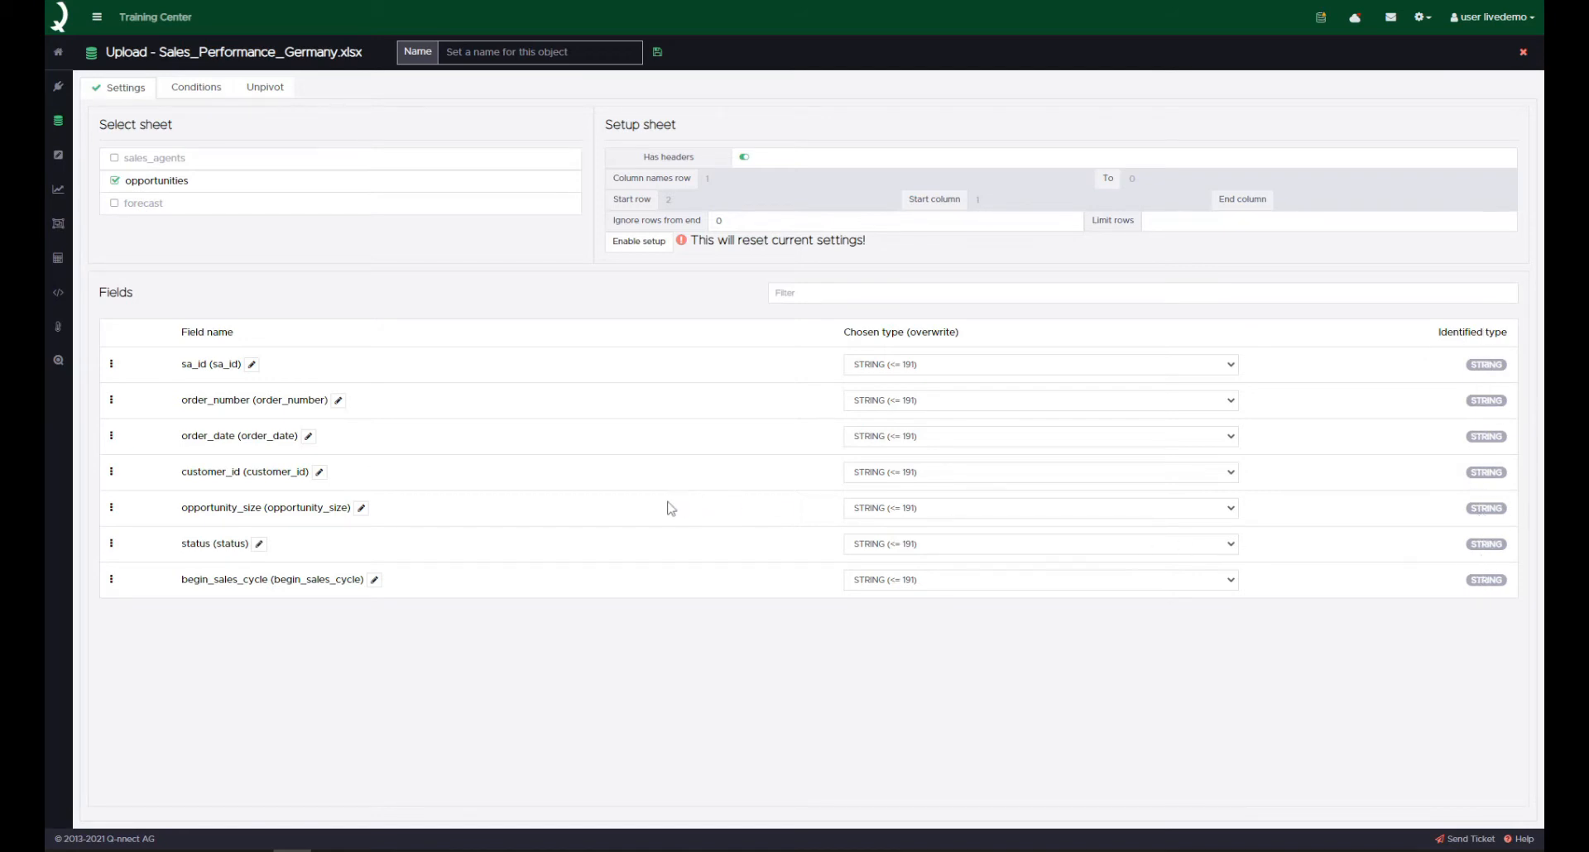
pyautogui.click(940, 509)
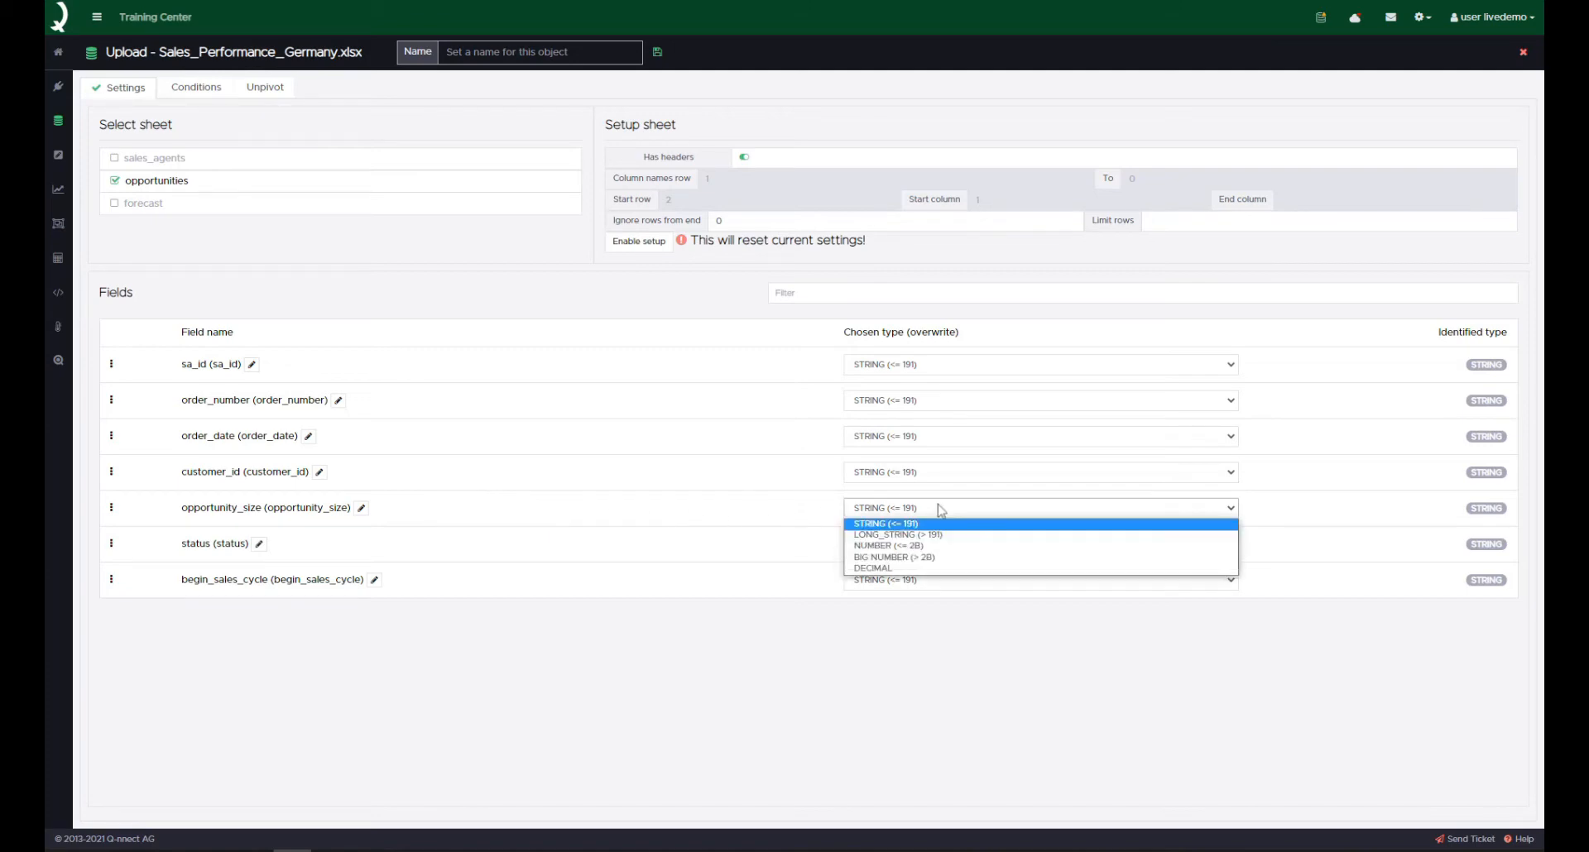
pyautogui.click(900, 570)
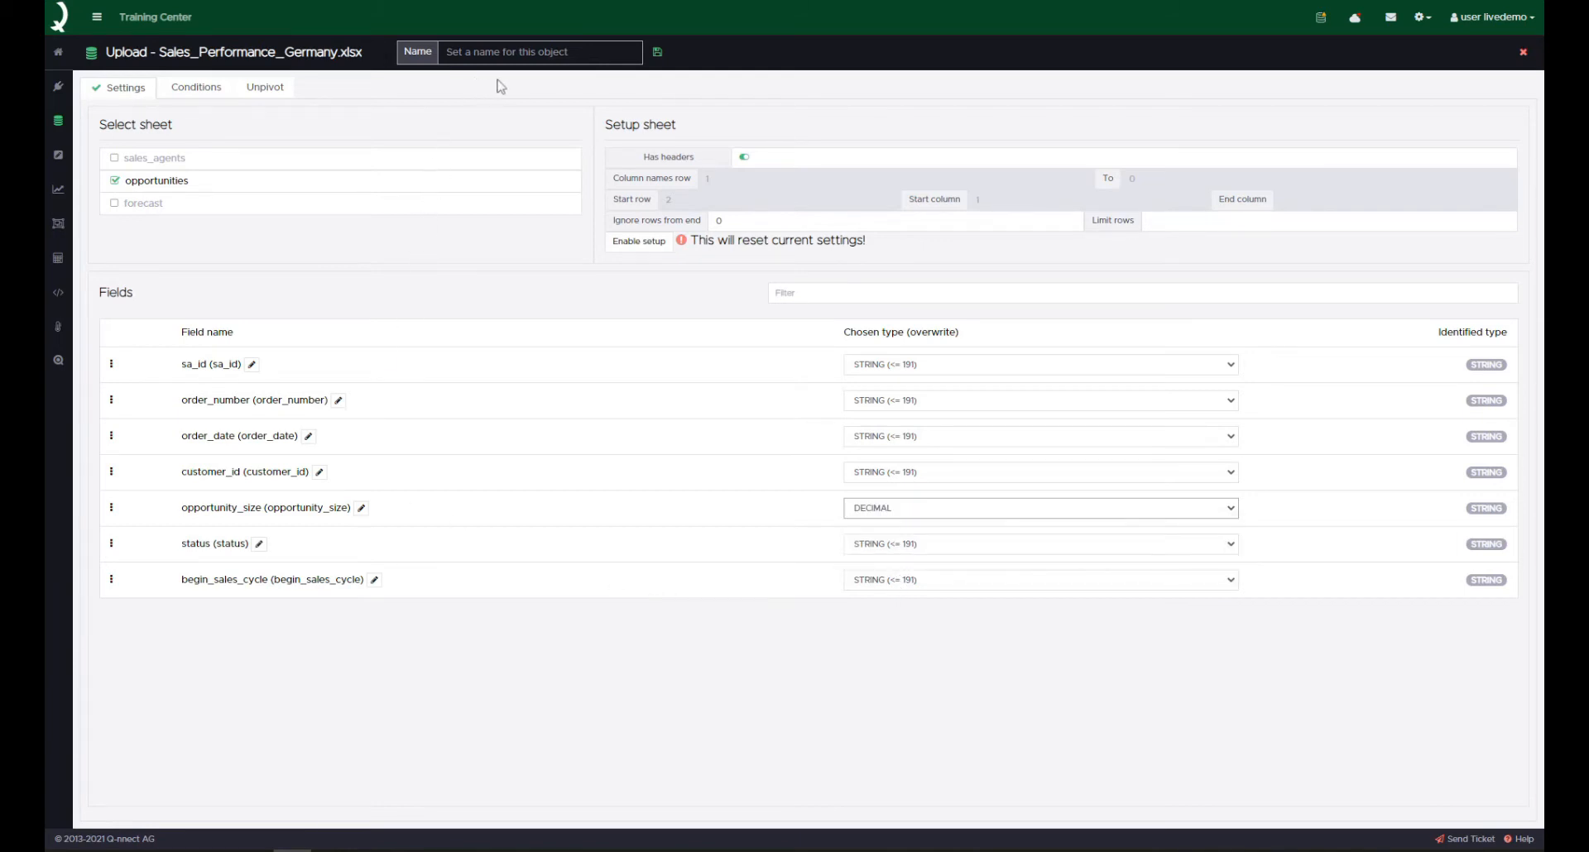
# - Name the data source Sales Performance Germany and save it
pyautogui.click(528, 58)
pyautogui.click(691, 47)
pyautogui.click(547, 53)
pyautogui.write('Sale')
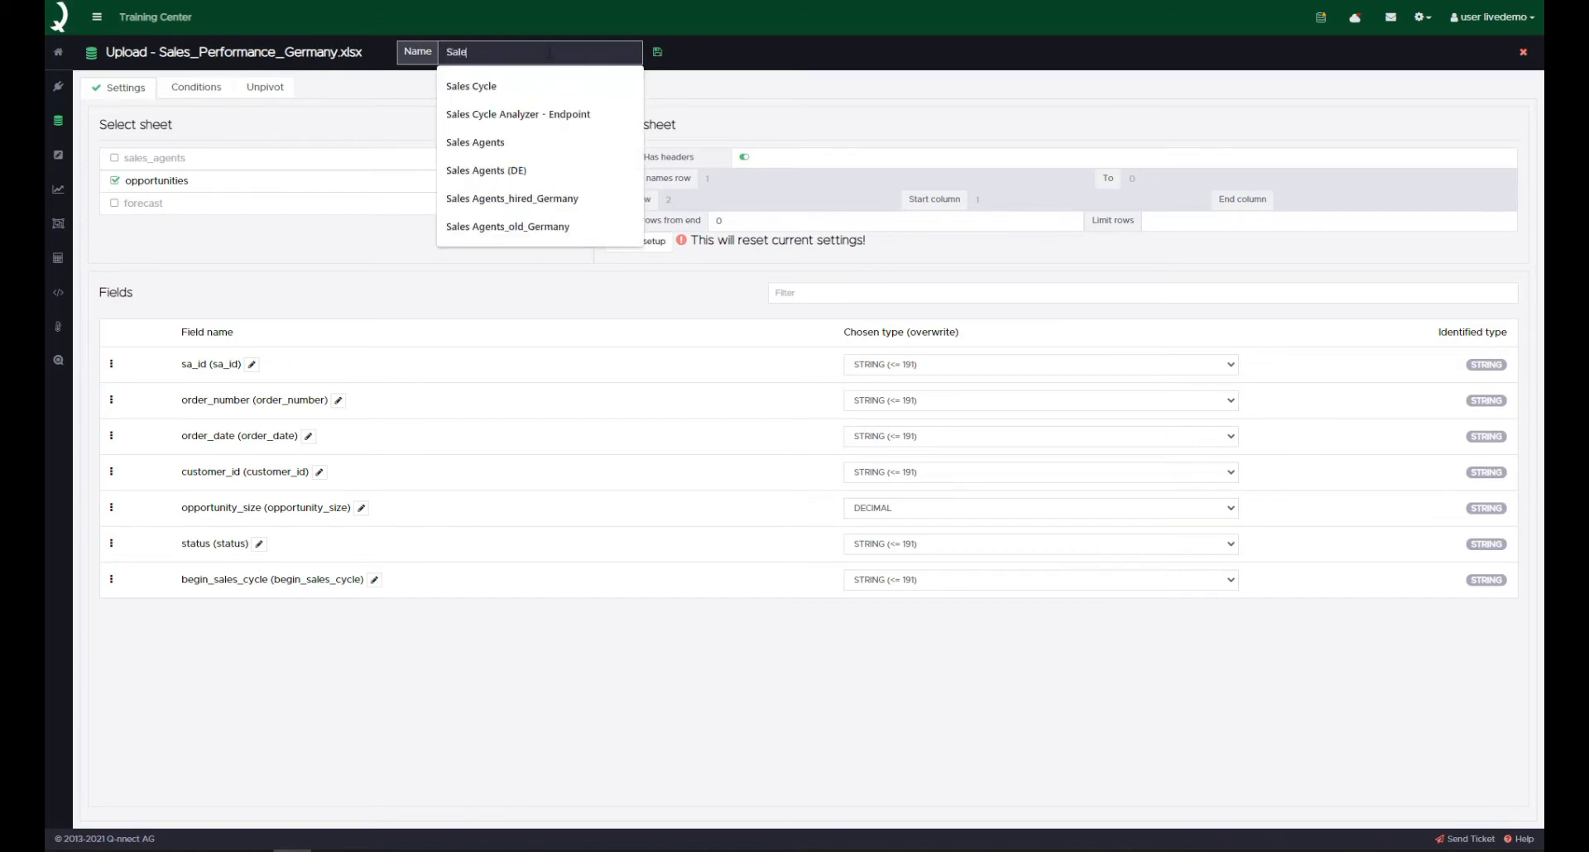
pyautogui.write('s Performance Germany')
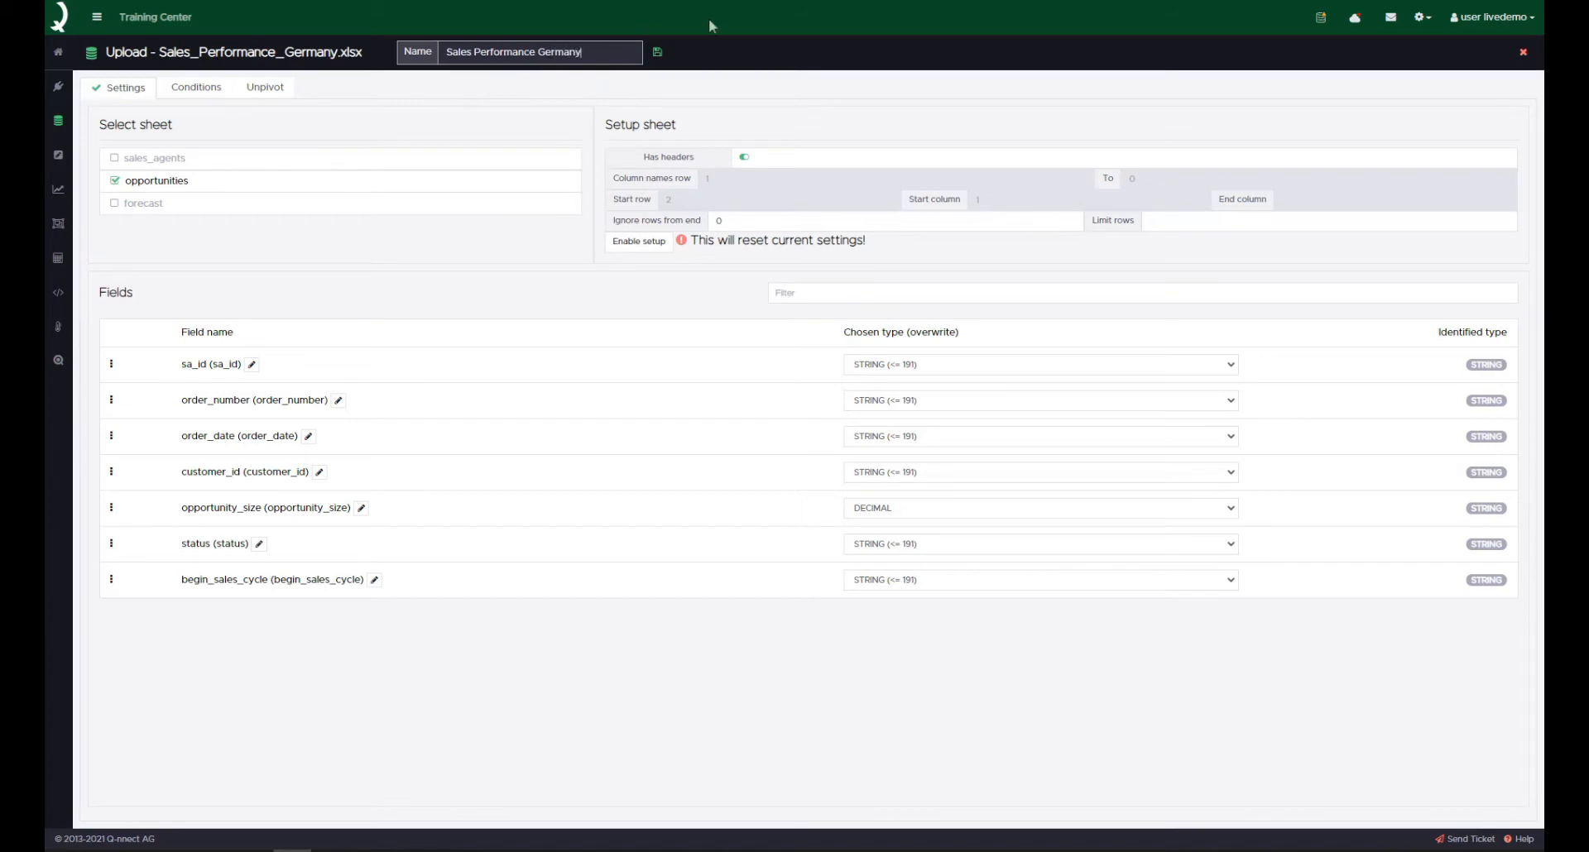
pyautogui.click(657, 52)
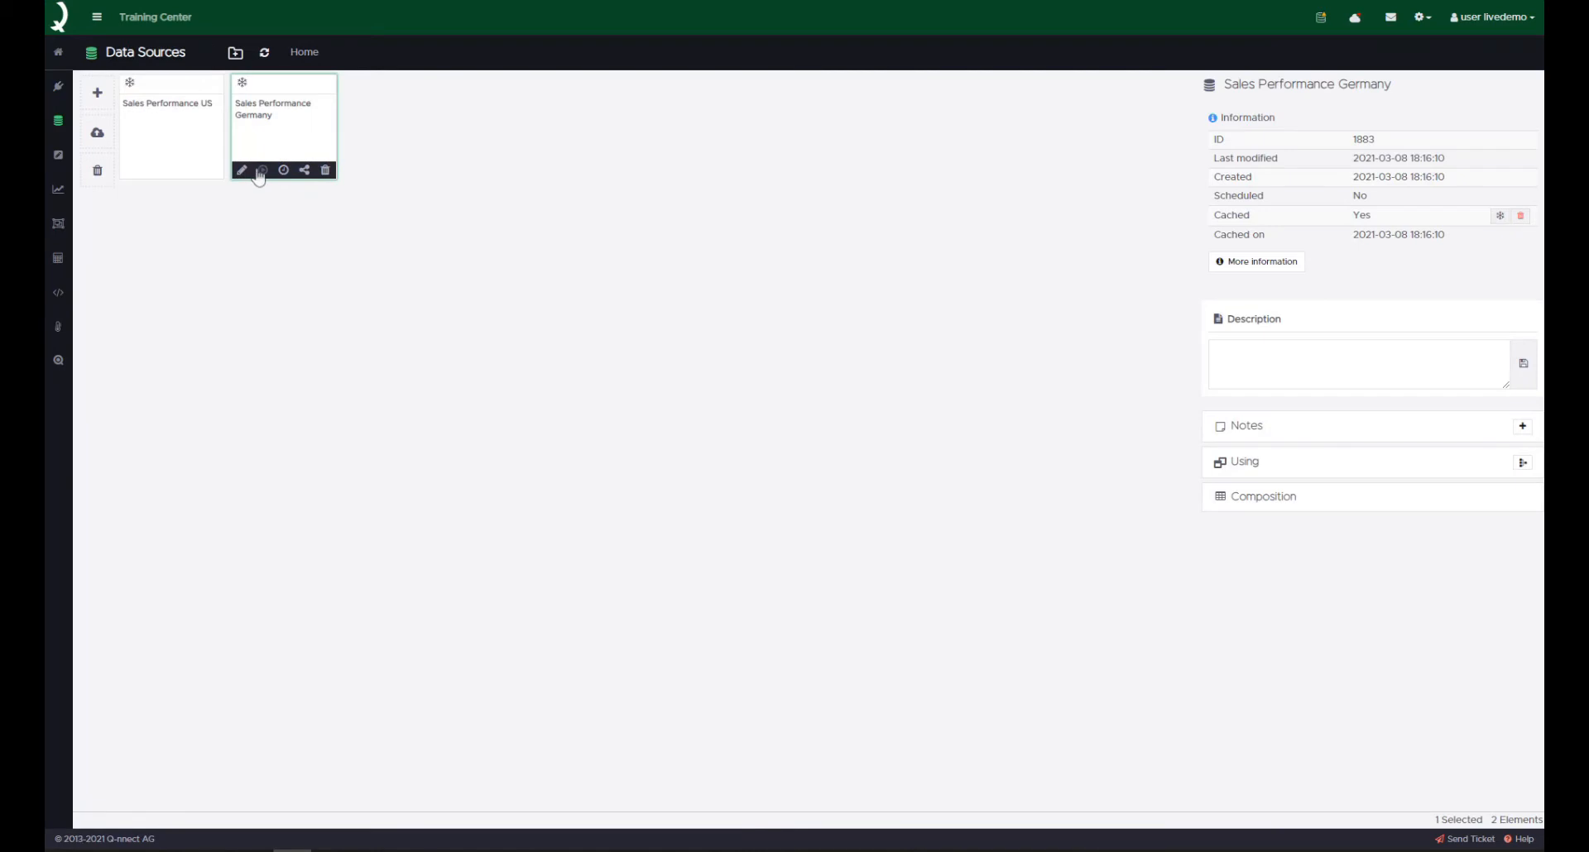
# - Run the Sales Performance Germany data source and inspect the US and Germany data source entries
pyautogui.click(262, 176)
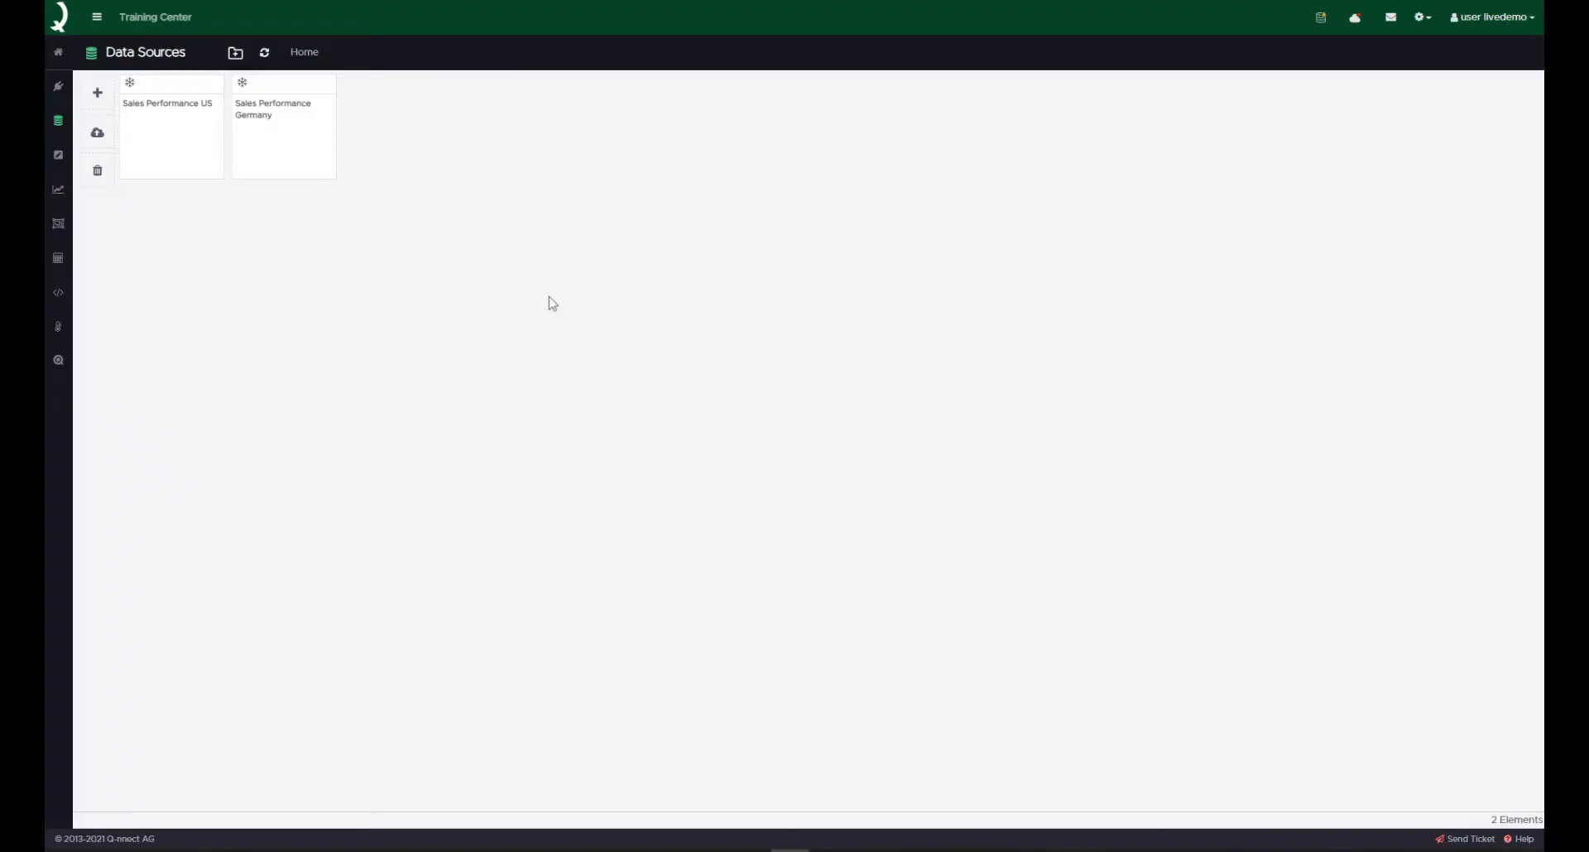
pyautogui.click(166, 120)
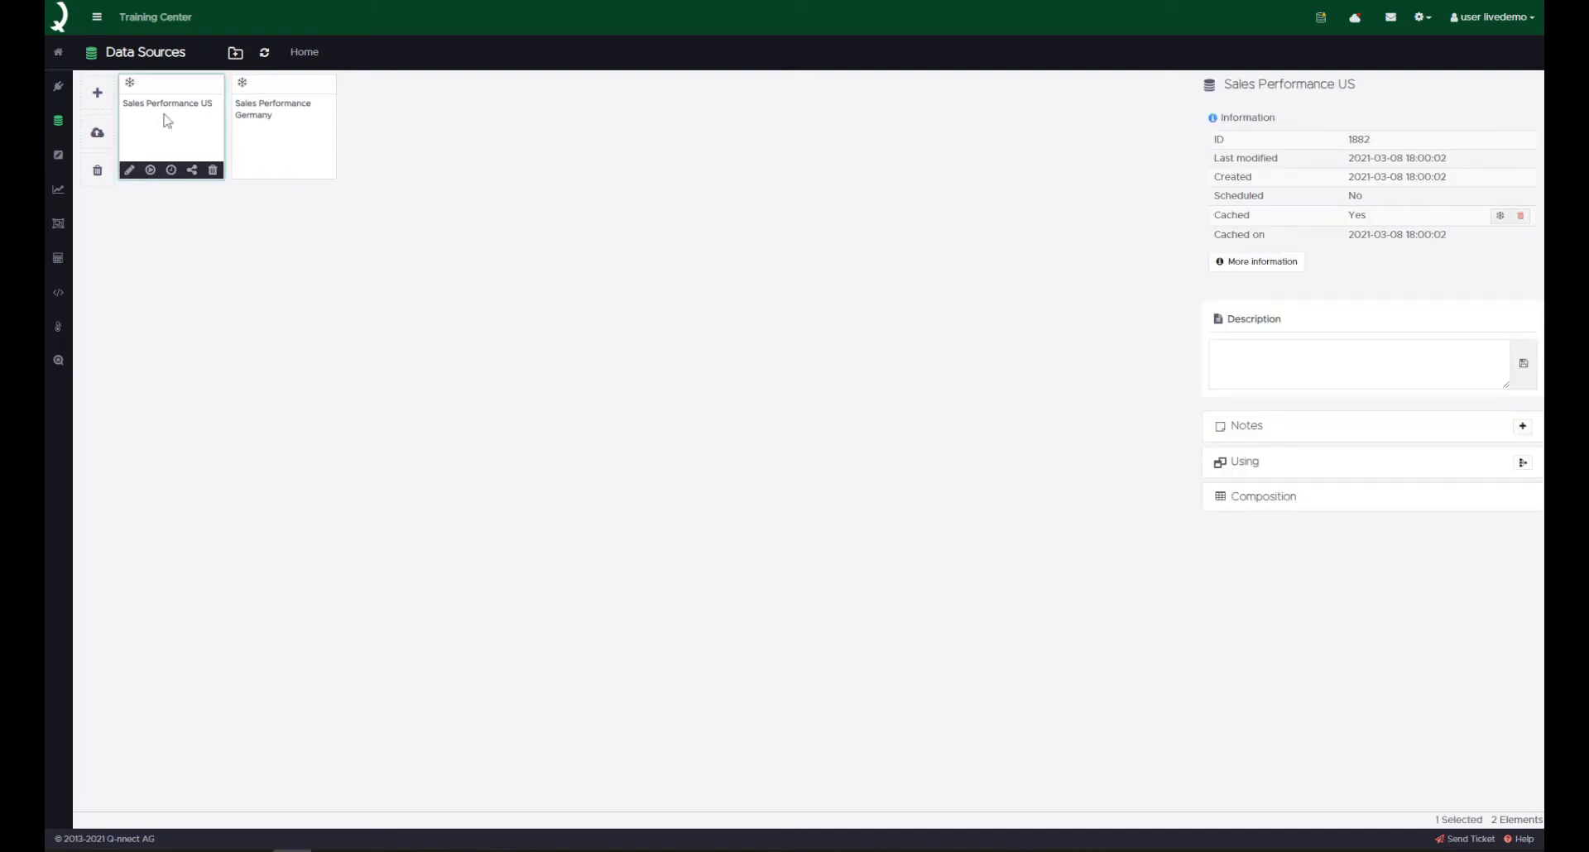
pyautogui.click(298, 134)
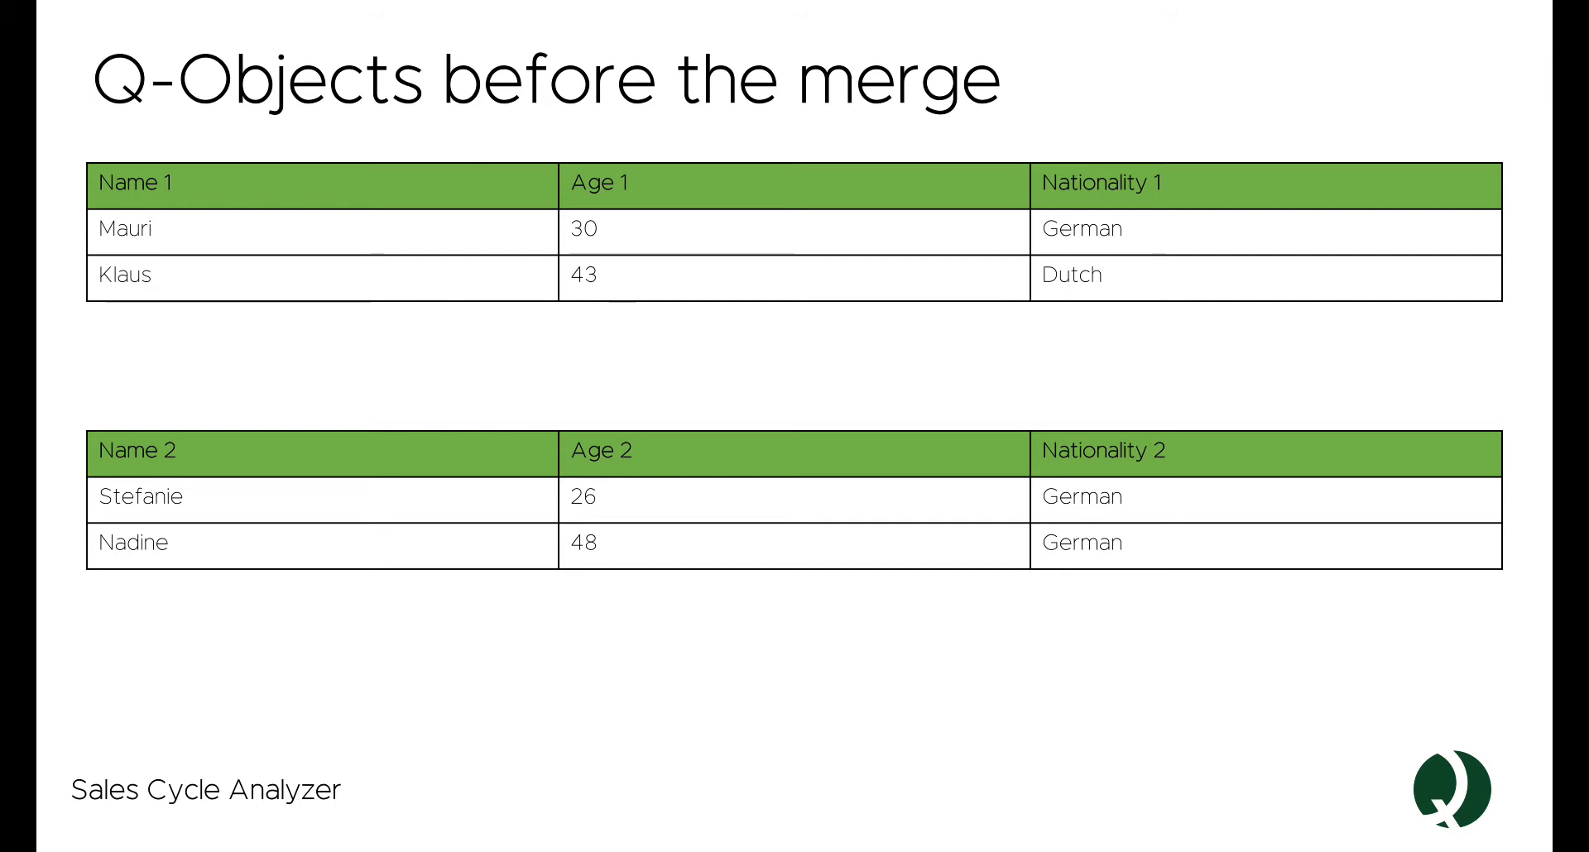
pyautogui.press('Right')
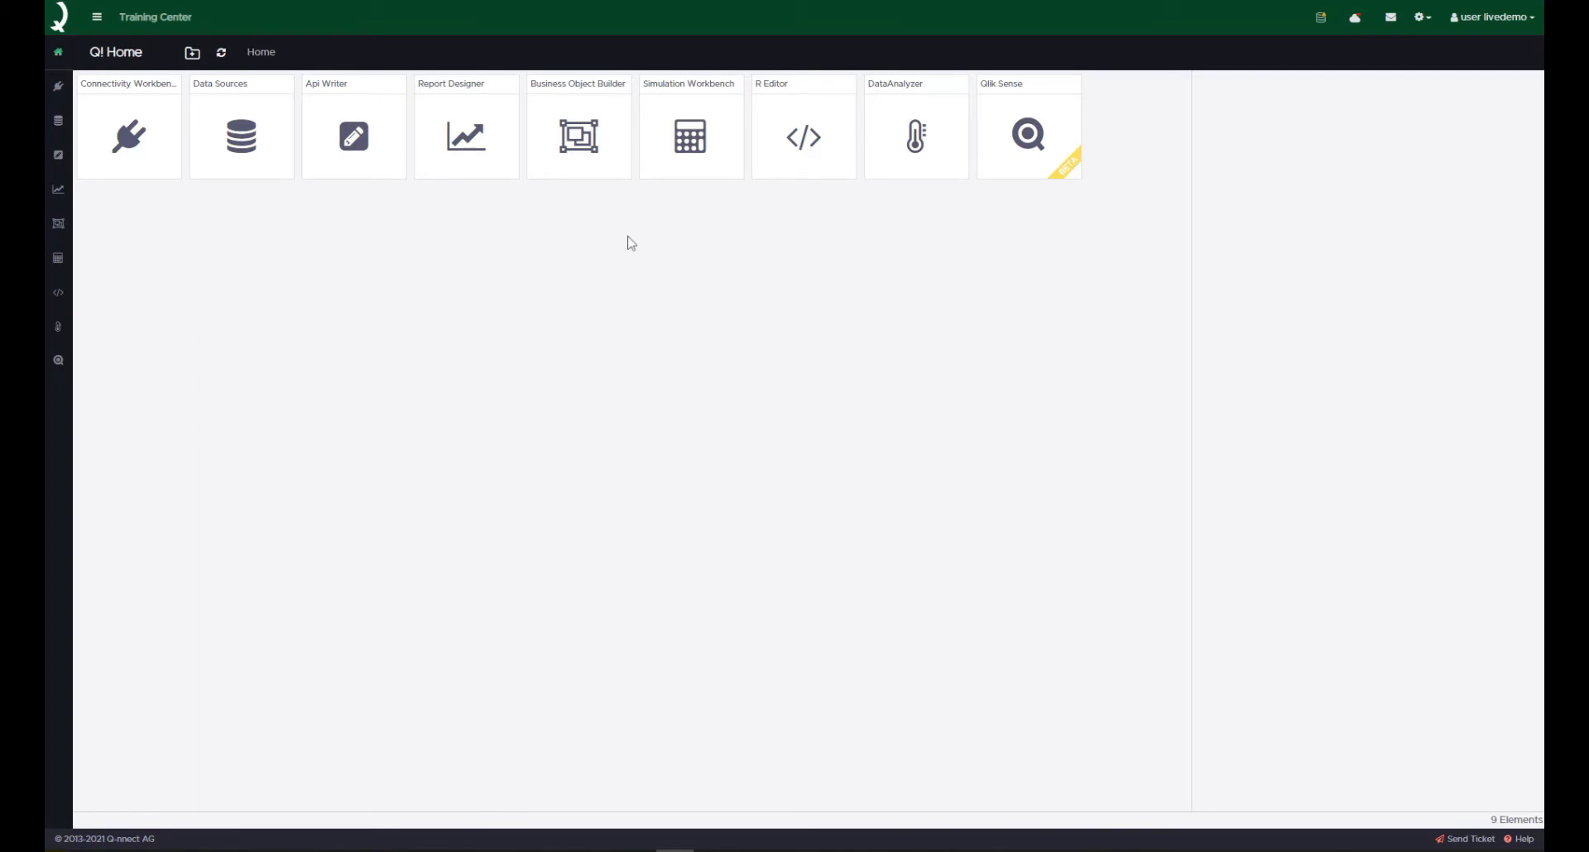
# - Create a new business object in Business Object Builder and add the Sales Performance Germany data source to it
pyautogui.click(596, 147)
pyautogui.doubleClick(596, 147)
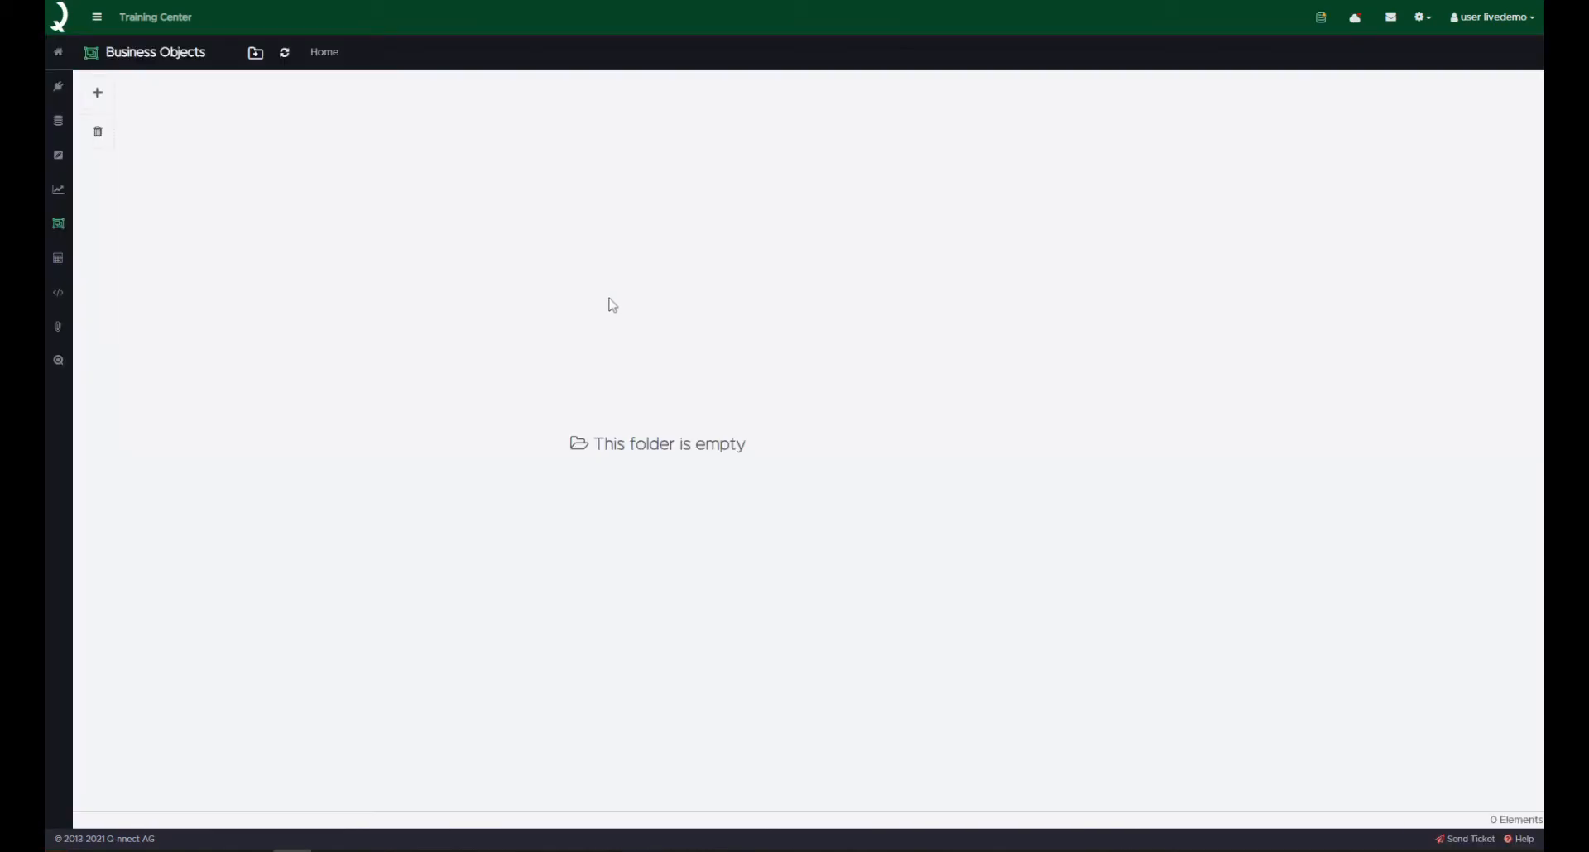
pyautogui.click(115, 94)
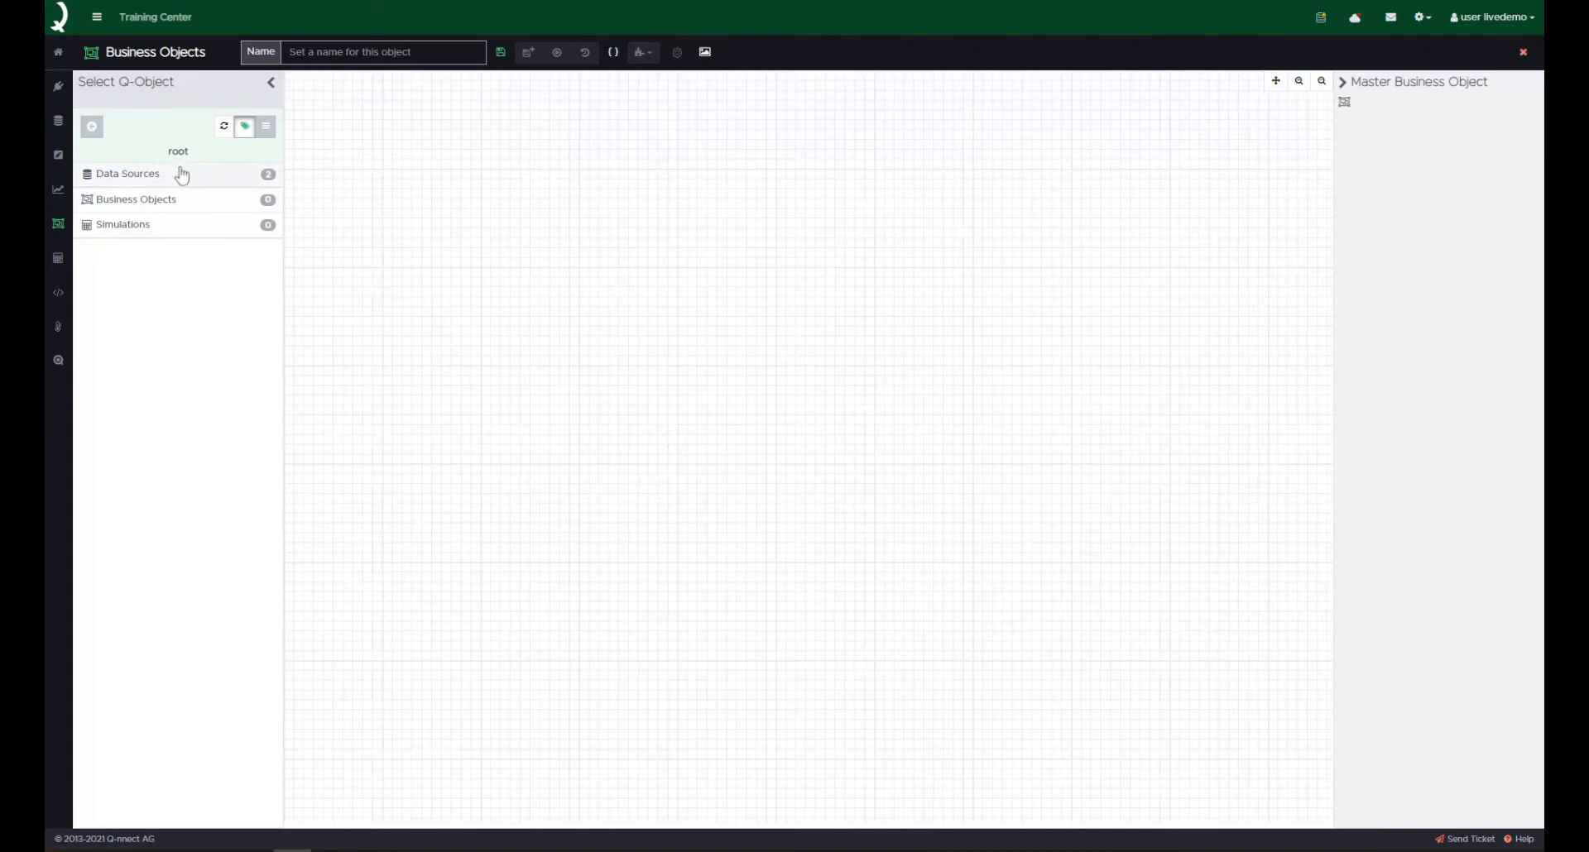
pyautogui.click(182, 175)
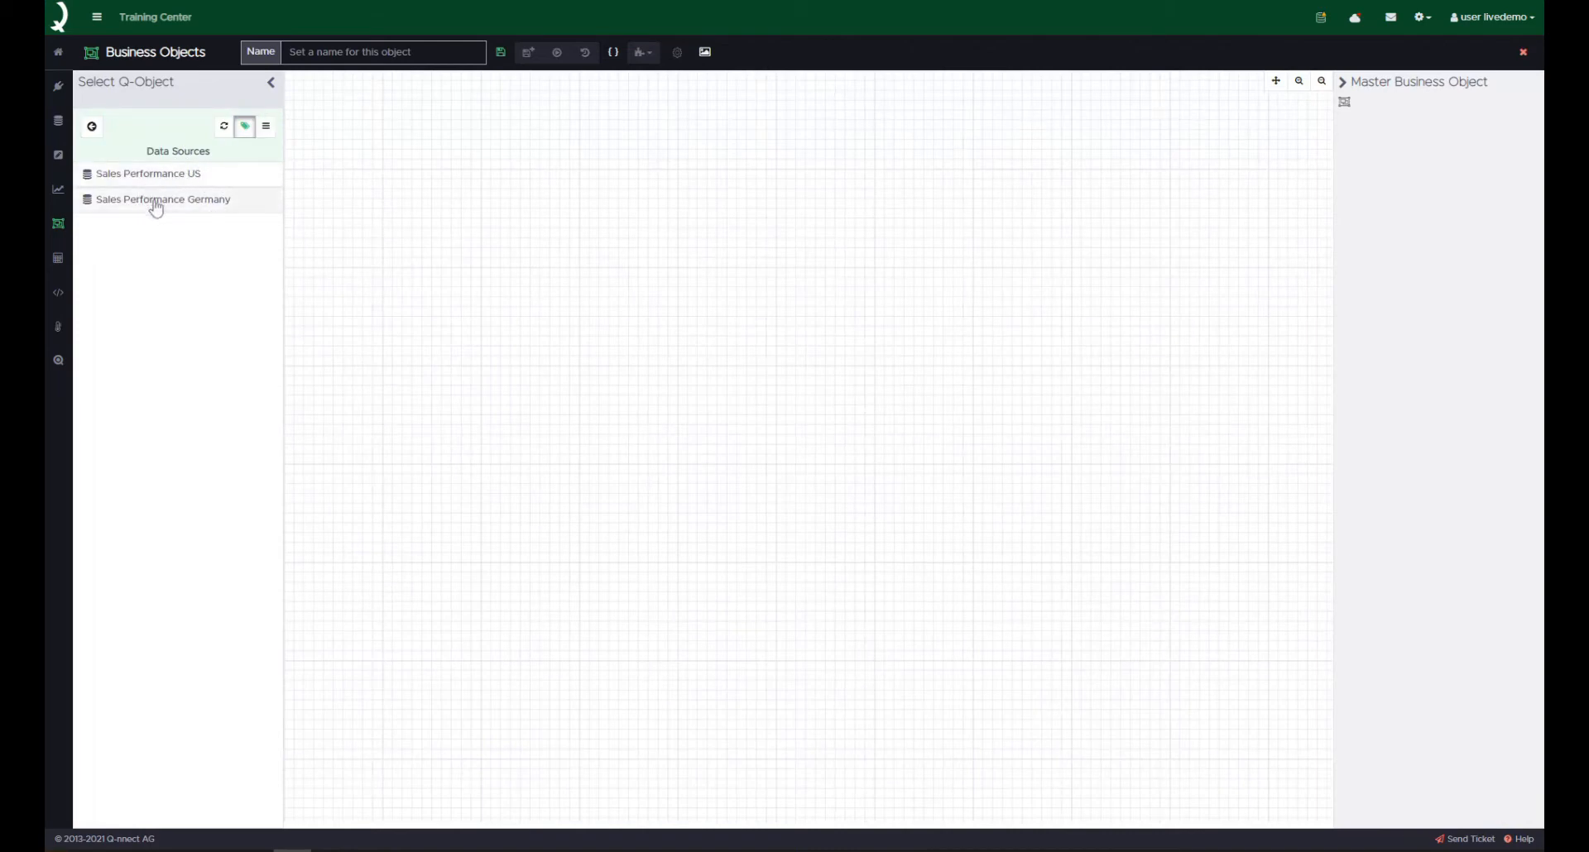
pyautogui.click(257, 216)
# - Try adding the Sales Performance US data source beside the Germany object on the canvas, and remove it
pyautogui.click(234, 174)
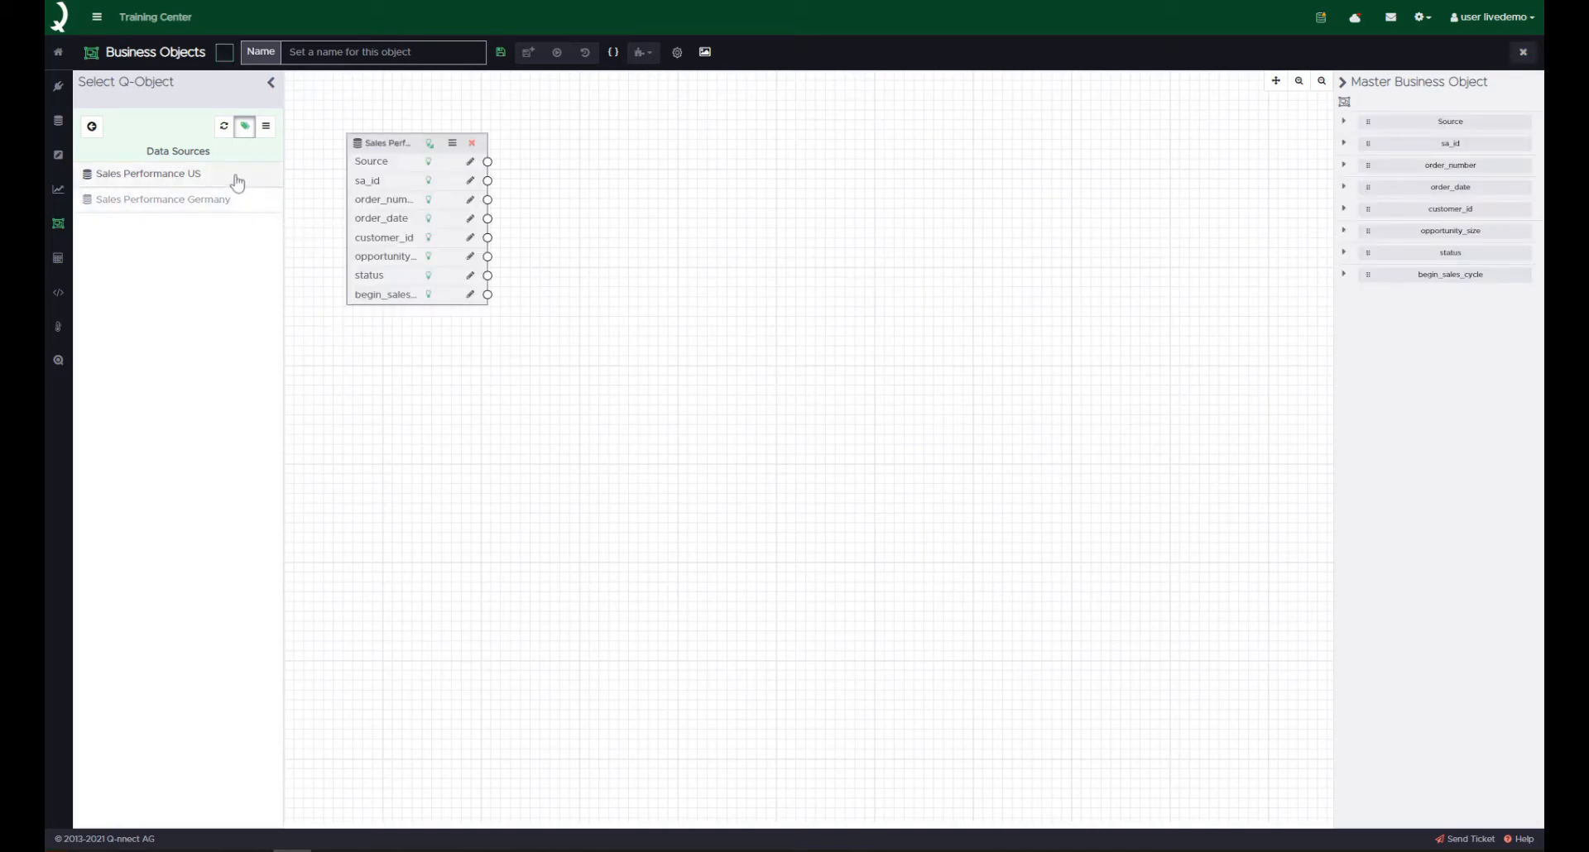
pyautogui.moveTo(393, 141); pyautogui.dragTo(387, 142)
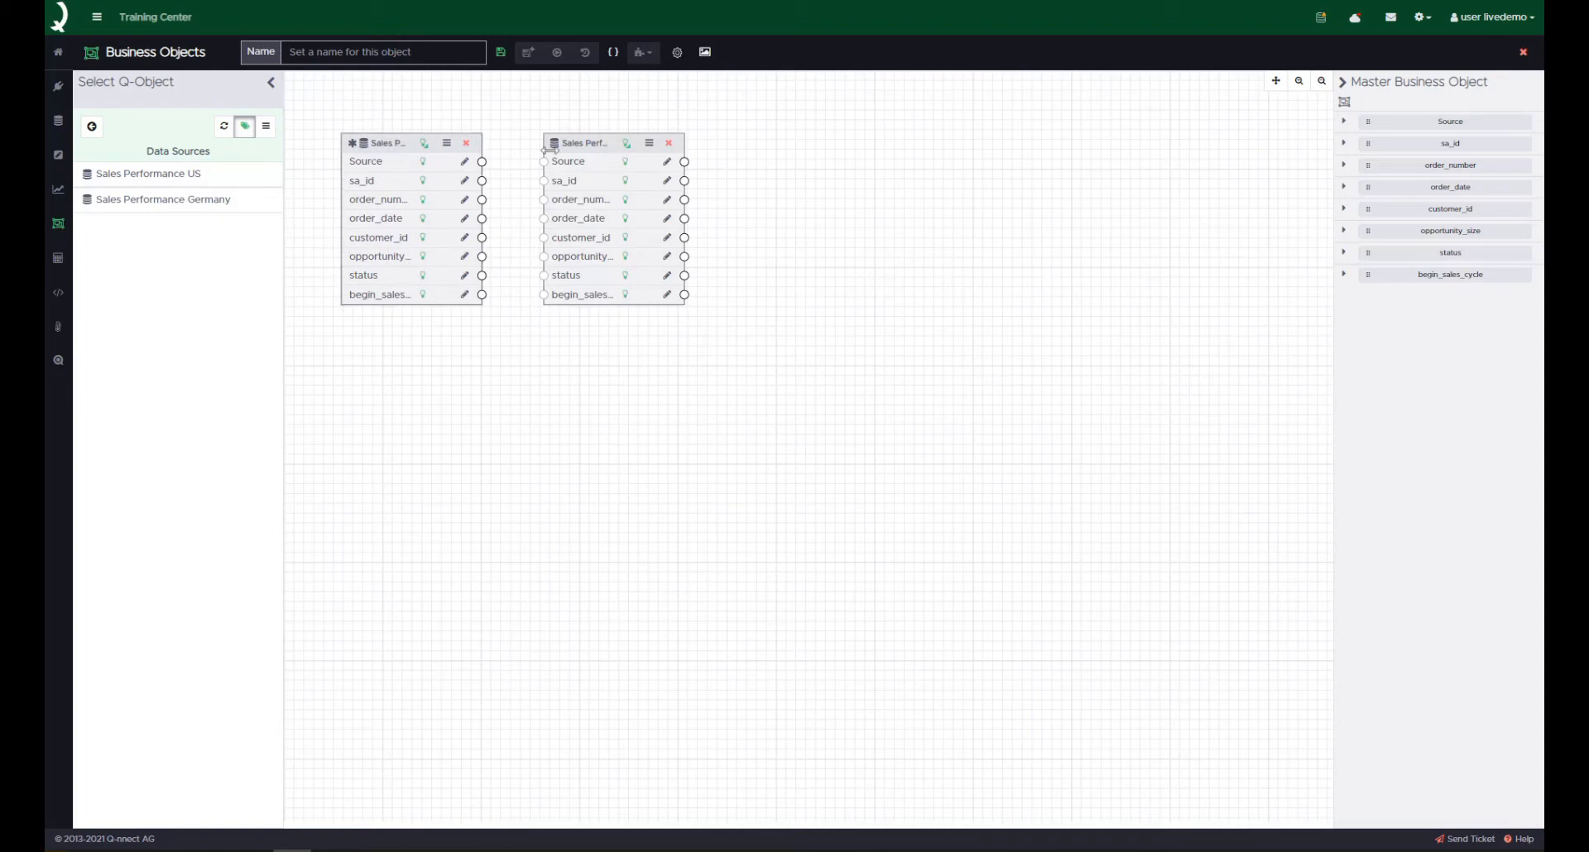
pyautogui.click(669, 143)
# - Widen the Sales Performance Germany object to show its full name and try the Merge Q-Objects operation on it
pyautogui.moveTo(482, 153); pyautogui.dragTo(588, 154)
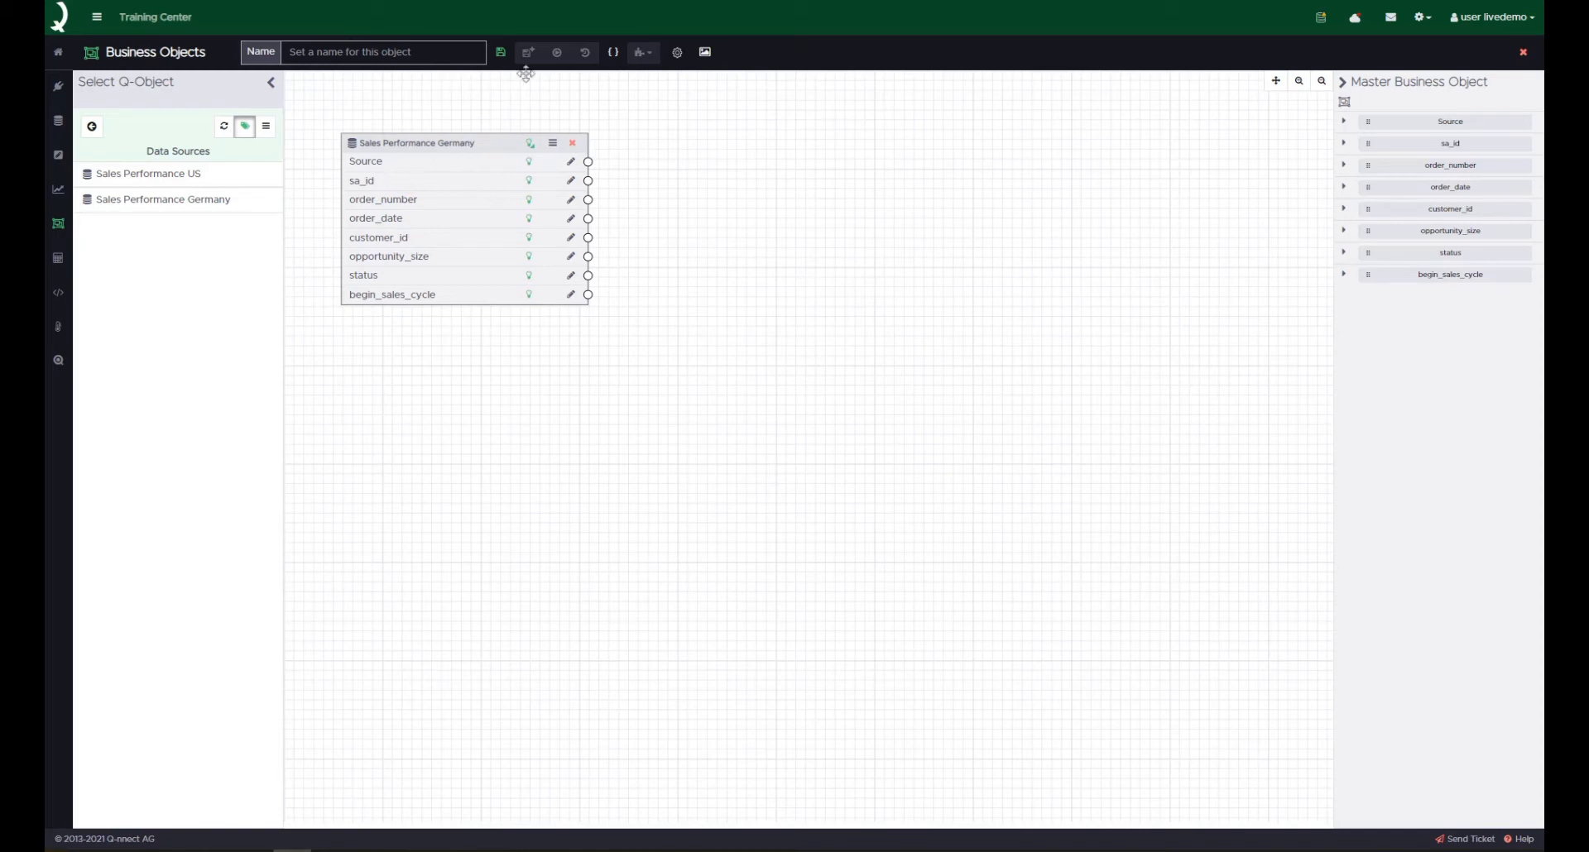
pyautogui.click(677, 52)
pyautogui.click(247, 144)
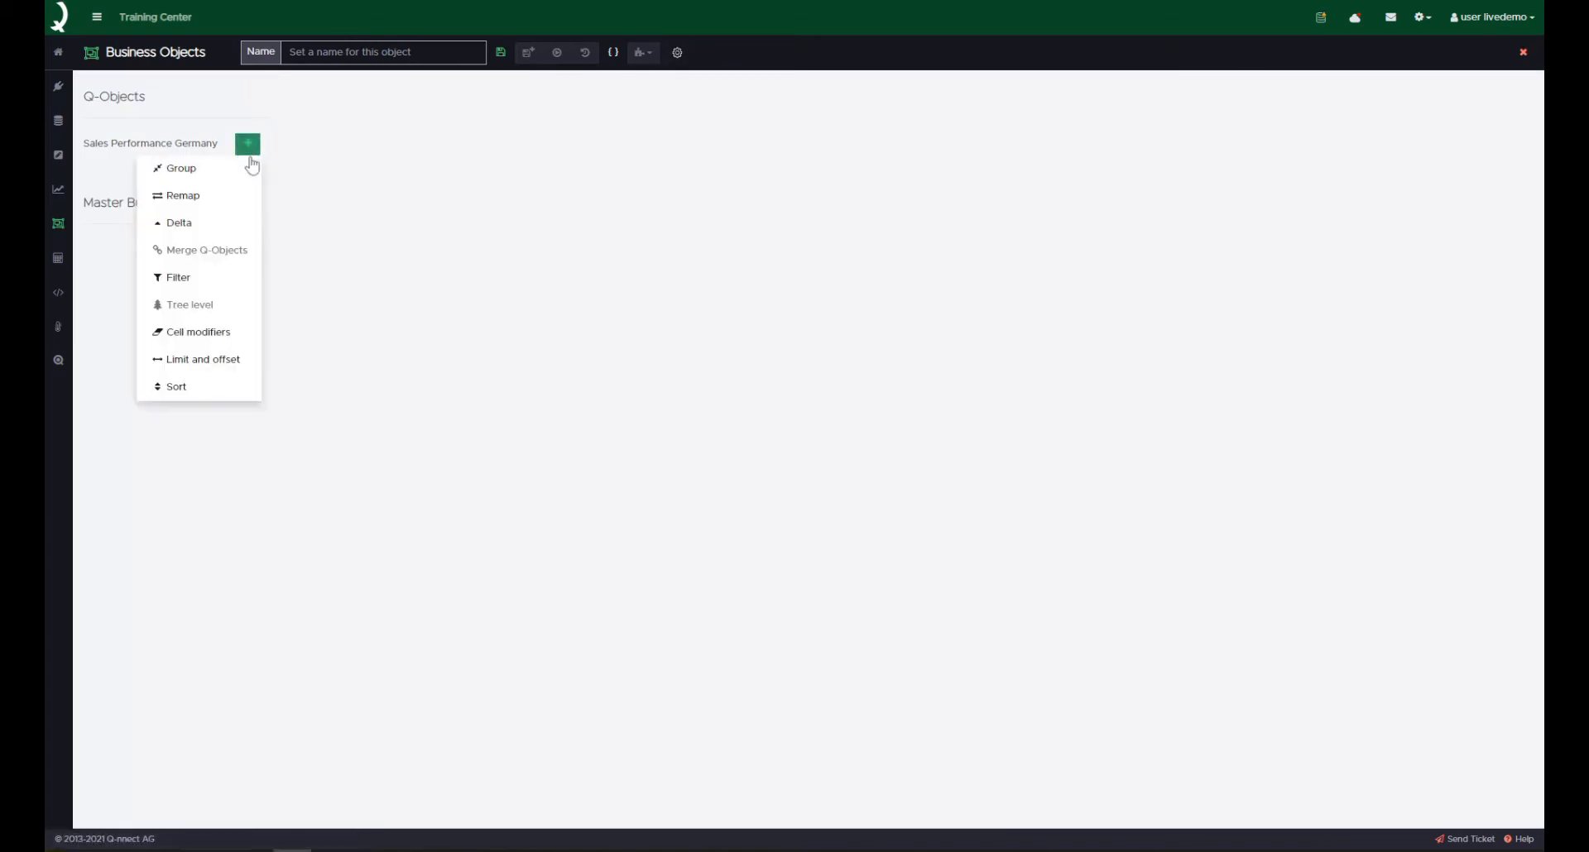
pyautogui.click(212, 252)
pyautogui.click(248, 164)
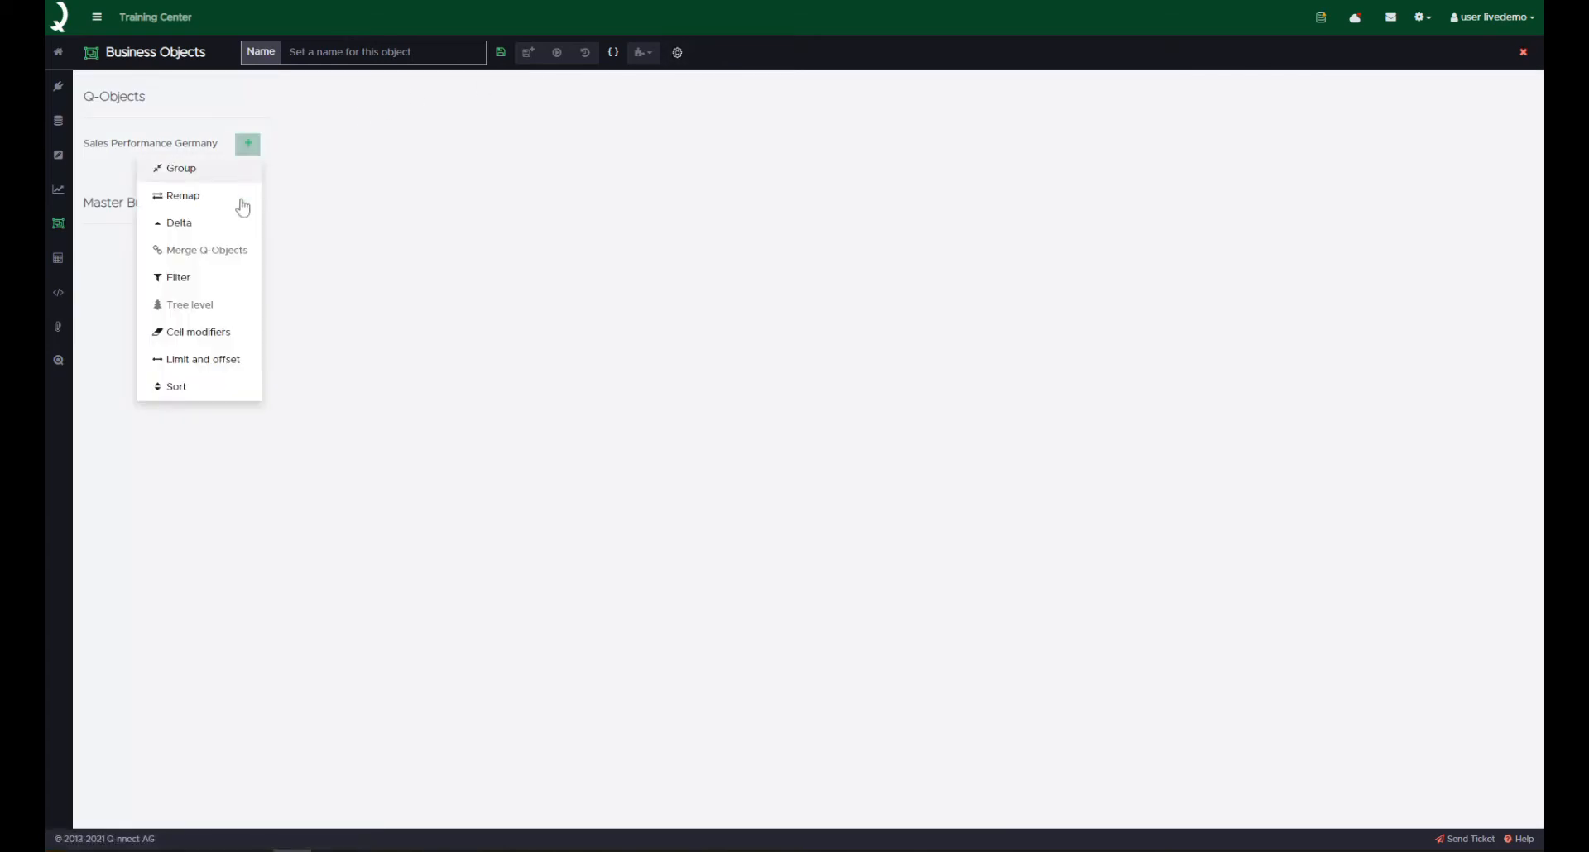
pyautogui.click(482, 188)
# - Name the business object Sales Performance Total
pyautogui.click(389, 52)
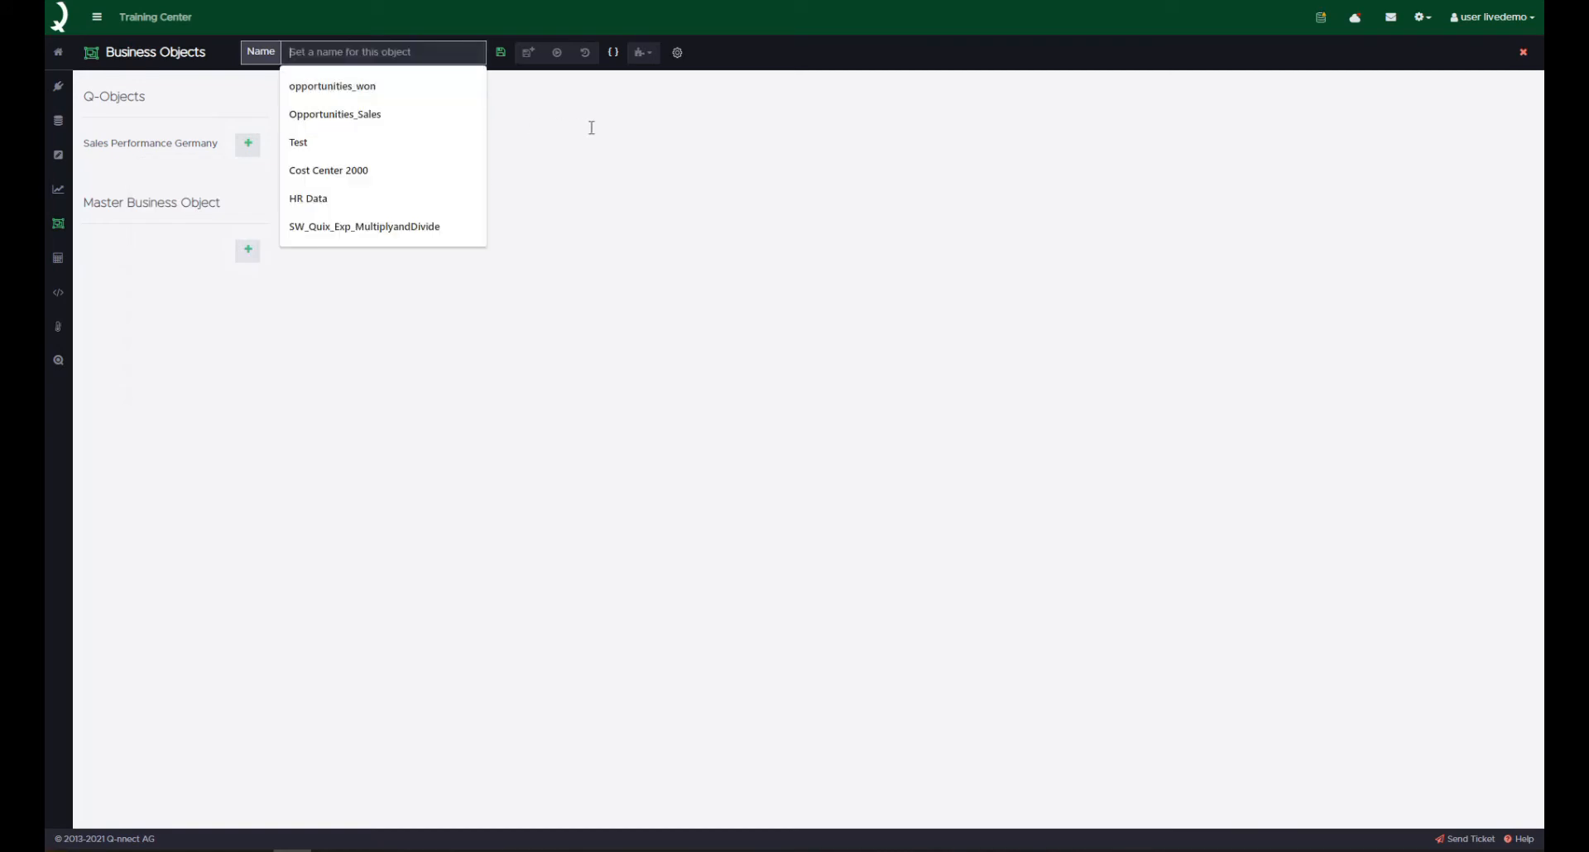
pyautogui.write('Sa')
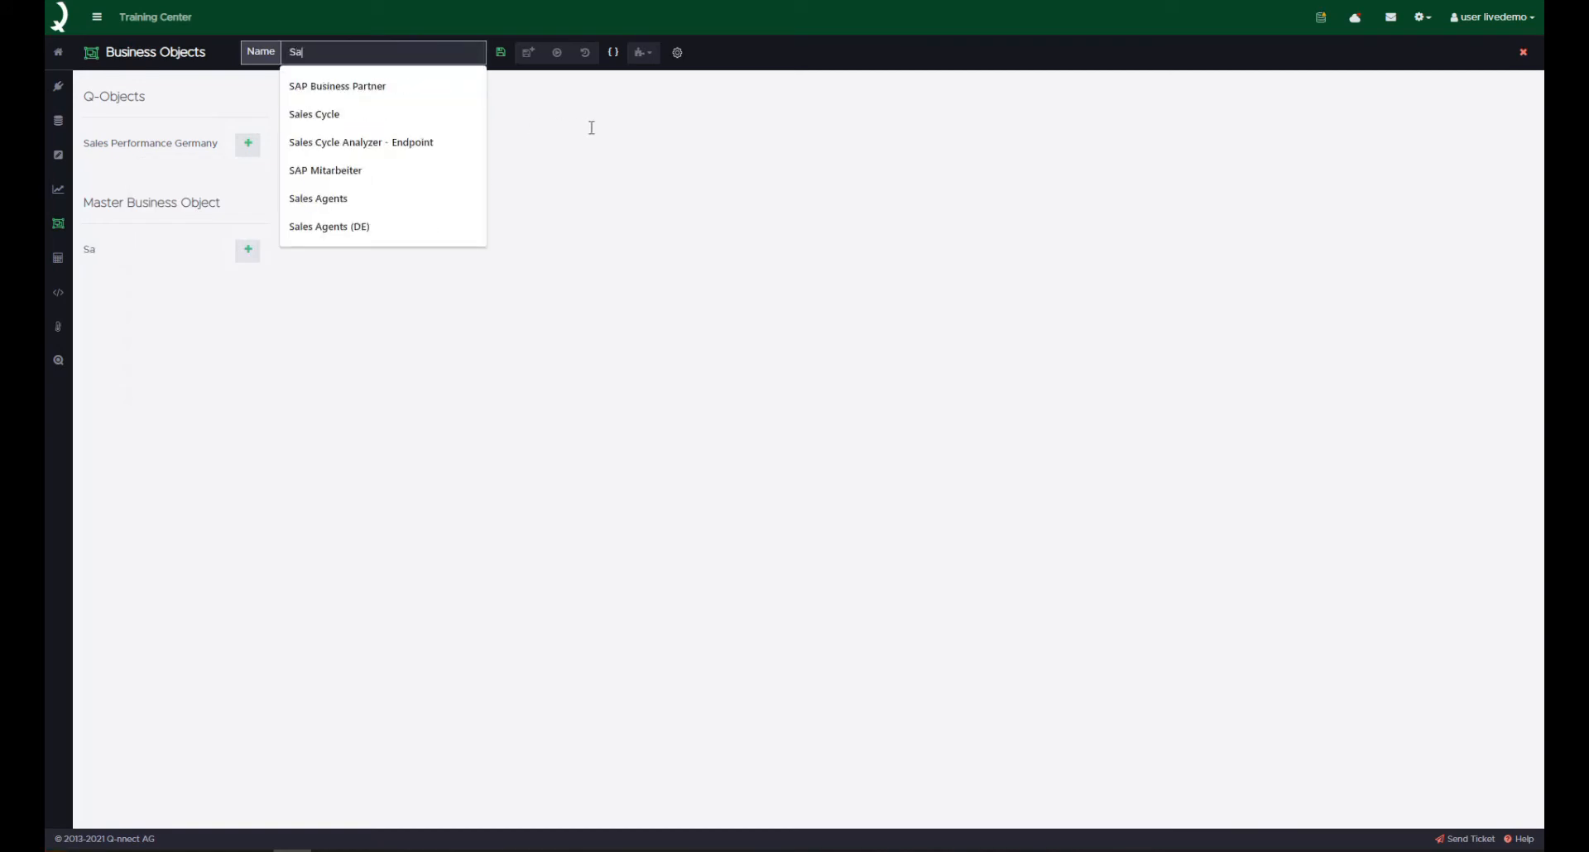
pyautogui.write('les Performa')
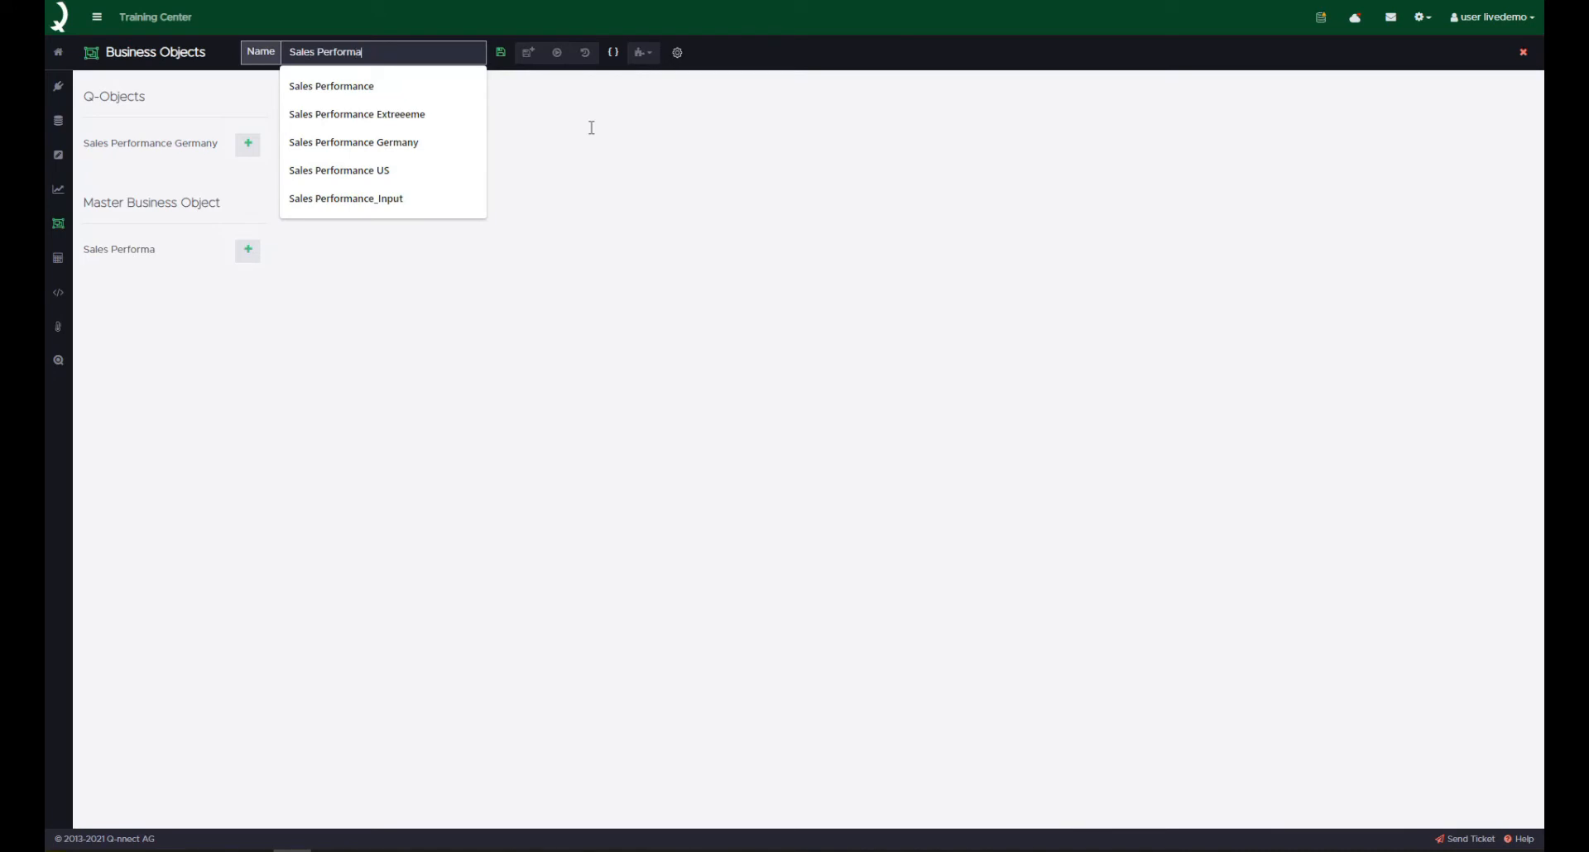
pyautogui.write('nce Total')
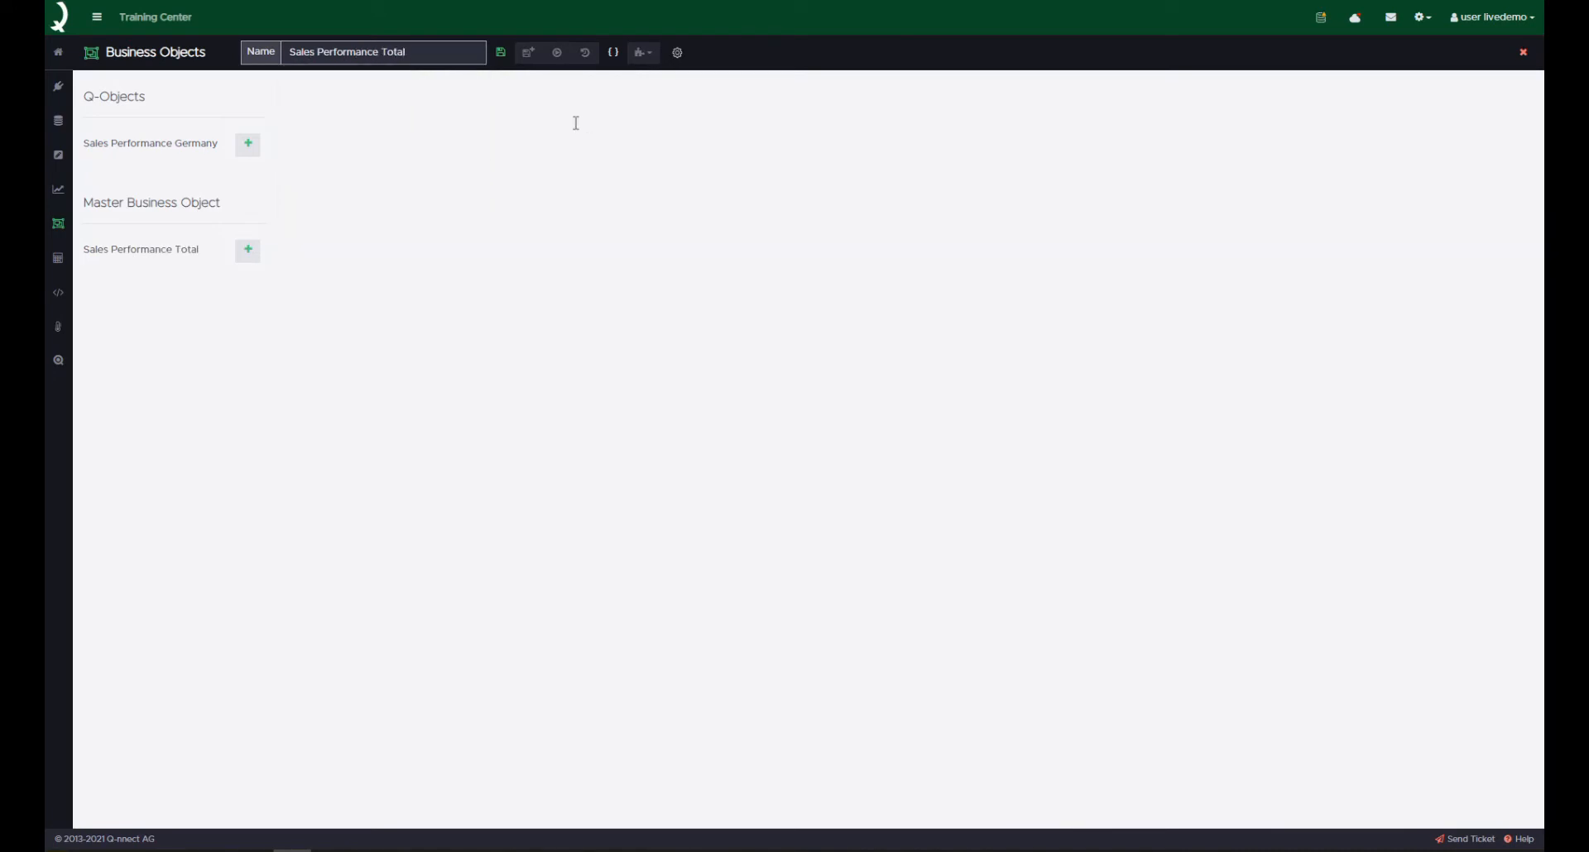
# - Save the business object and merge the Sales Performance US data source into the Sales Performance Germany object
pyautogui.click(500, 55)
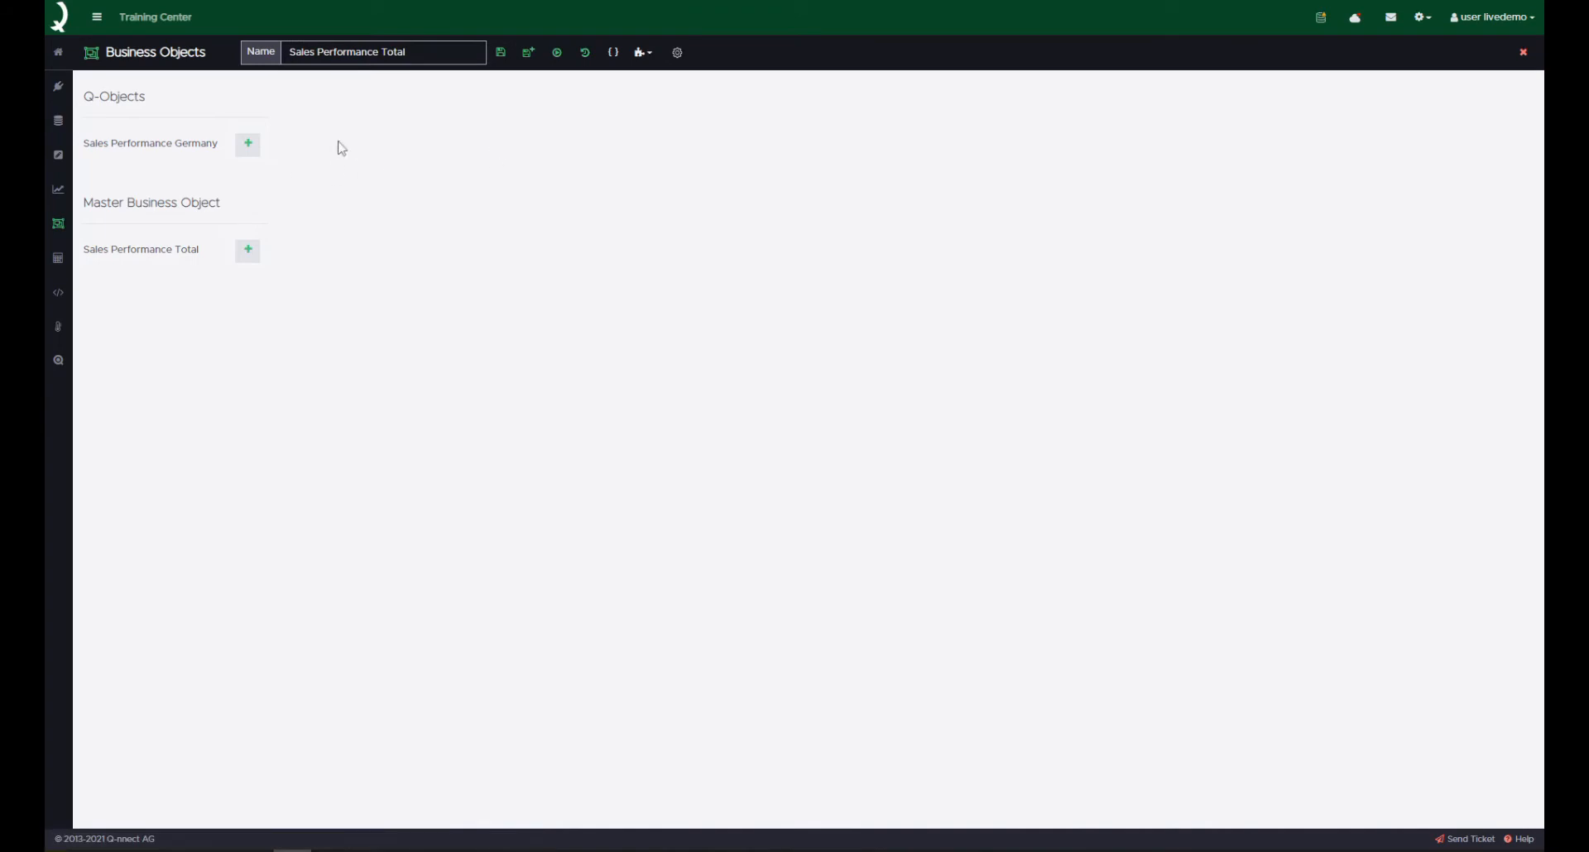
pyautogui.click(249, 145)
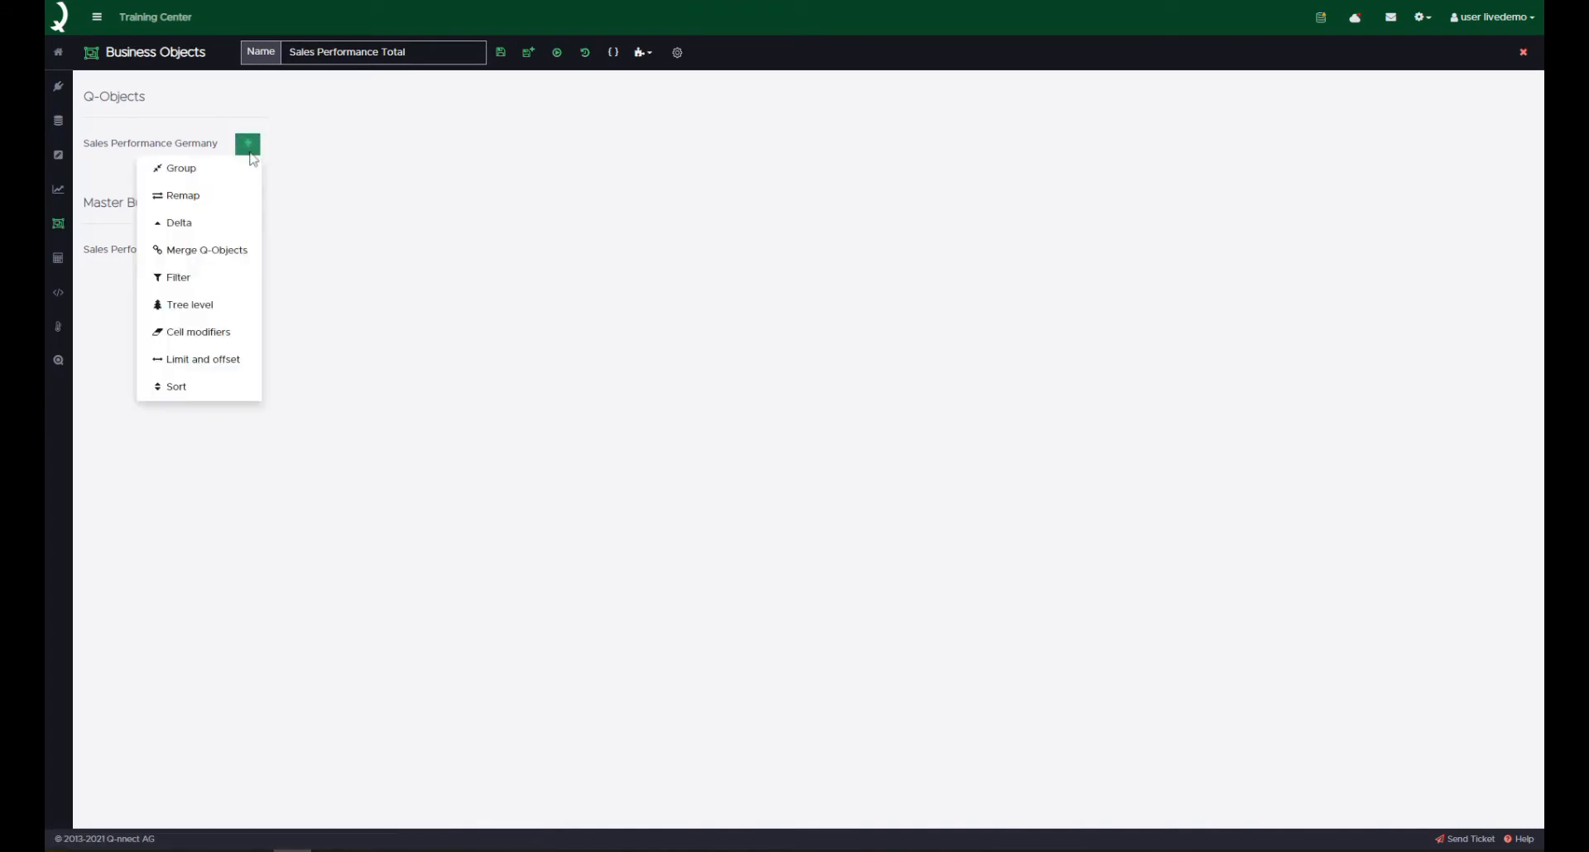
pyautogui.click(249, 260)
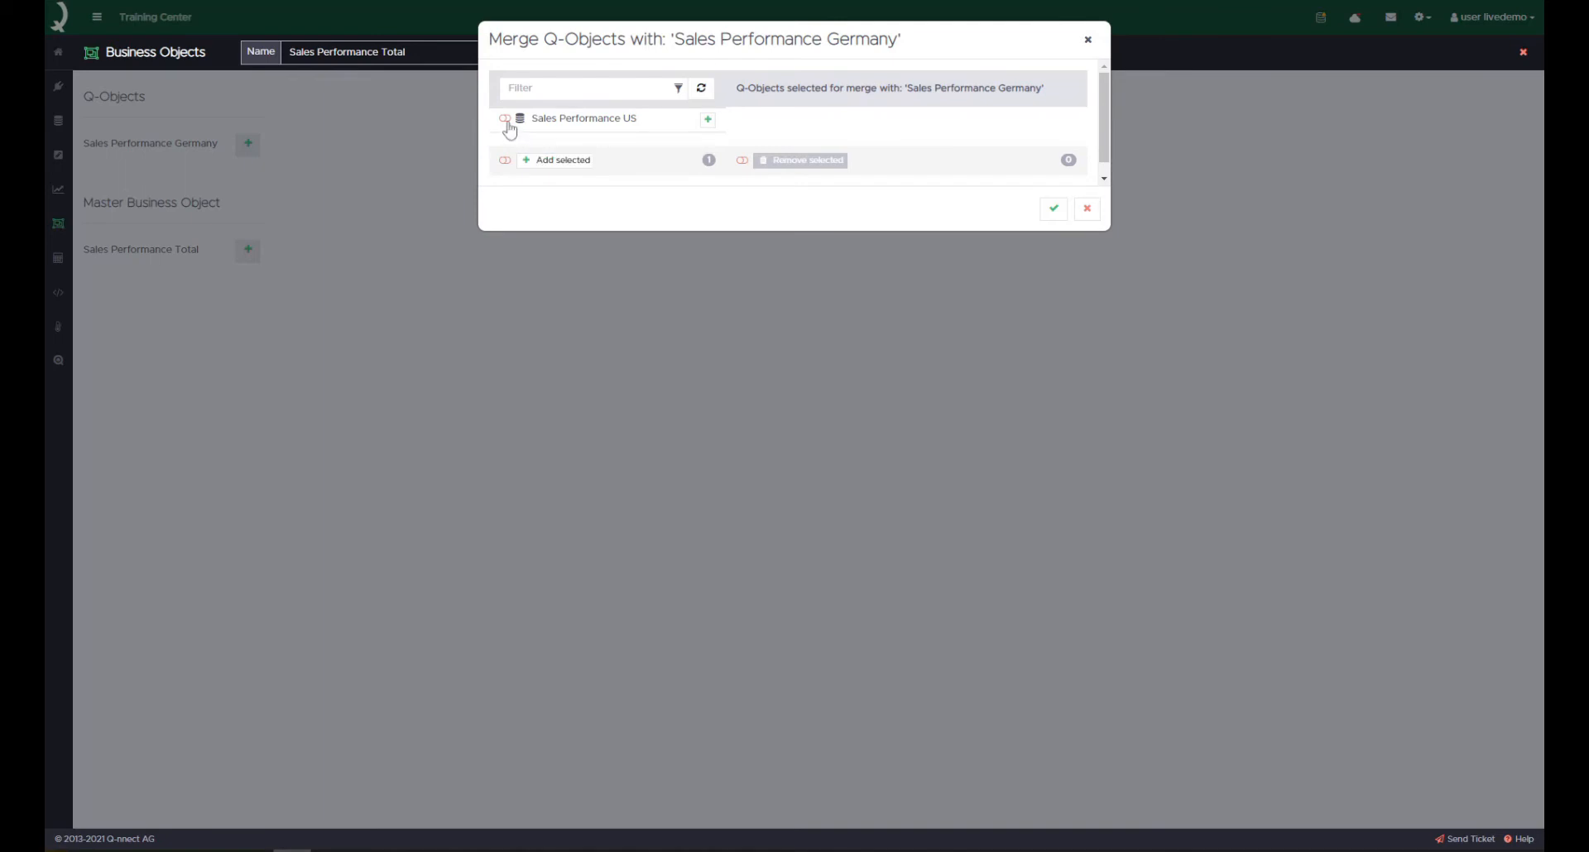
pyautogui.click(559, 159)
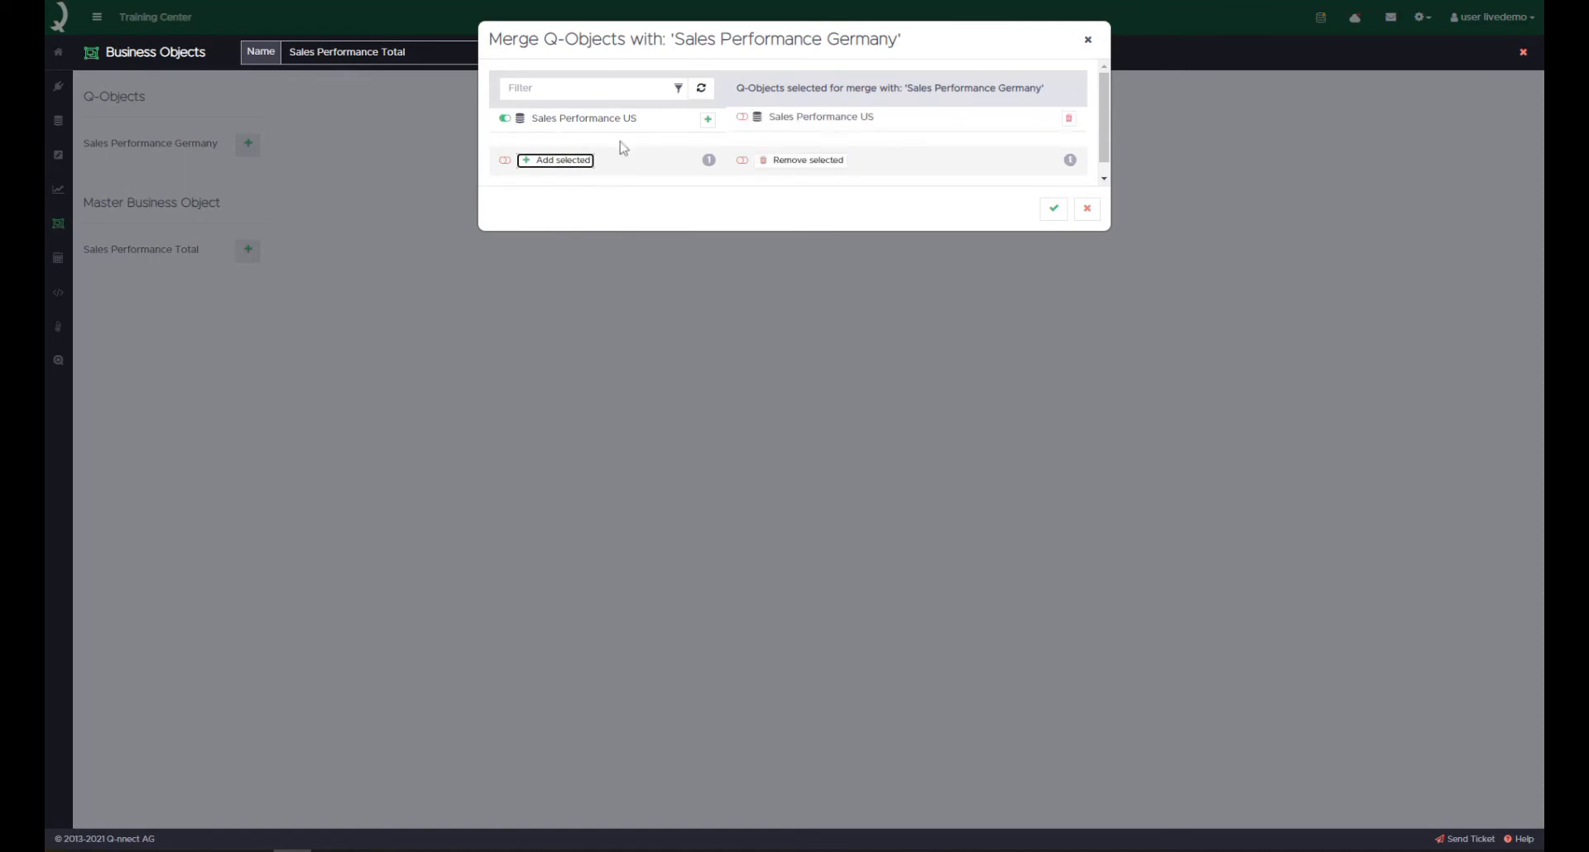
pyautogui.click(1053, 208)
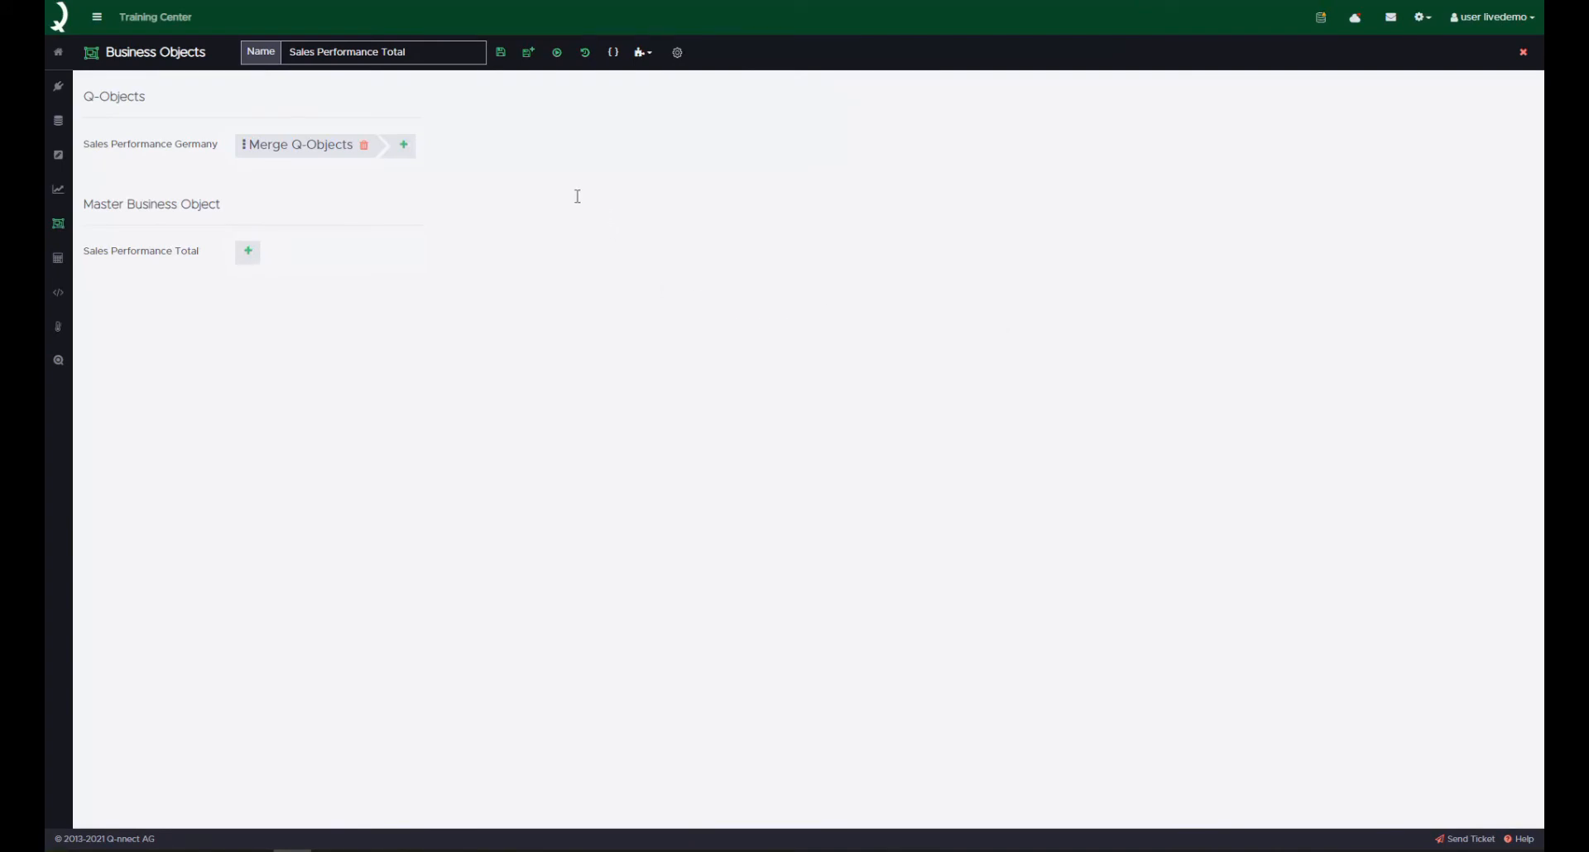
# - Add a filter after the merge that keeps only rows where status = won, and save the business object
pyautogui.click(410, 153)
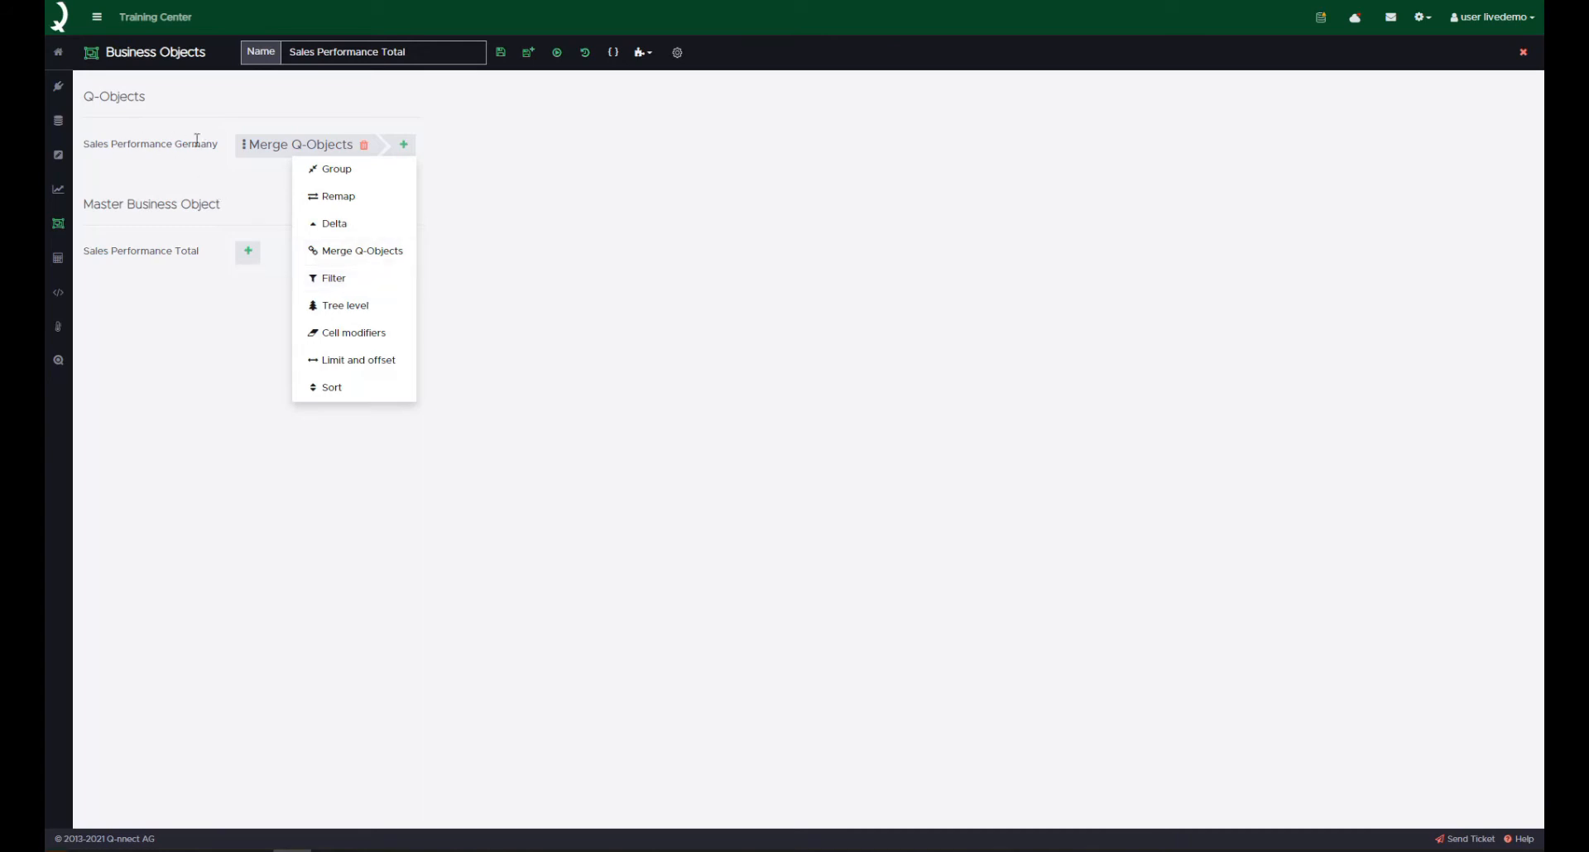
pyautogui.click(380, 288)
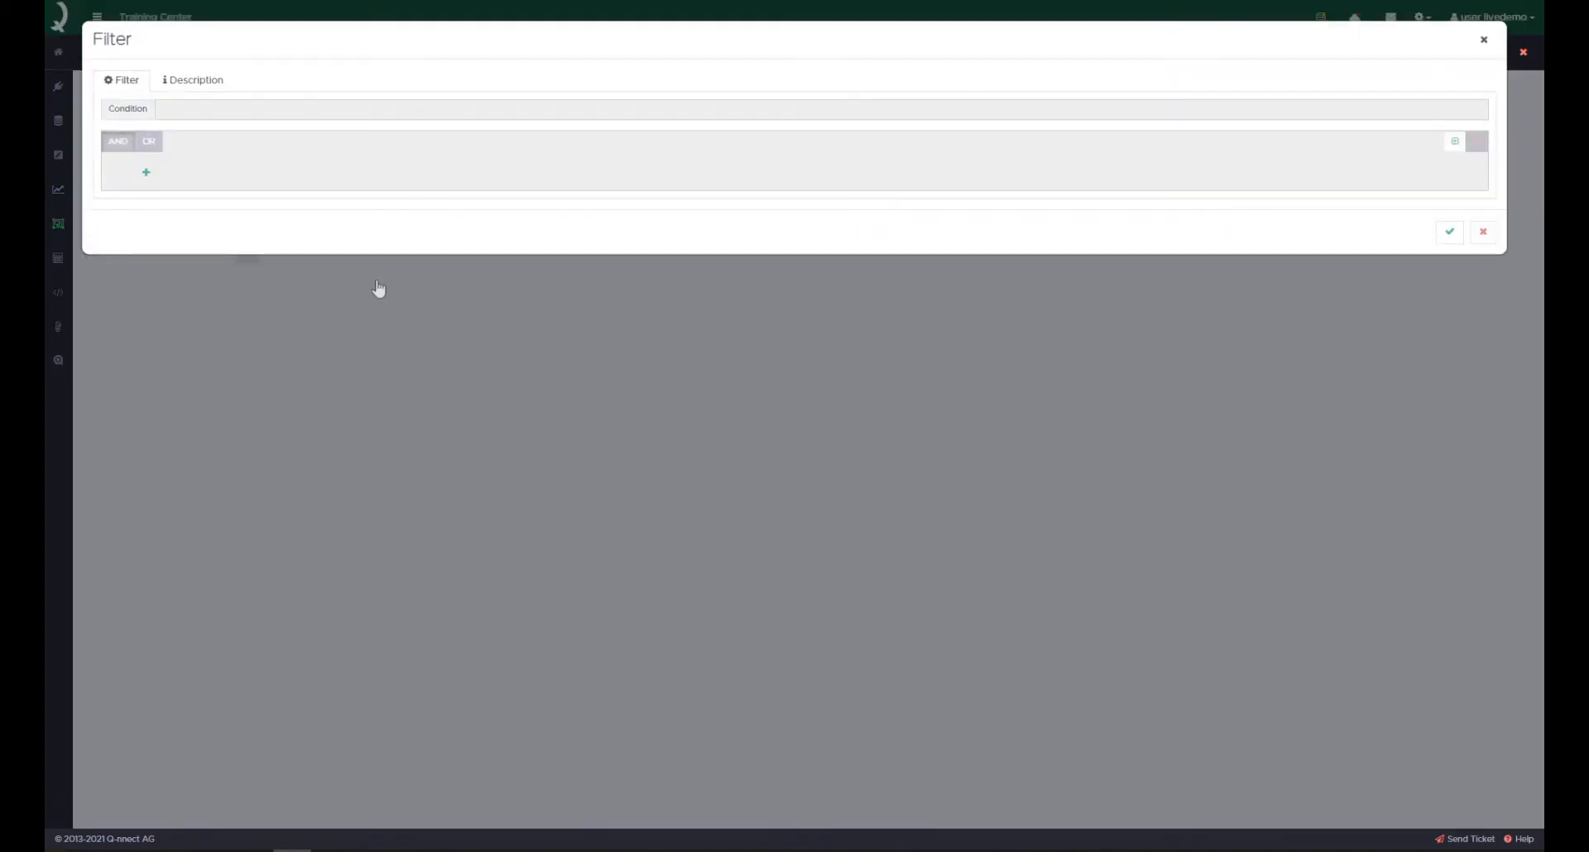
pyautogui.click(150, 179)
pyautogui.click(207, 199)
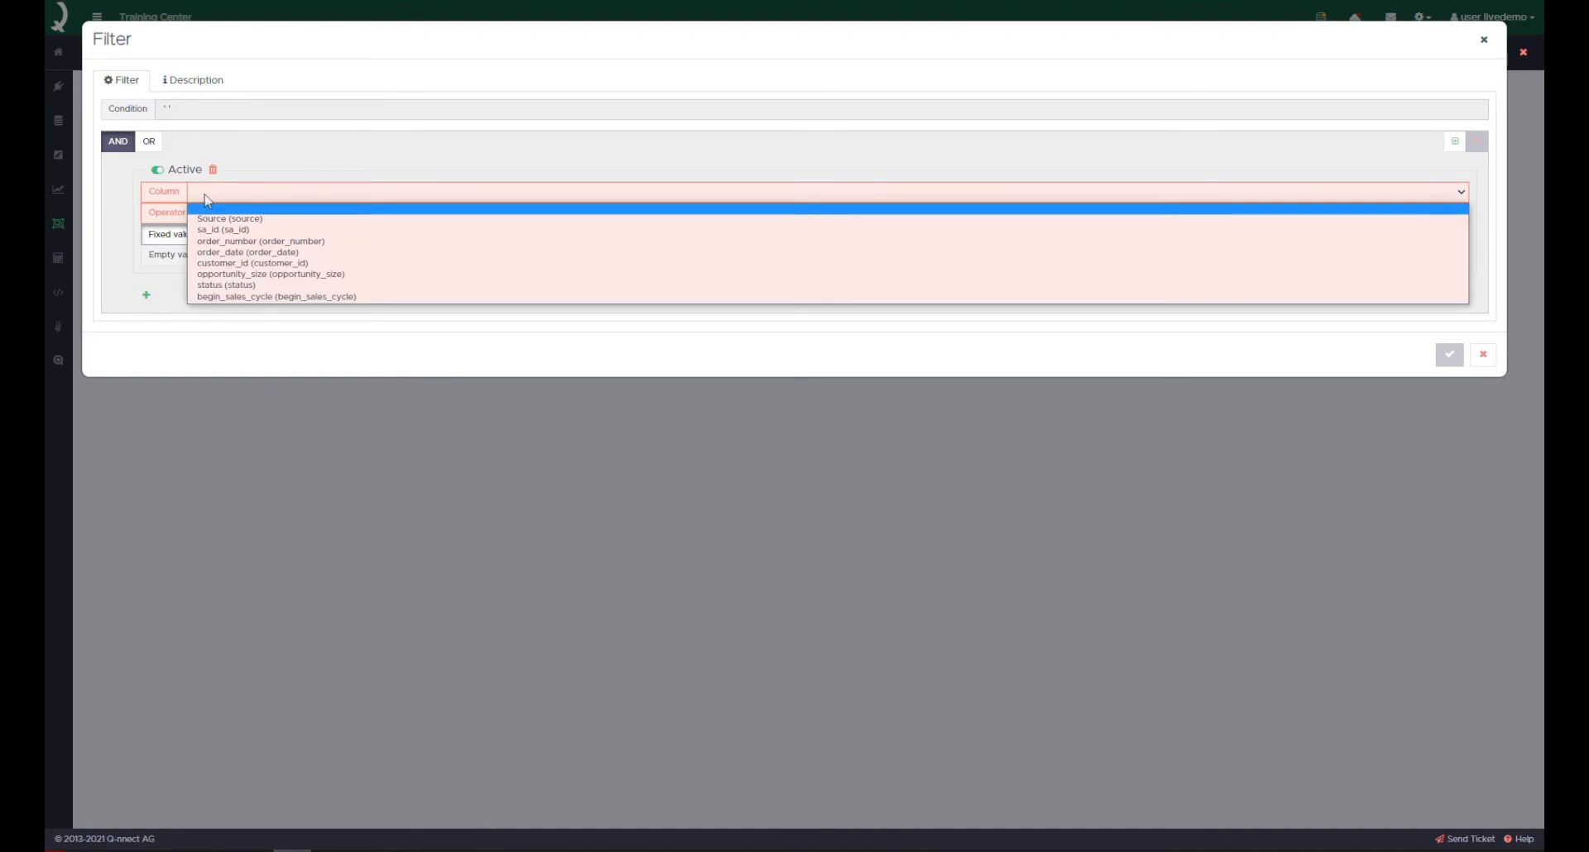
pyautogui.click(286, 284)
pyautogui.click(207, 214)
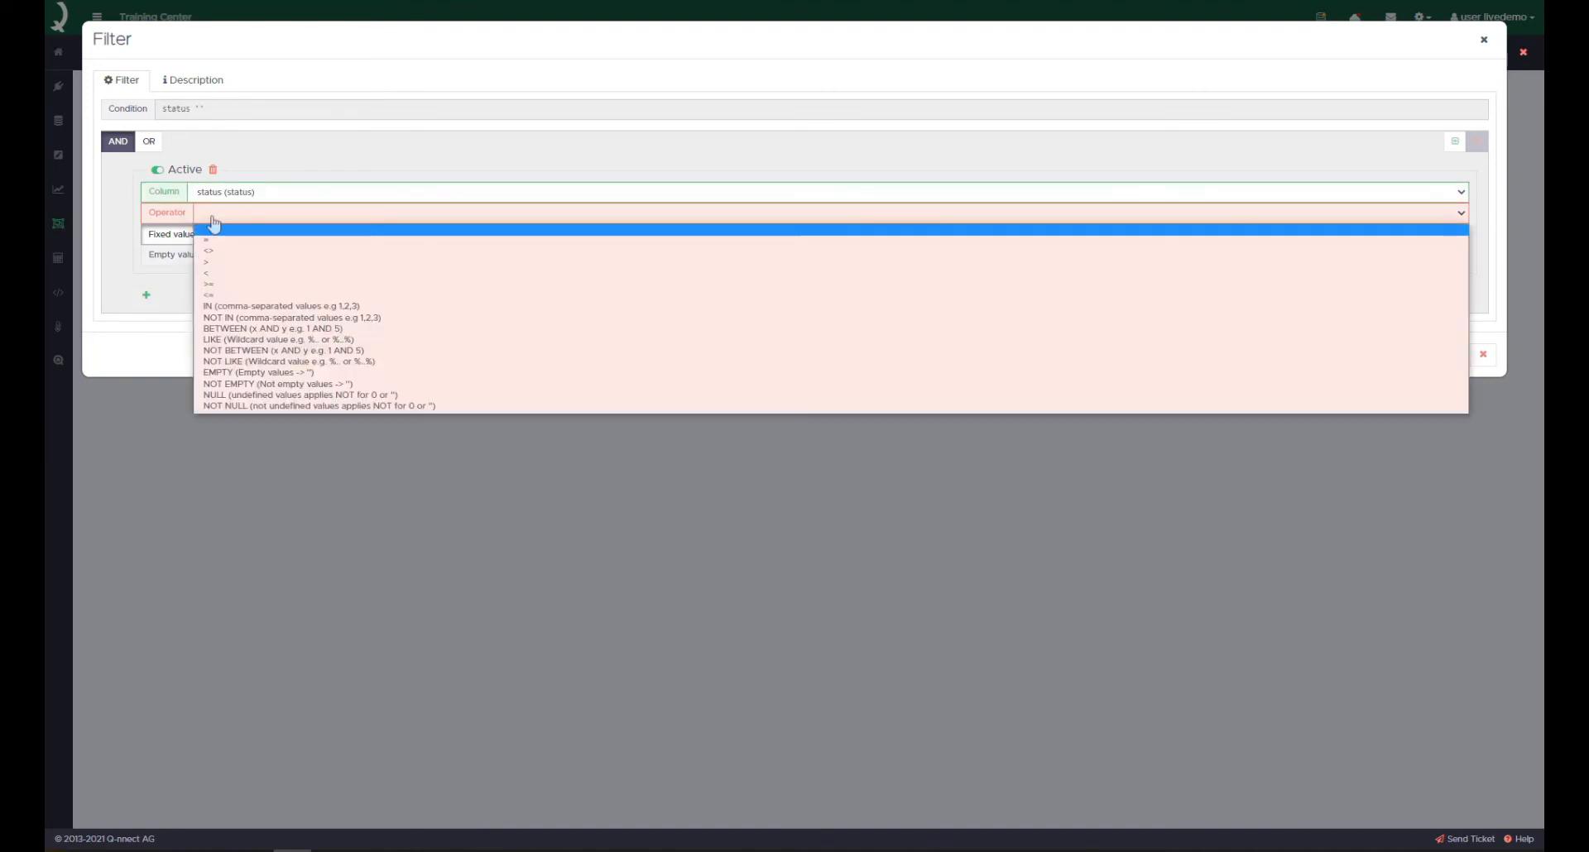
pyautogui.click(237, 247)
pyautogui.click(306, 235)
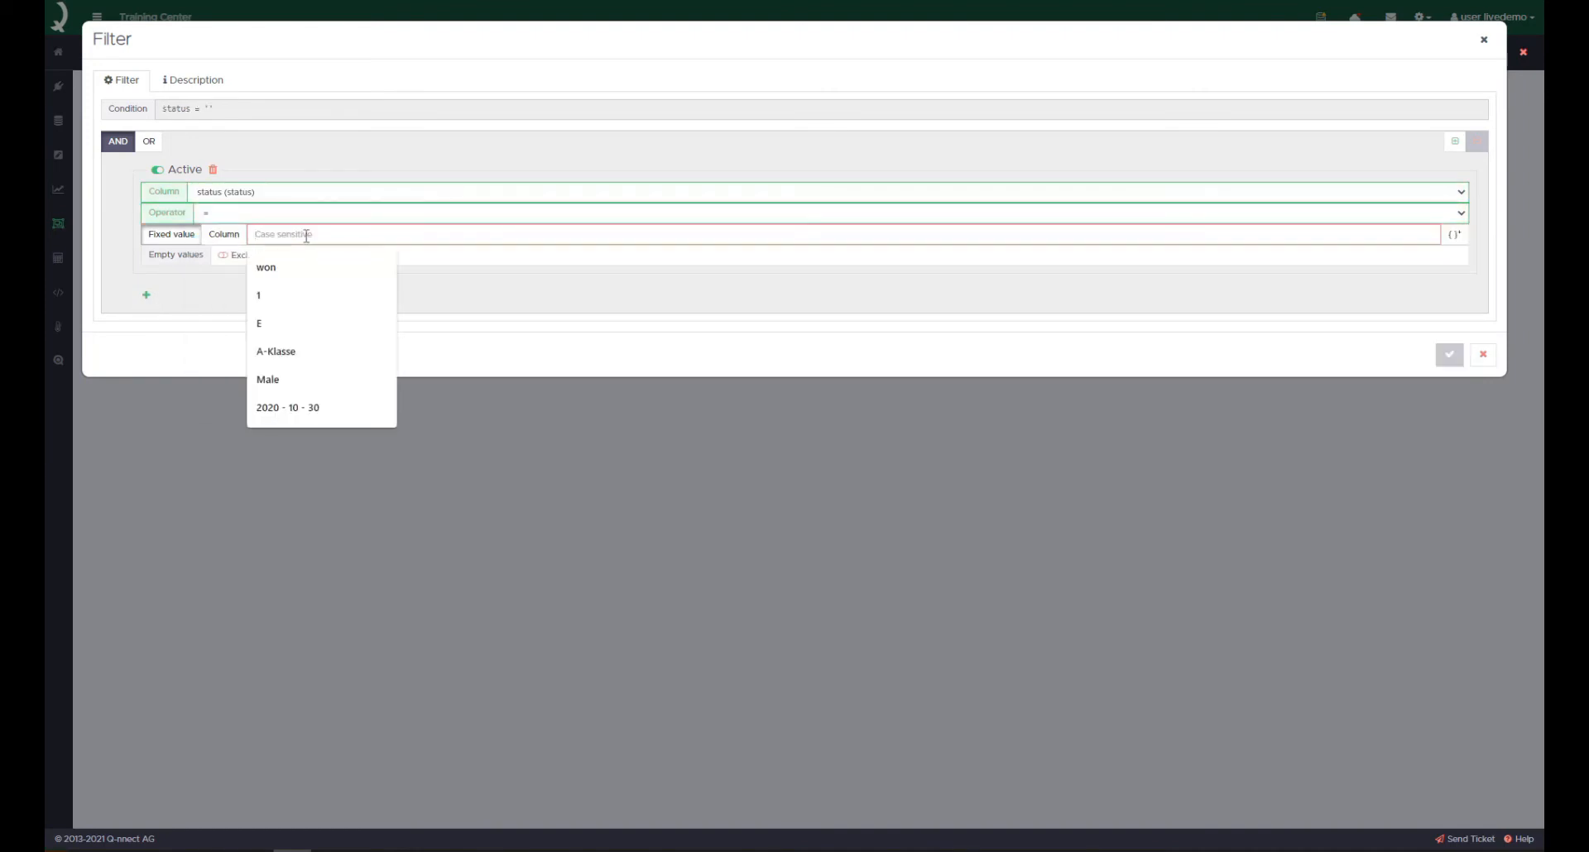
pyautogui.write('won')
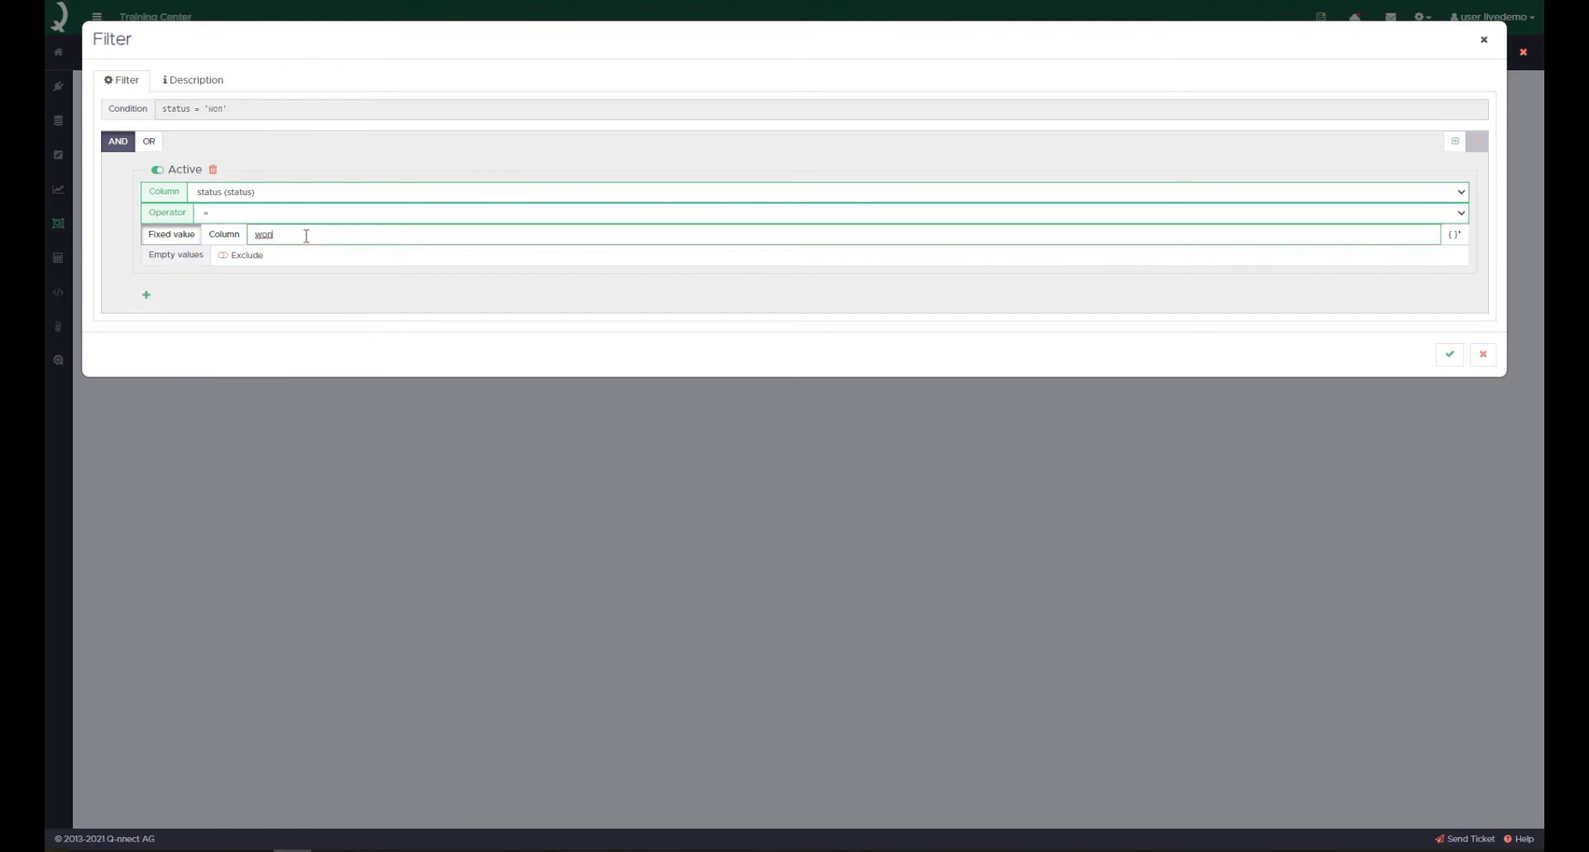
pyautogui.doubleClick(252, 235)
pyautogui.click(316, 294)
pyautogui.click(1449, 358)
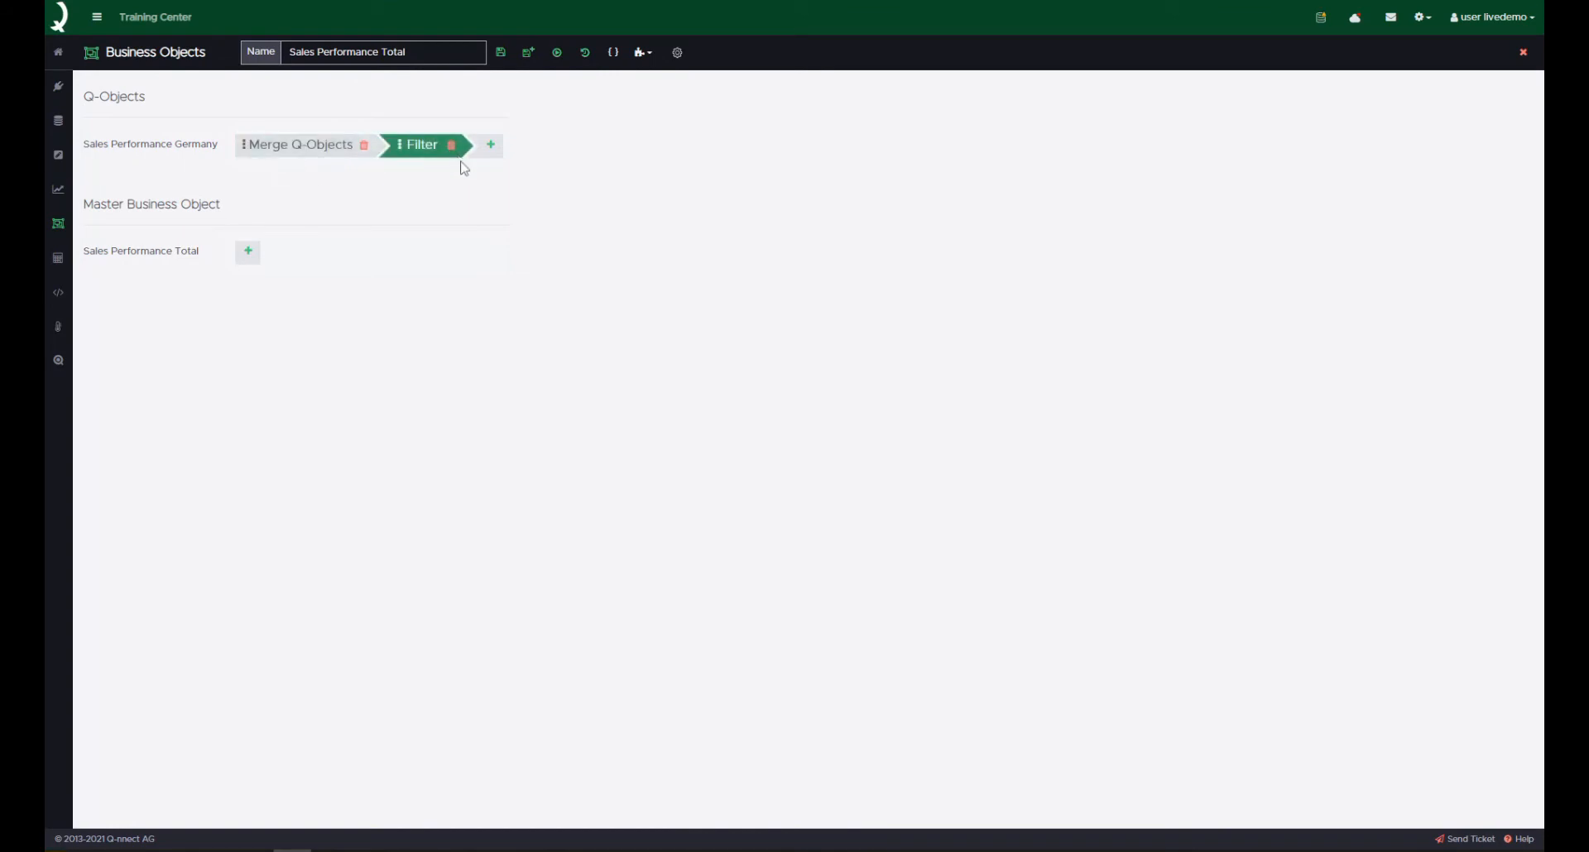
pyautogui.click(502, 55)
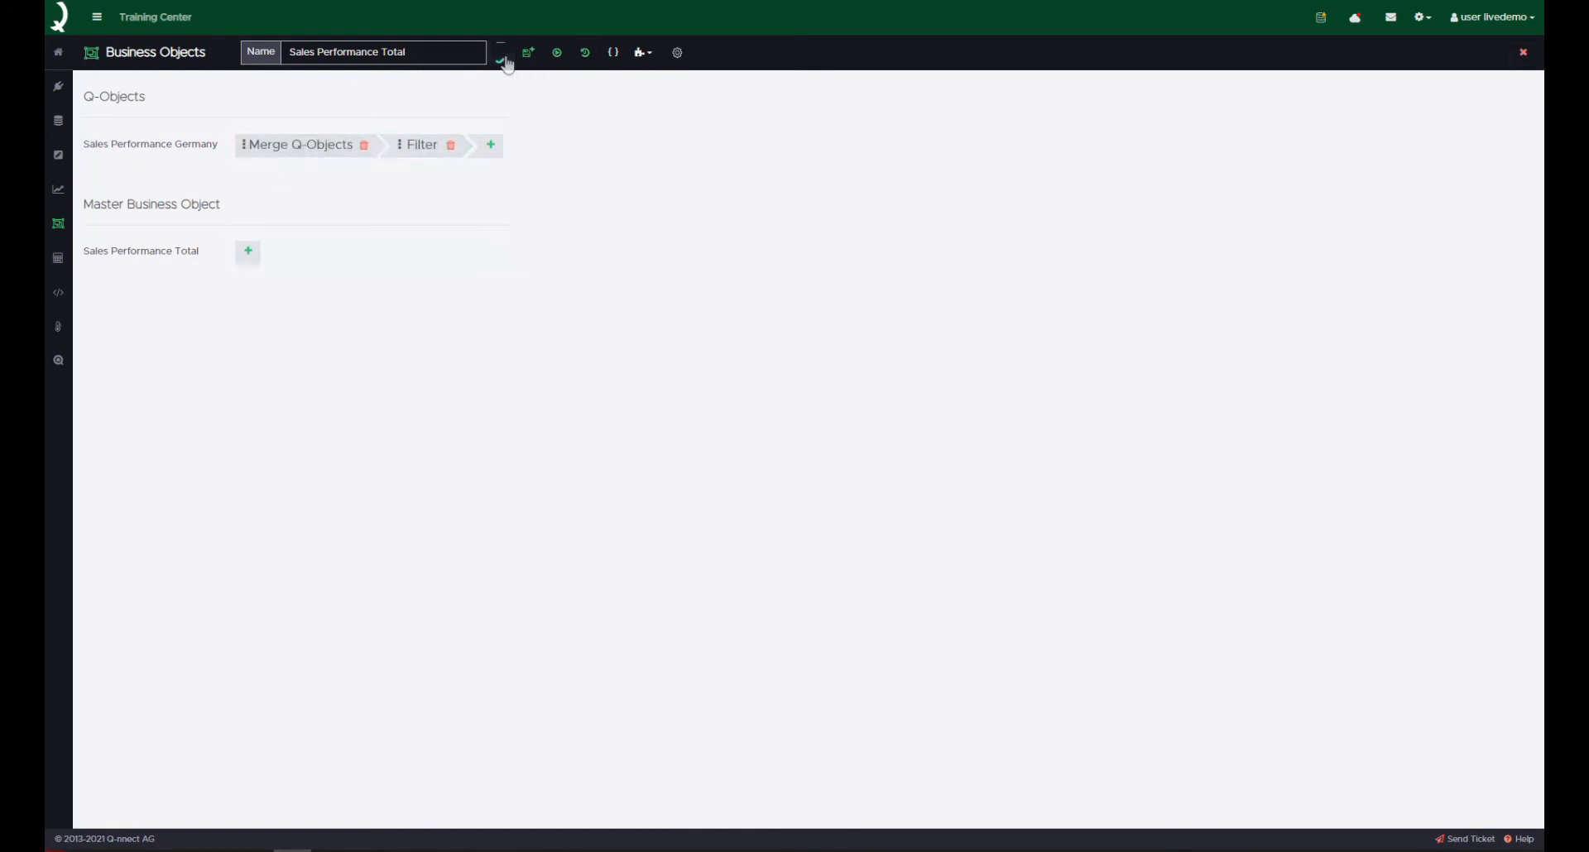
# - Run the business object and examine the status, begin_sales_cycle and order_date columns of the merged data
pyautogui.click(558, 53)
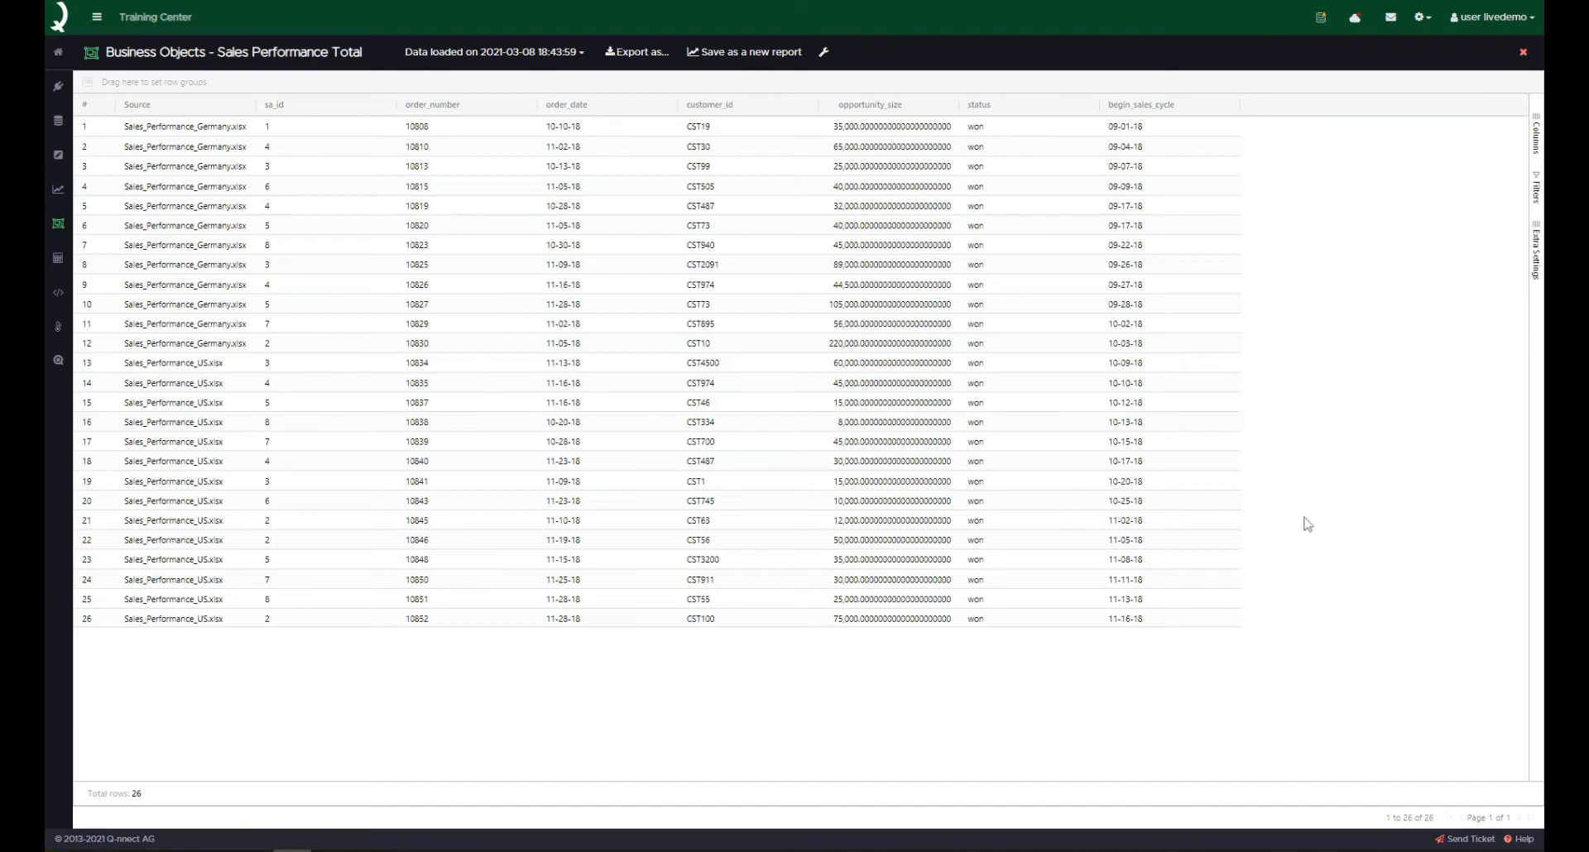
pyautogui.moveTo(994, 130); pyautogui.dragTo(1040, 617)
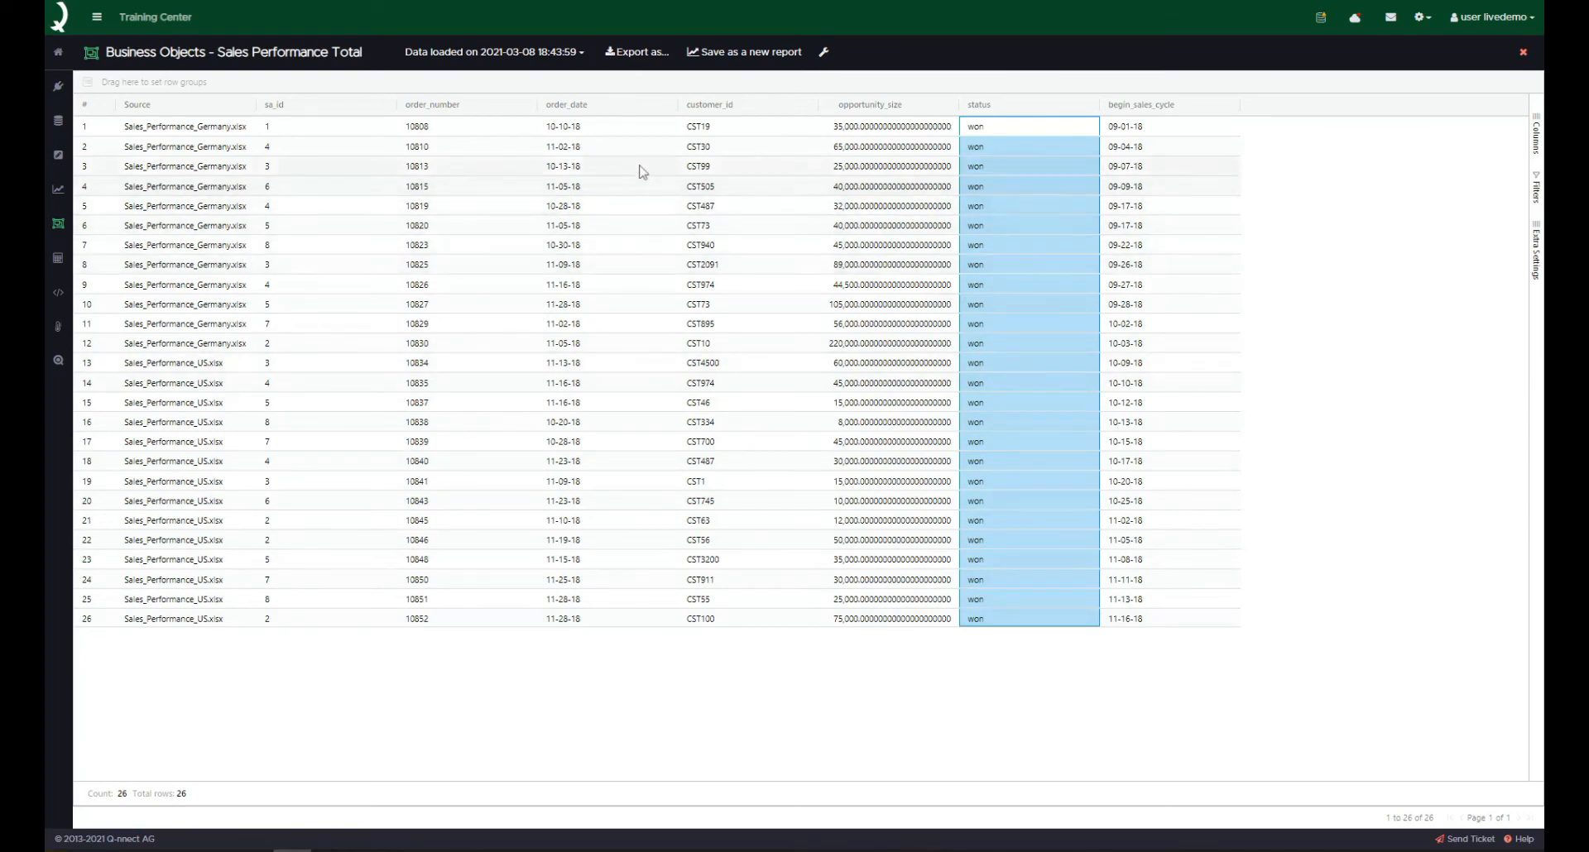
pyautogui.moveTo(1147, 128); pyautogui.dragTo(1204, 619)
pyautogui.moveTo(575, 126); pyautogui.dragTo(648, 619)
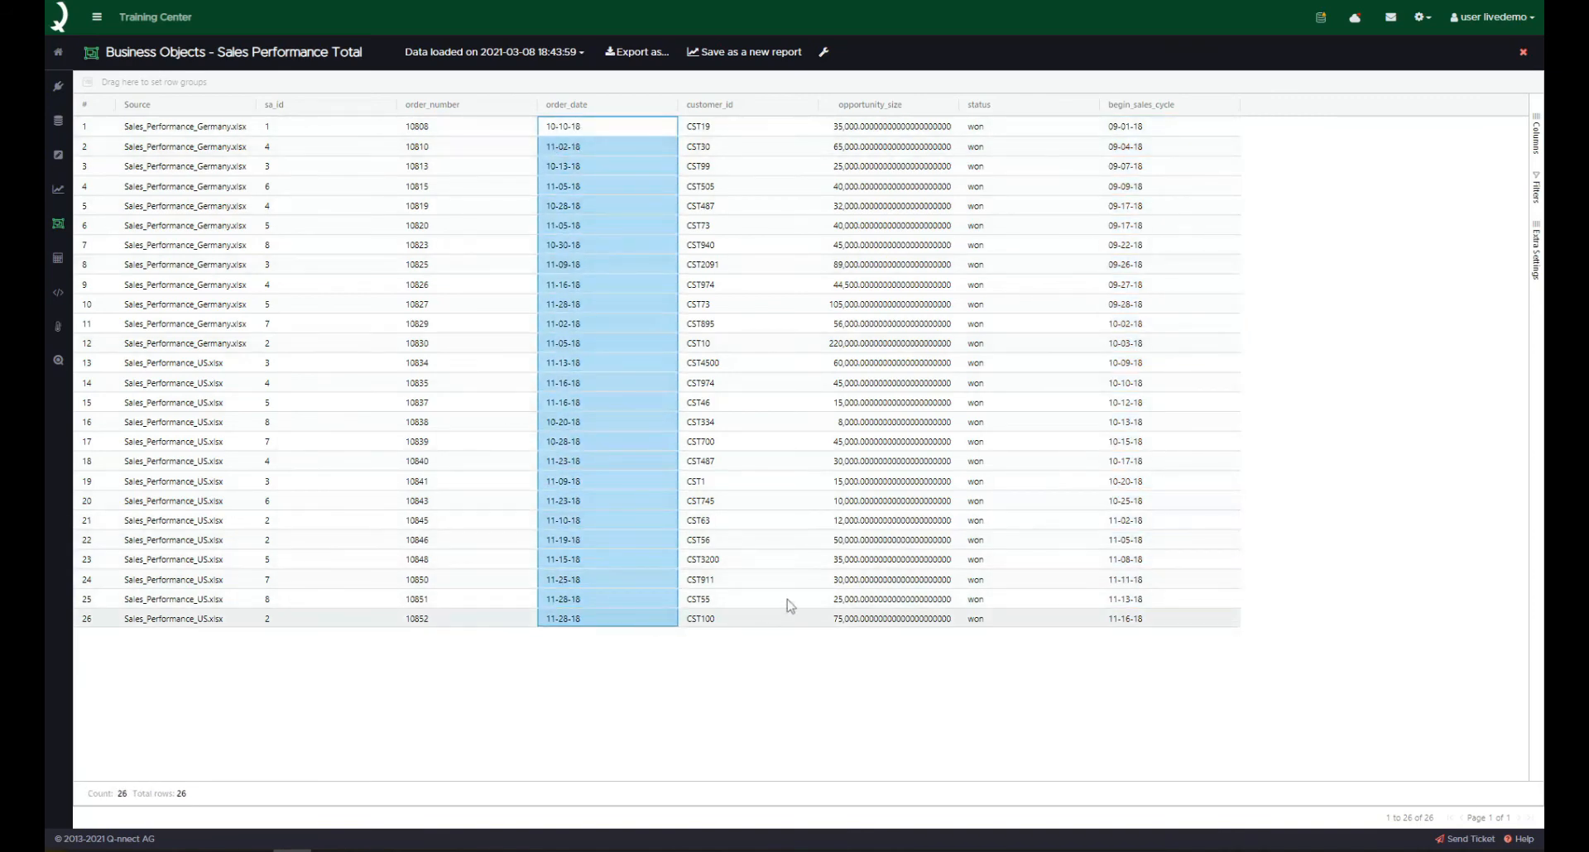
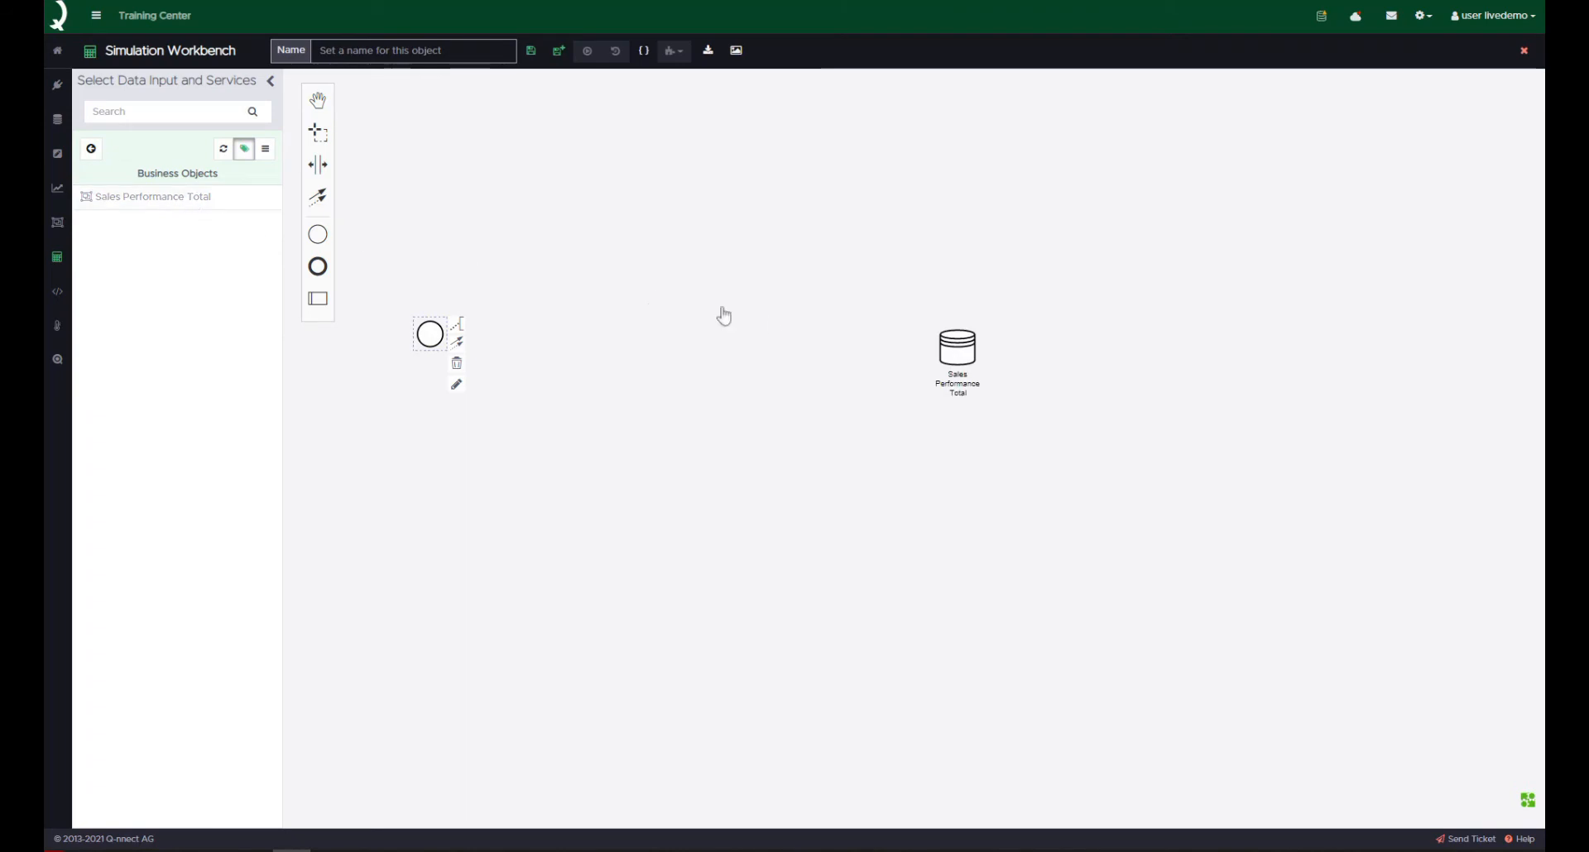
# - Move the Sales Performance Total object near the start event, just below and to the right of it
pyautogui.moveTo(949, 369); pyautogui.dragTo(503, 437)
pyautogui.click(91, 152)
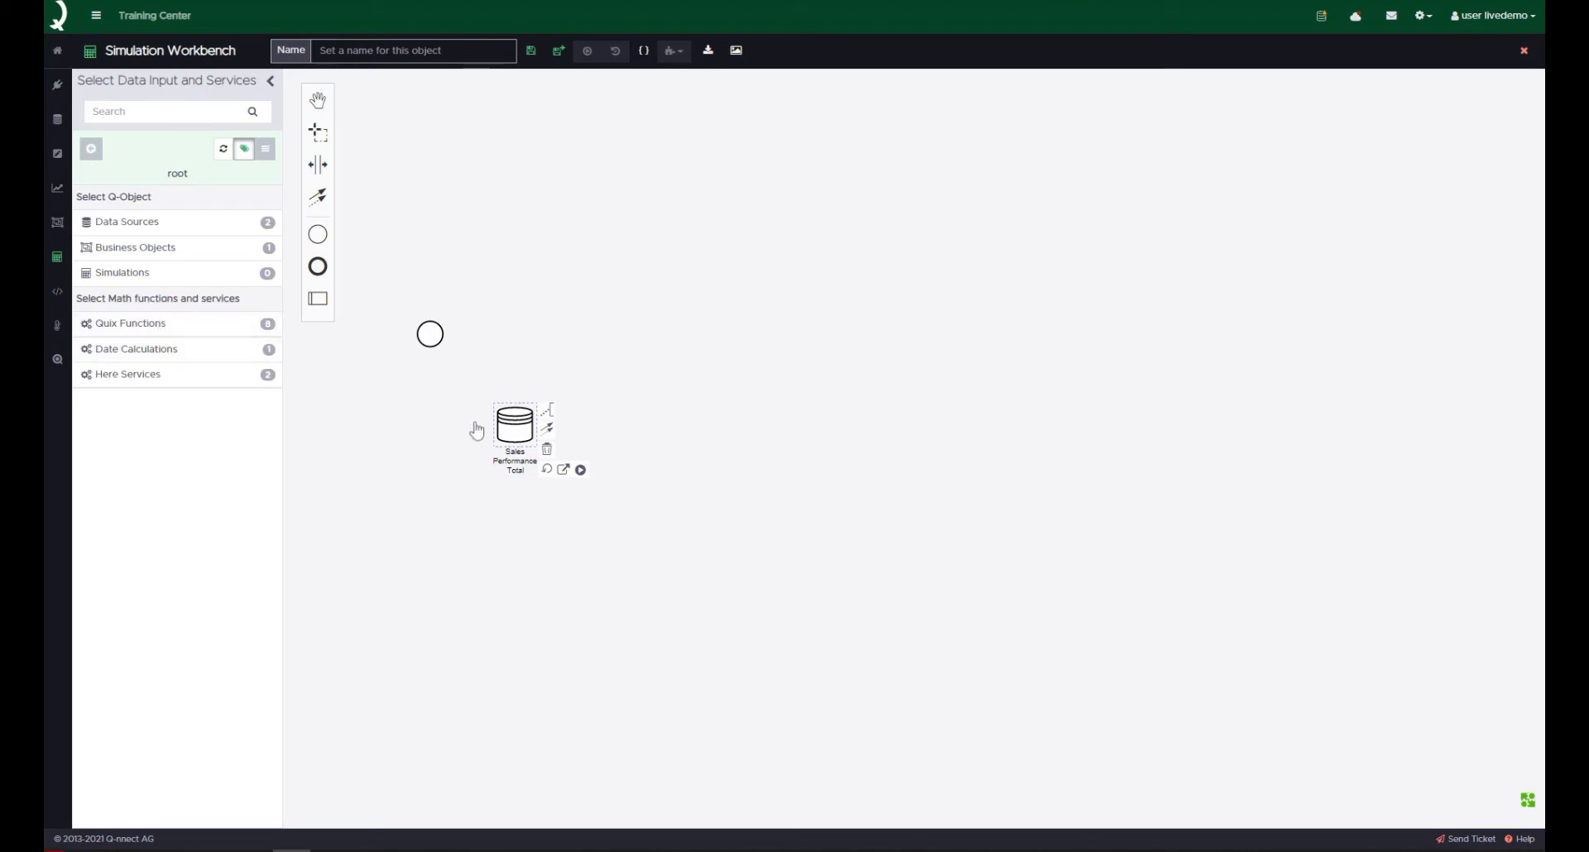
pyautogui.moveTo(516, 444); pyautogui.dragTo(499, 432)
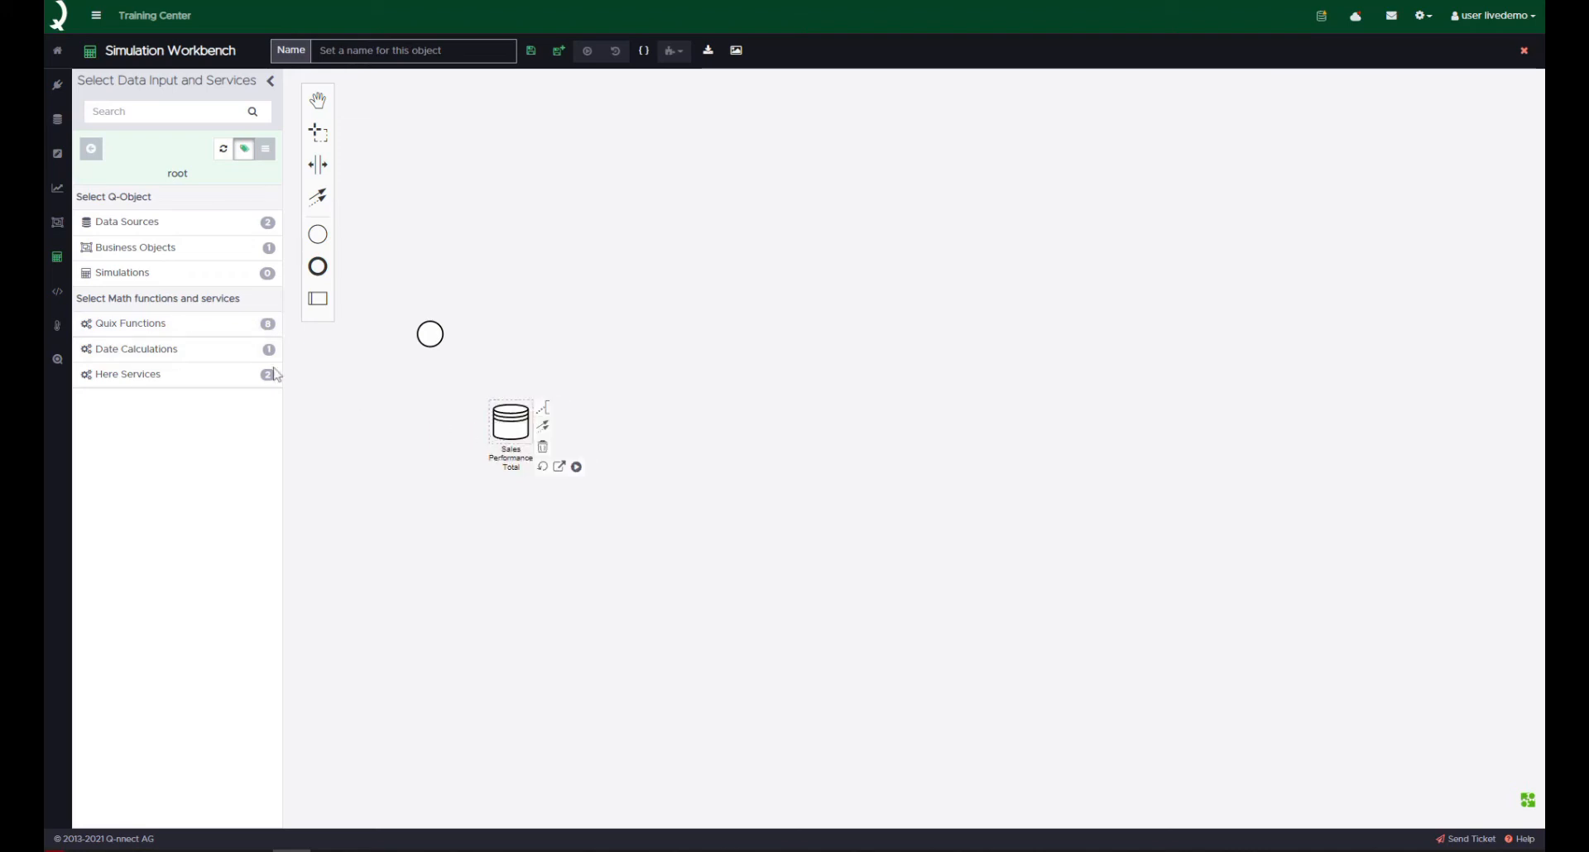
# - Add the Expressions Quix function above the Sales Performance Total object and place its settings object directly above it
pyautogui.click(186, 324)
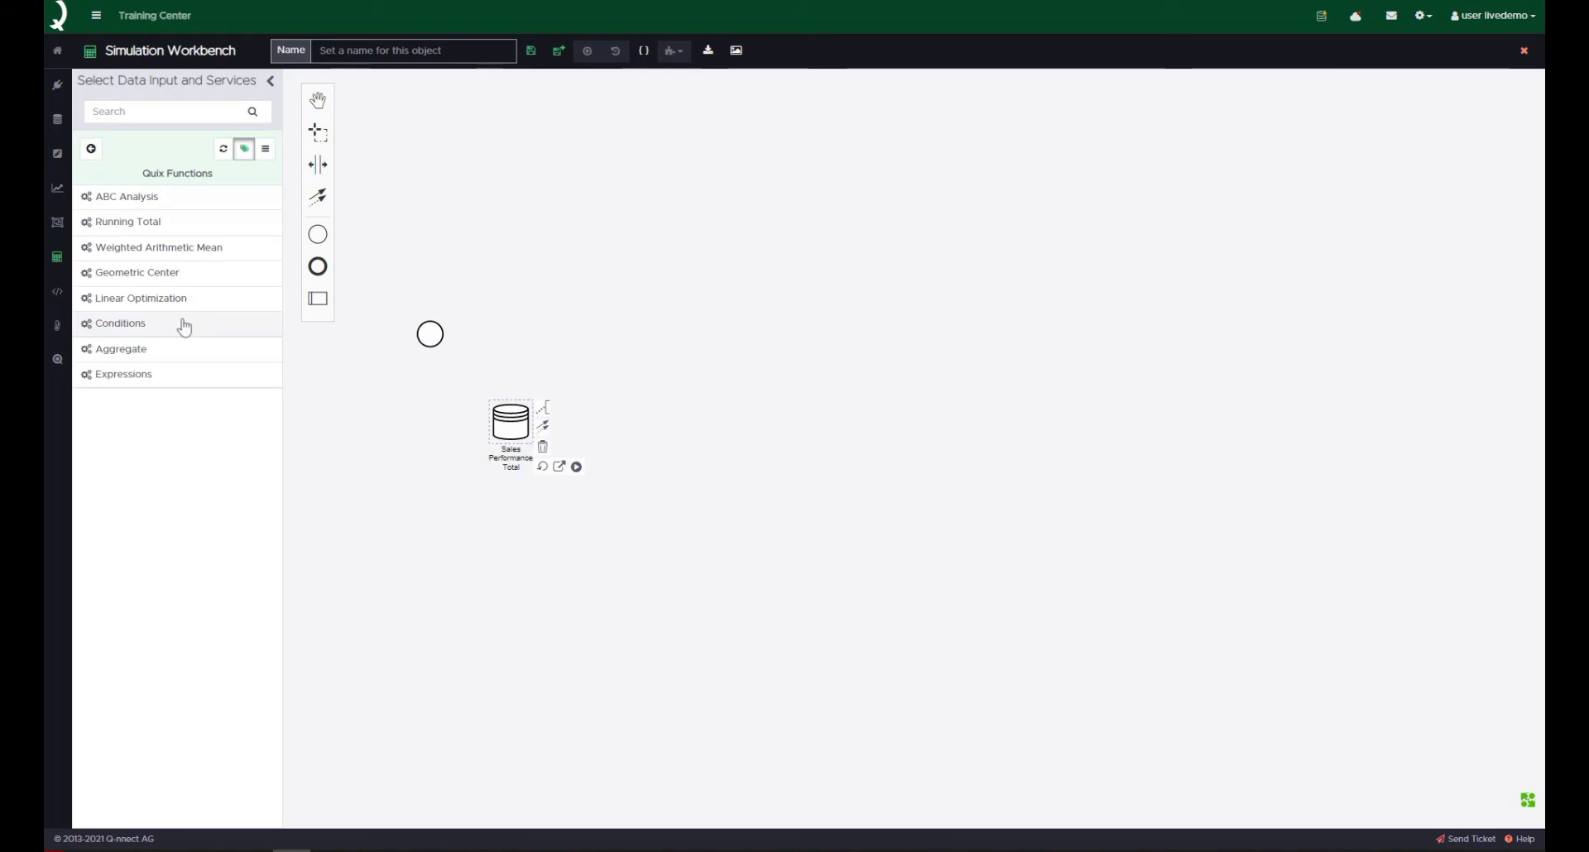
pyautogui.click(161, 378)
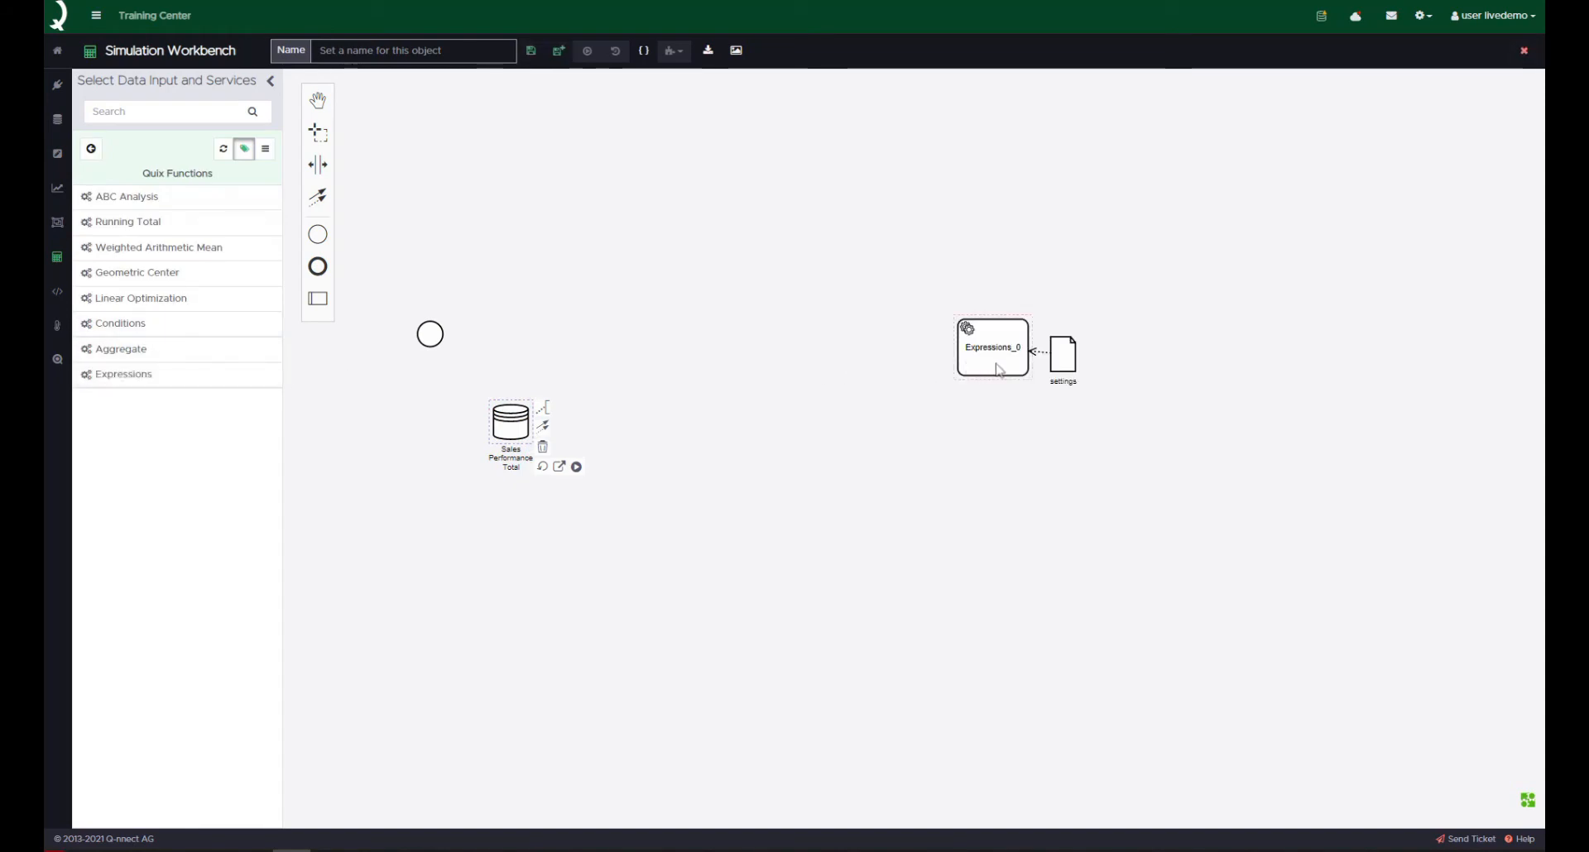
pyautogui.moveTo(998, 370); pyautogui.dragTo(530, 359)
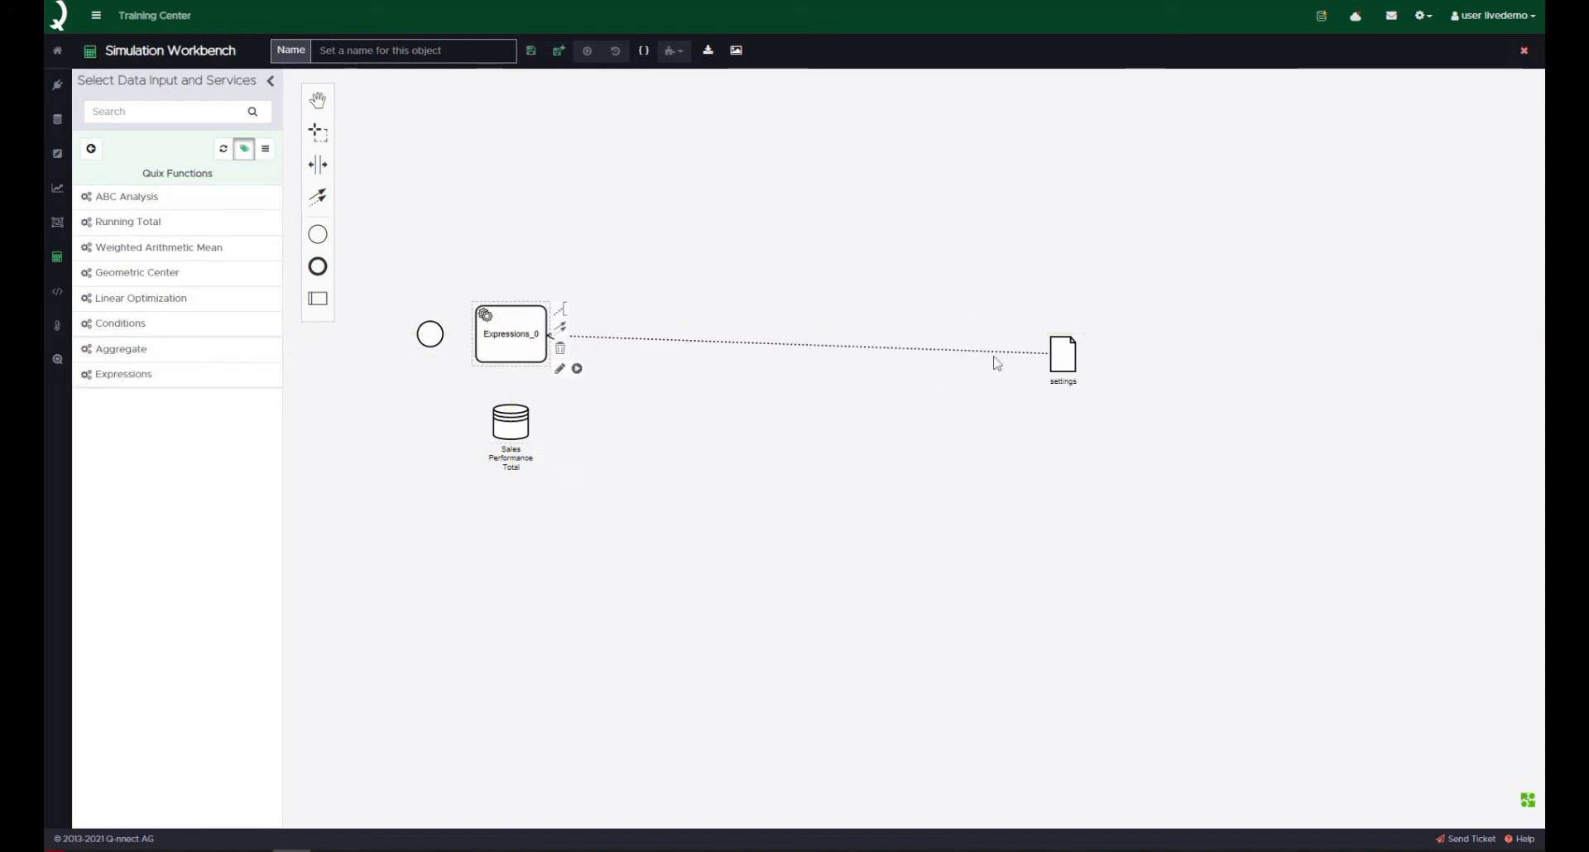
pyautogui.moveTo(1069, 348); pyautogui.dragTo(517, 230)
# - Connect the start event and the Sales Performance Total object to the Expressions function
pyautogui.moveTo(440, 339); pyautogui.dragTo(487, 347)
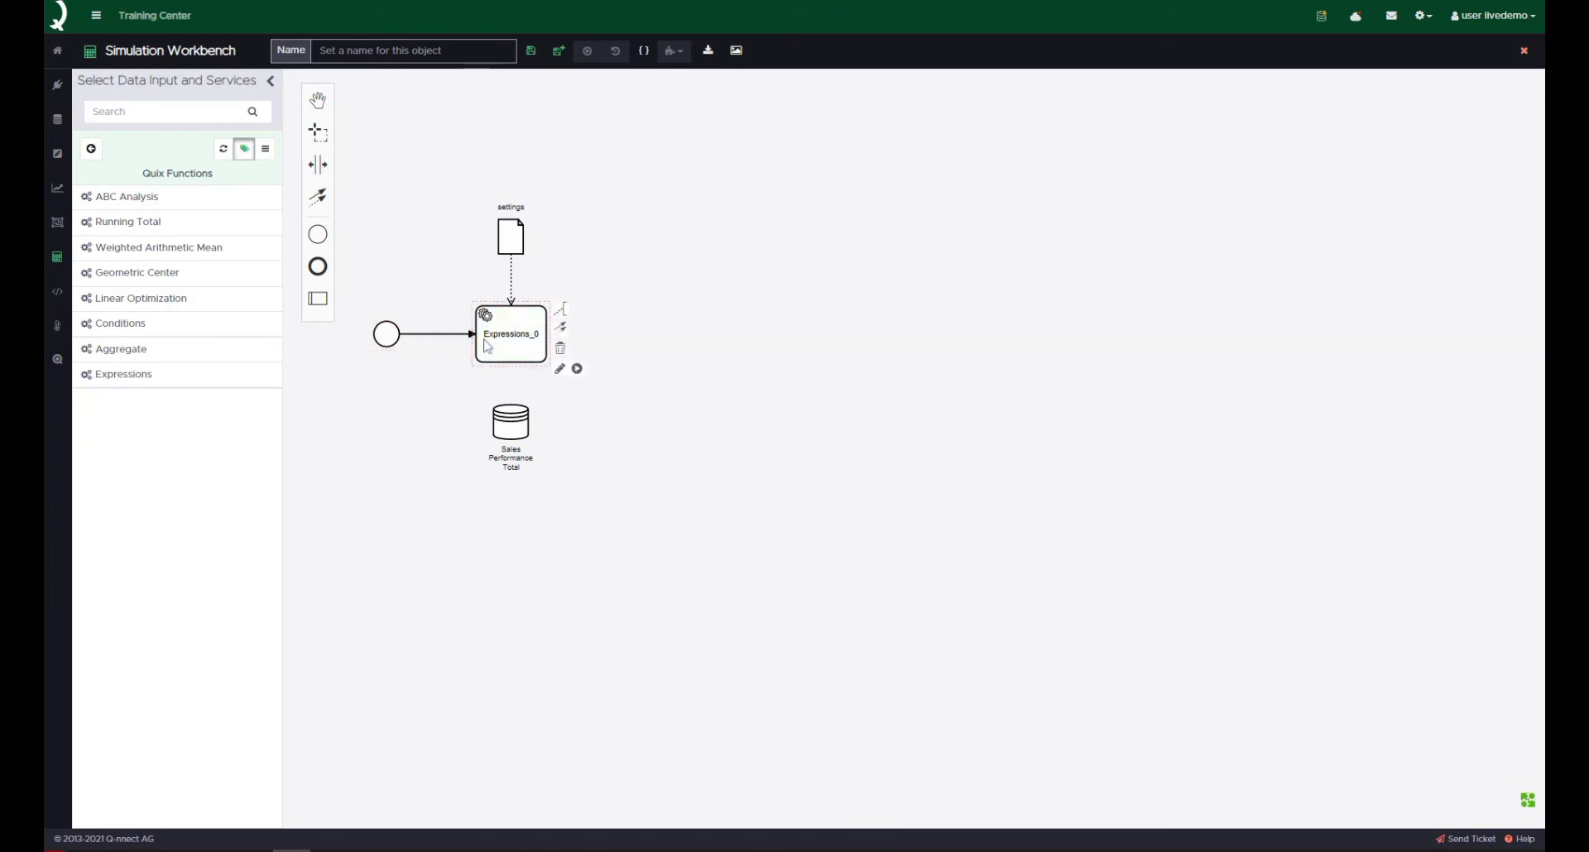
pyautogui.click(509, 428)
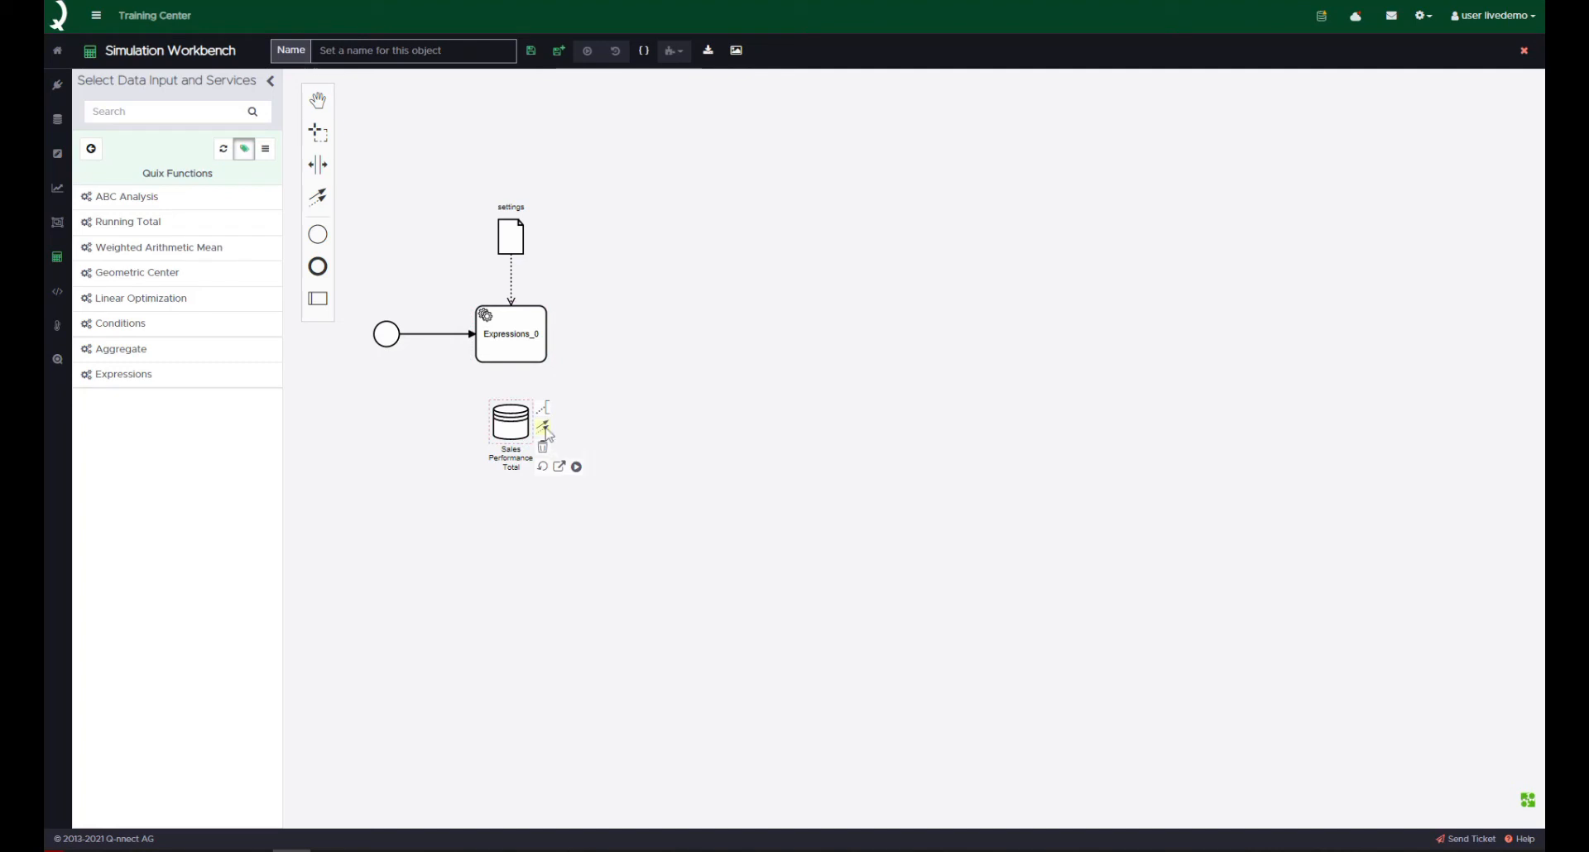
pyautogui.moveTo(544, 429); pyautogui.dragTo(515, 343)
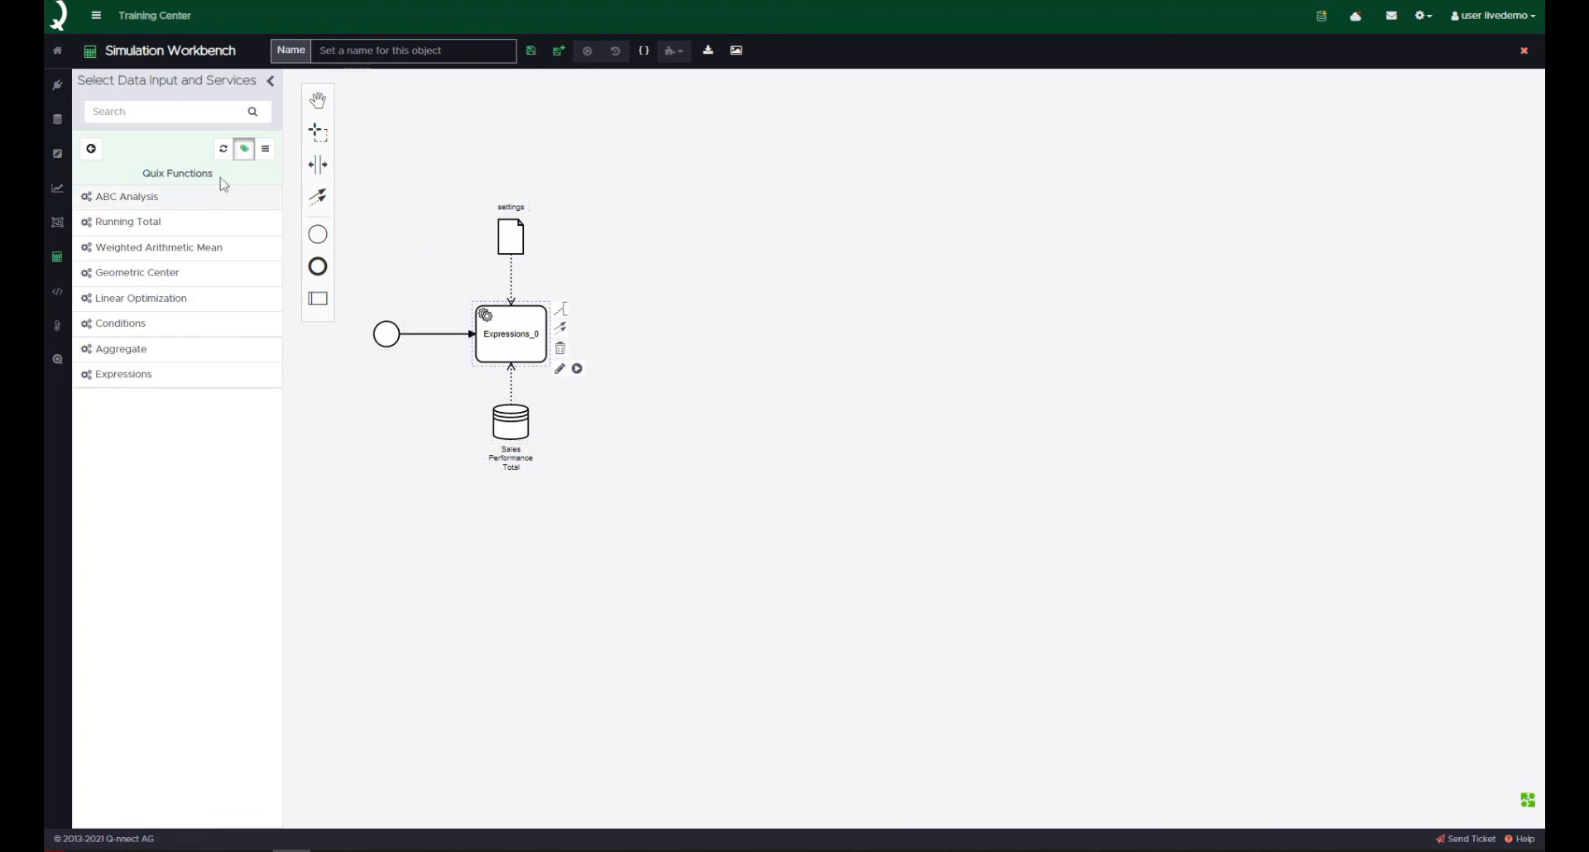
pyautogui.click(91, 148)
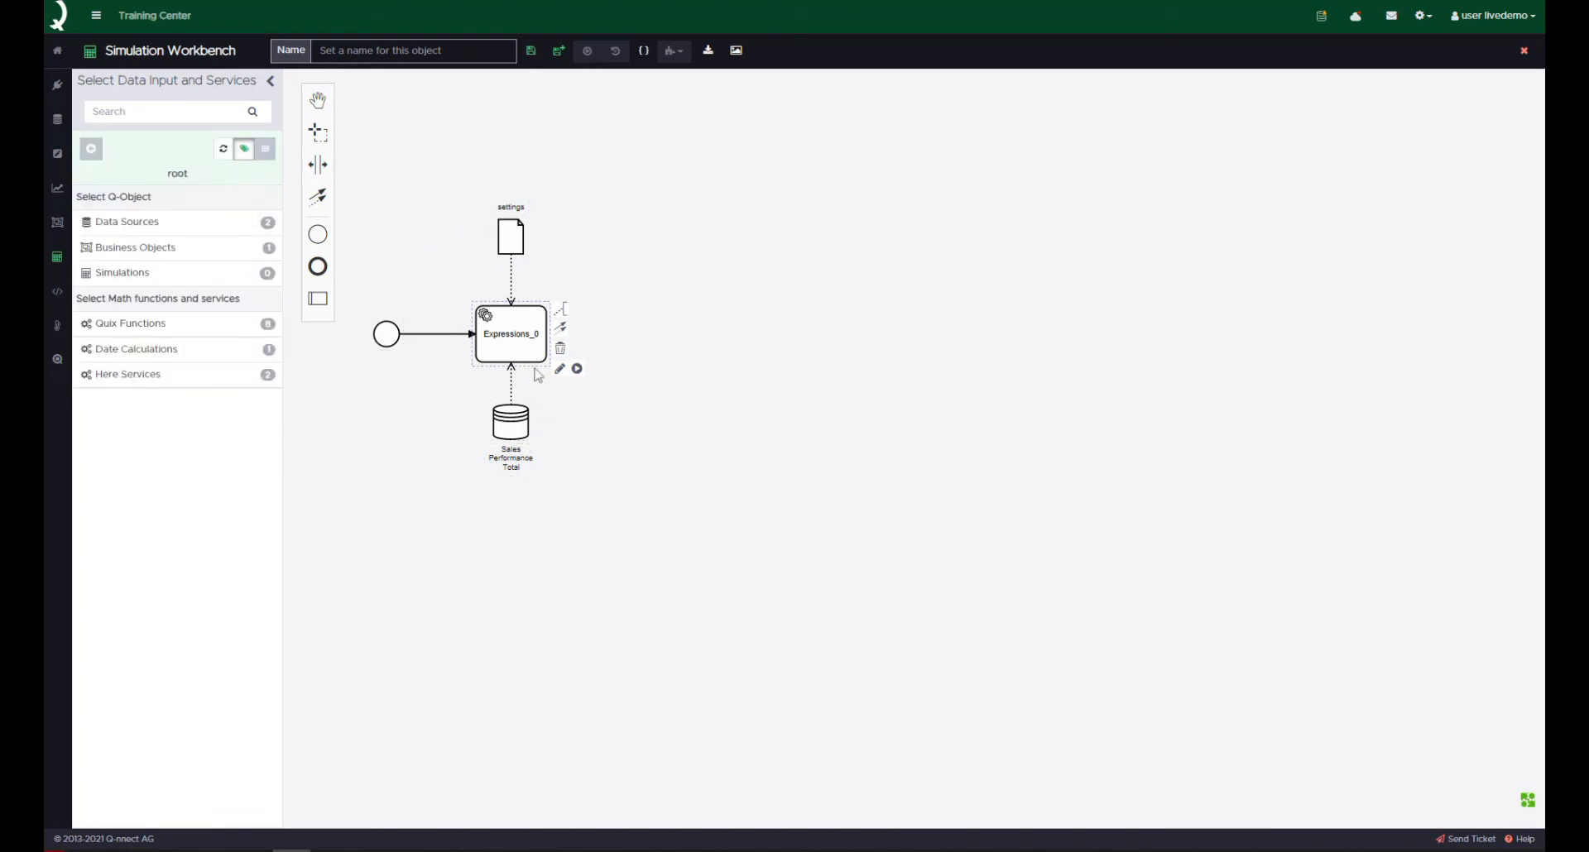
# - Create a new Quix script in the settings of the Expressions function and look through the available columns and functions
pyautogui.click(509, 244)
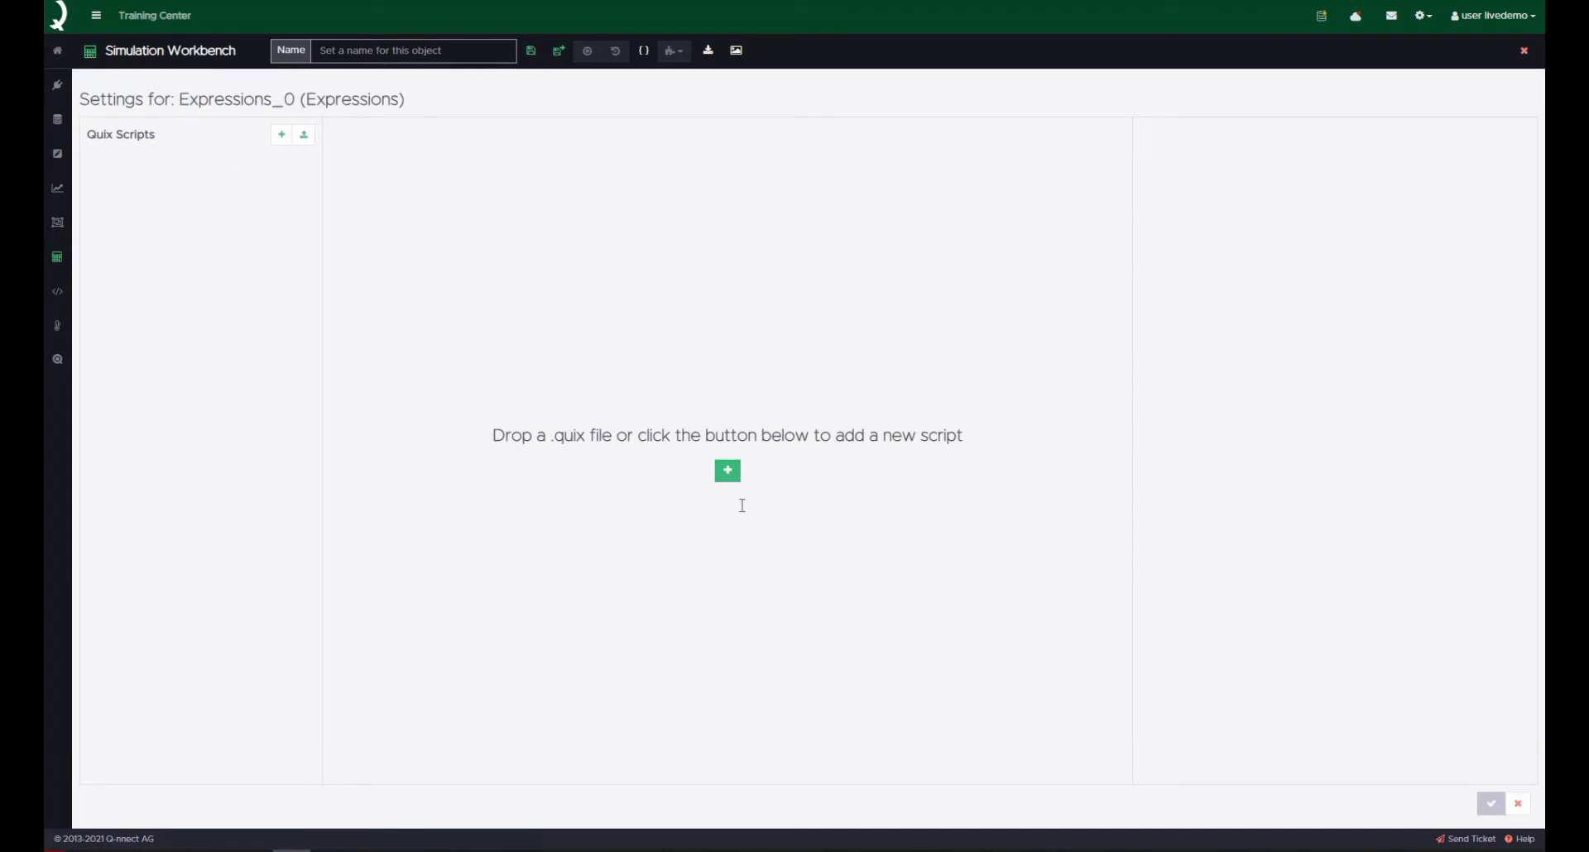
pyautogui.click(281, 135)
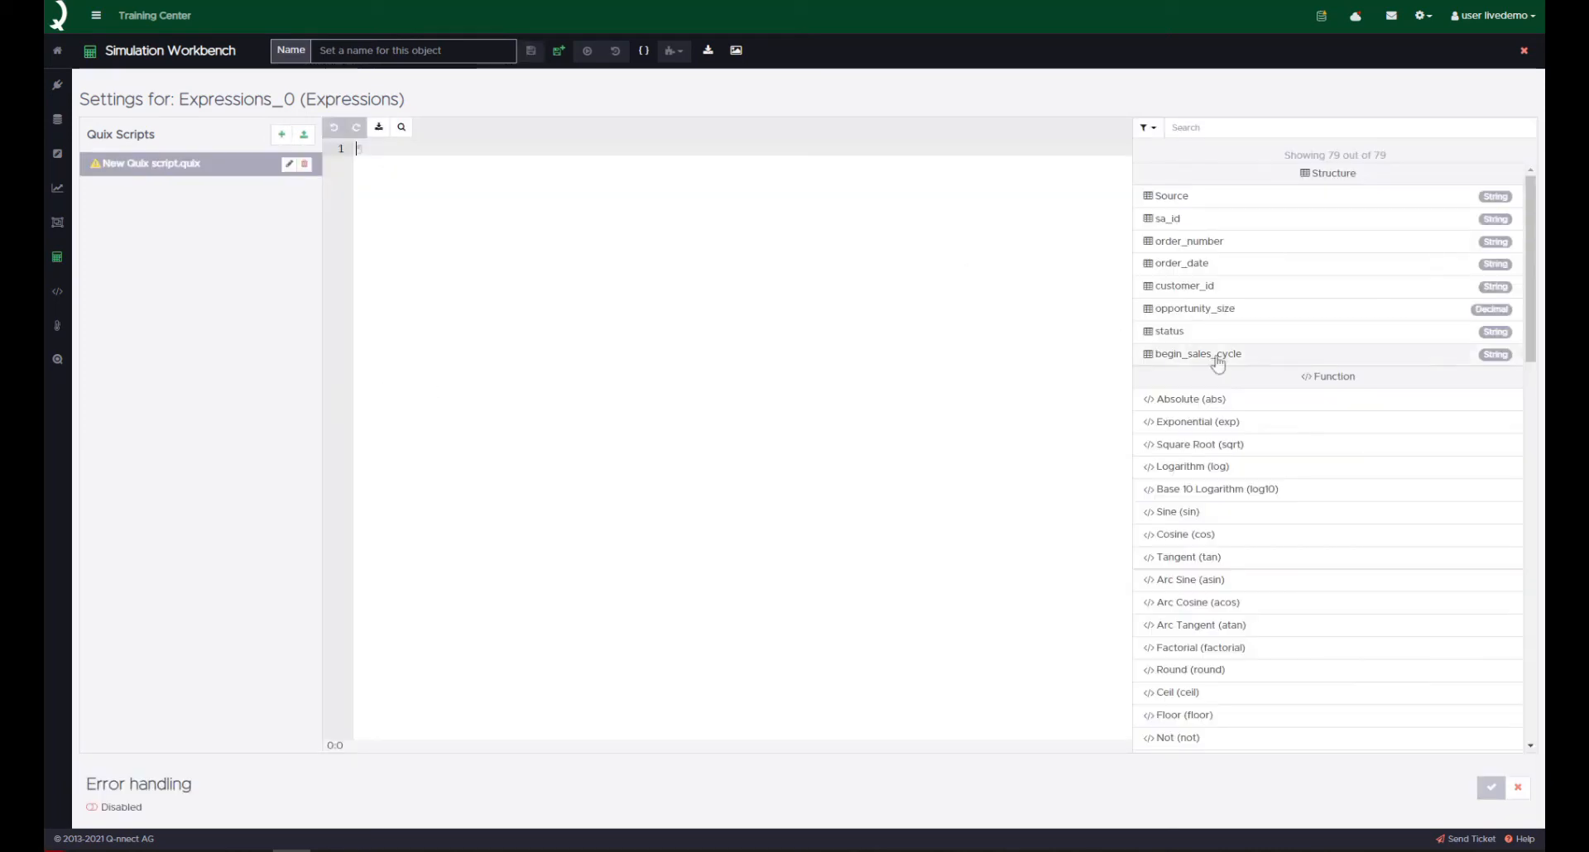
pyautogui.scroll(-5, 1268, 410)
pyautogui.scroll(-4, 1268, 408)
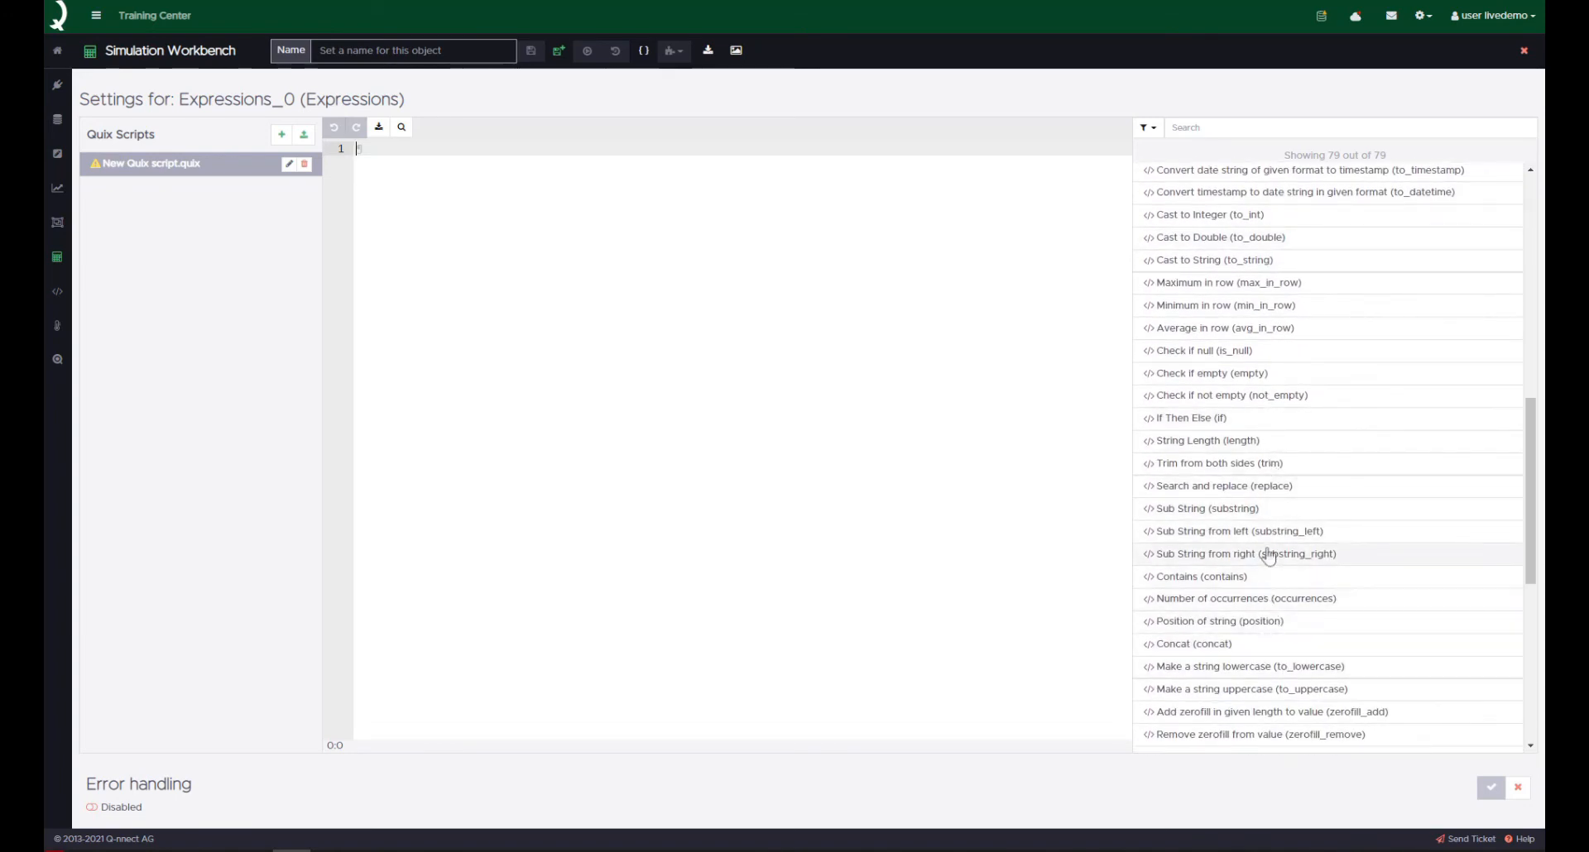
pyautogui.scroll(-3, 1273, 531)
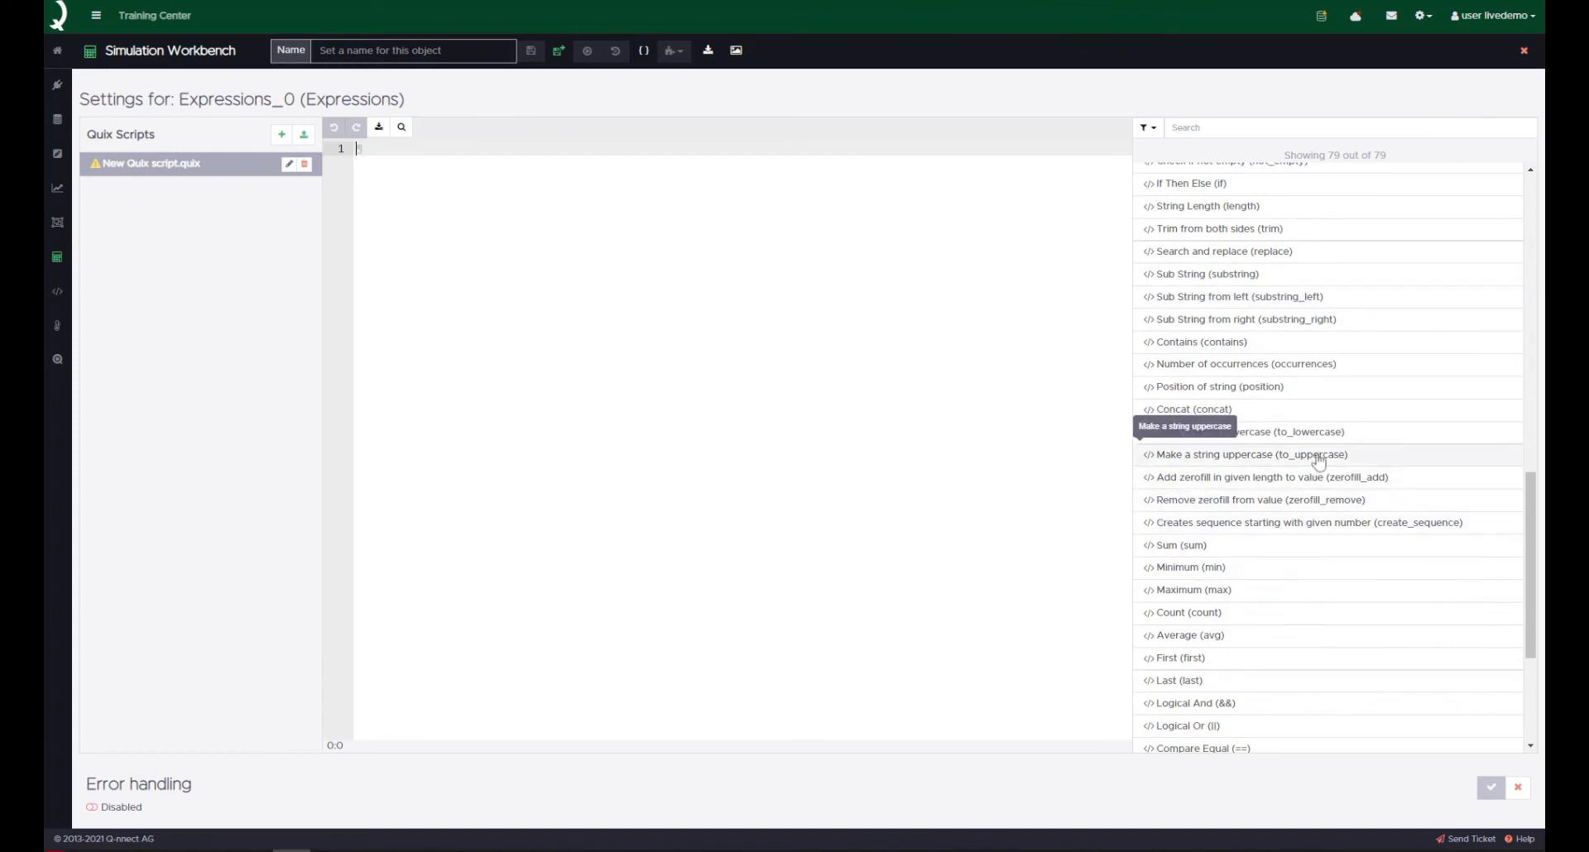
pyautogui.scroll(10, 1318, 464)
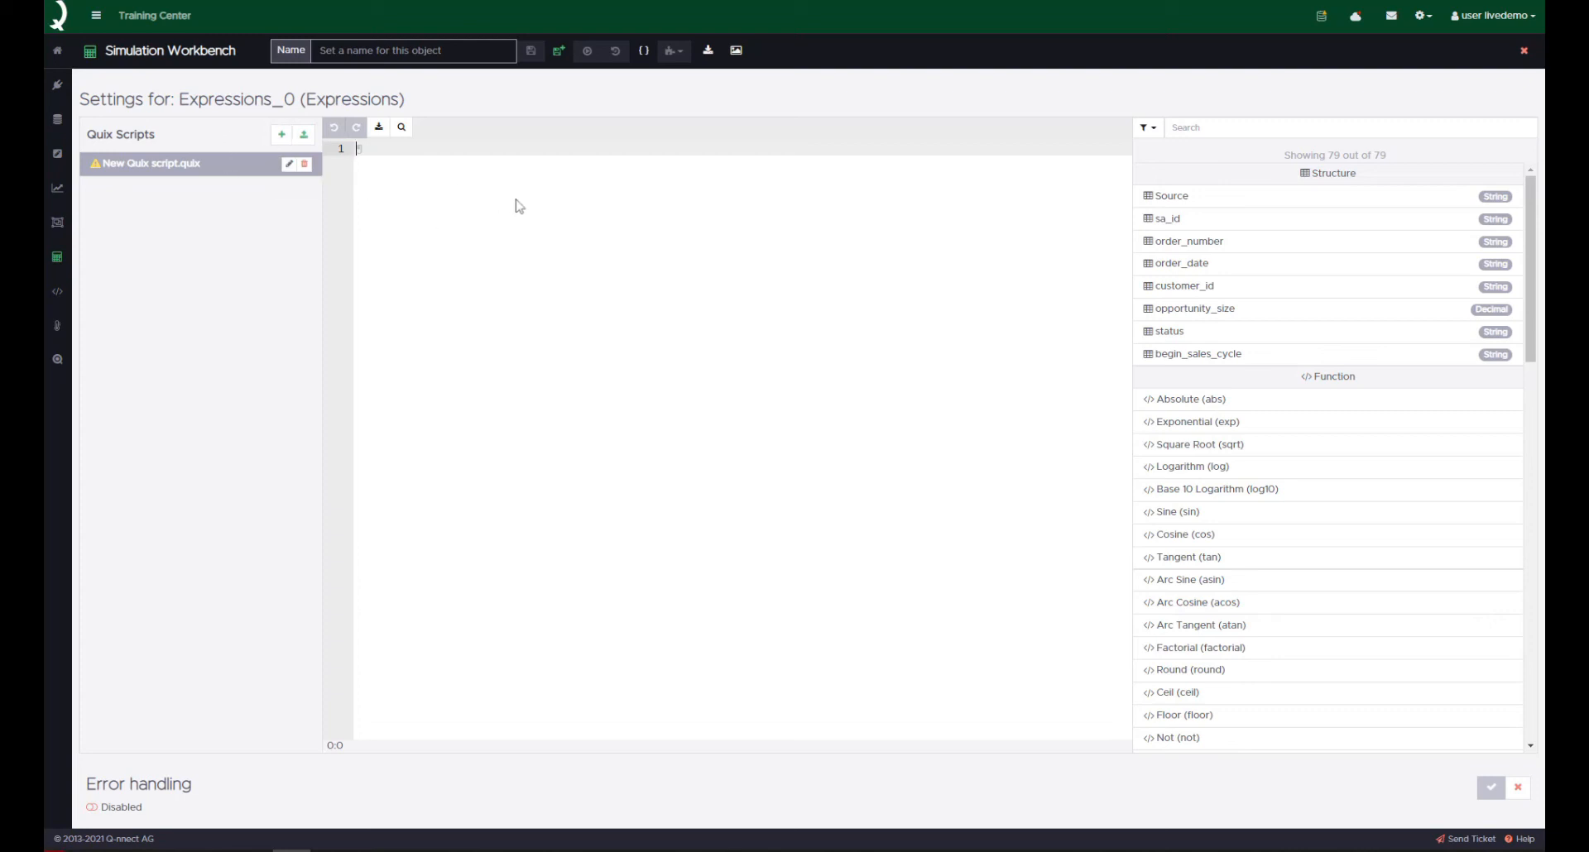
# - Rename the new Quix script to Begin Sales Cycle Timestamp
pyautogui.click(288, 163)
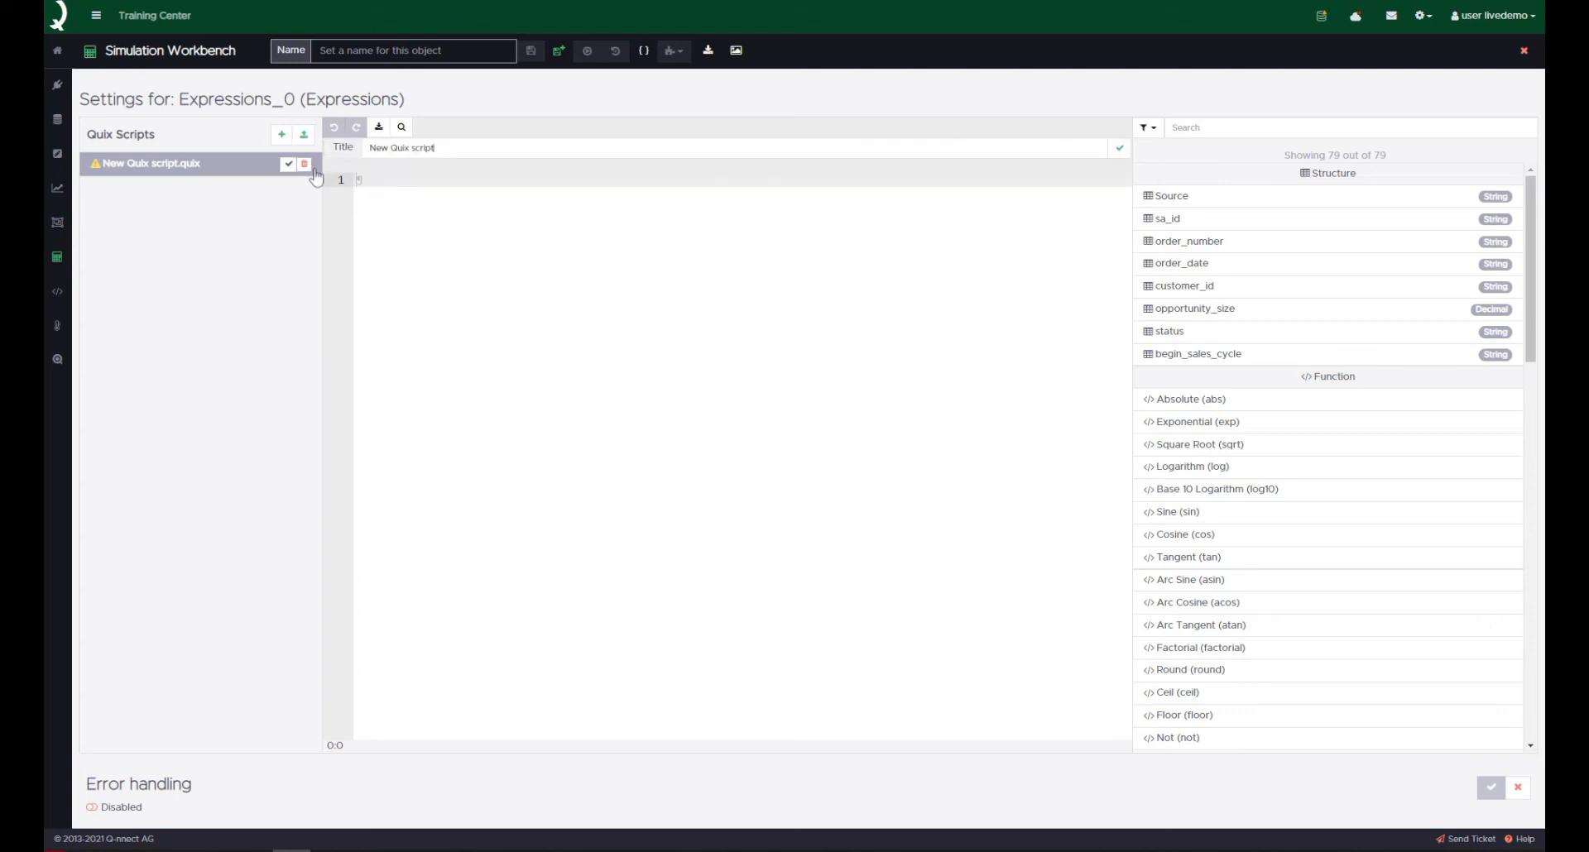
pyautogui.write('Be')
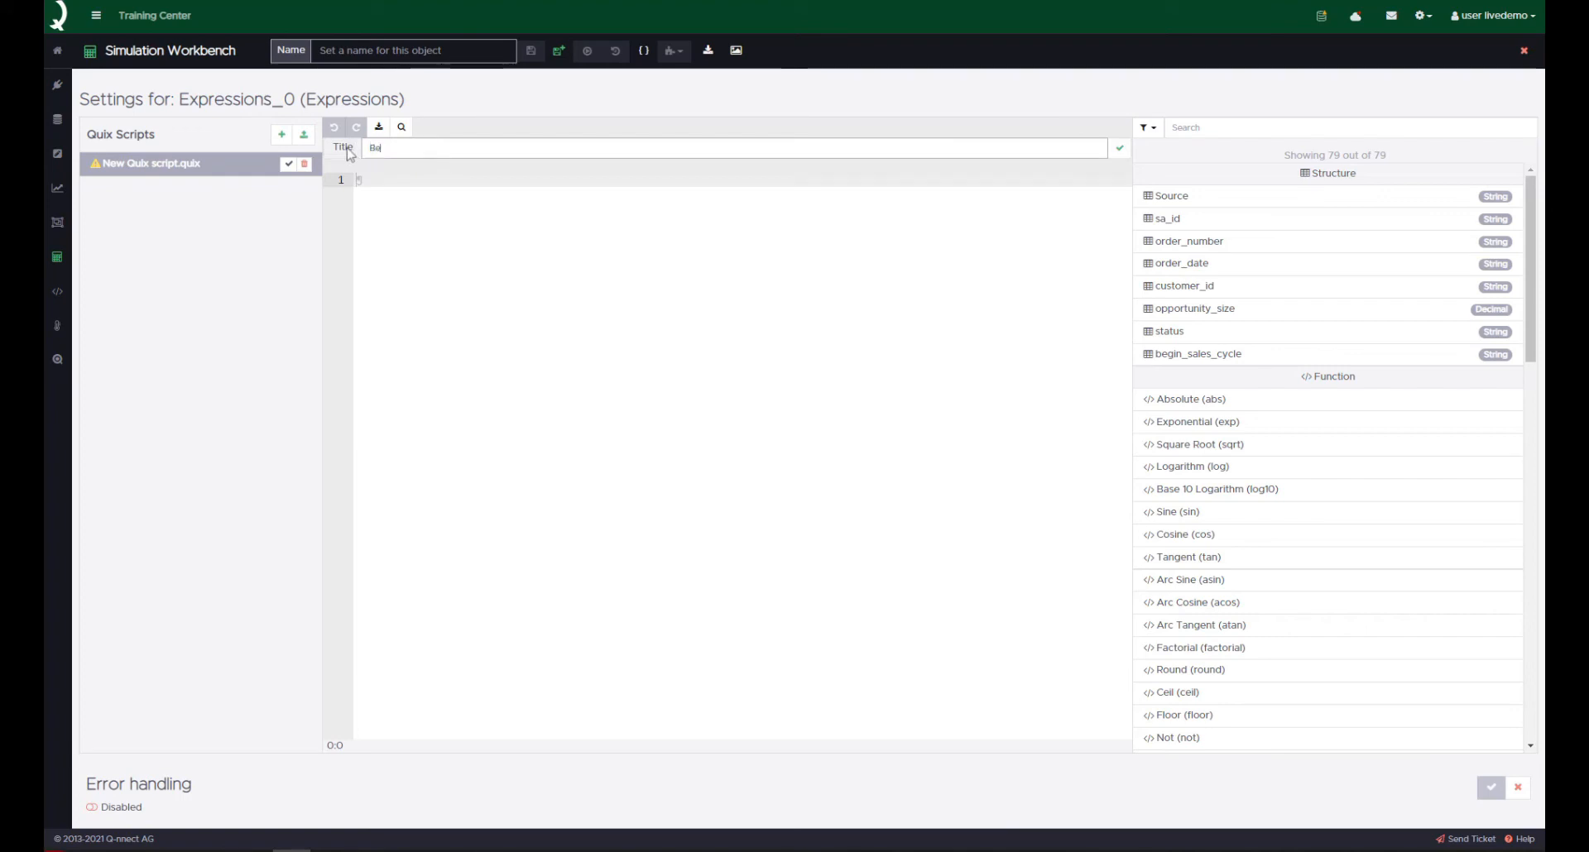
pyautogui.write('gin Sales Cycl')
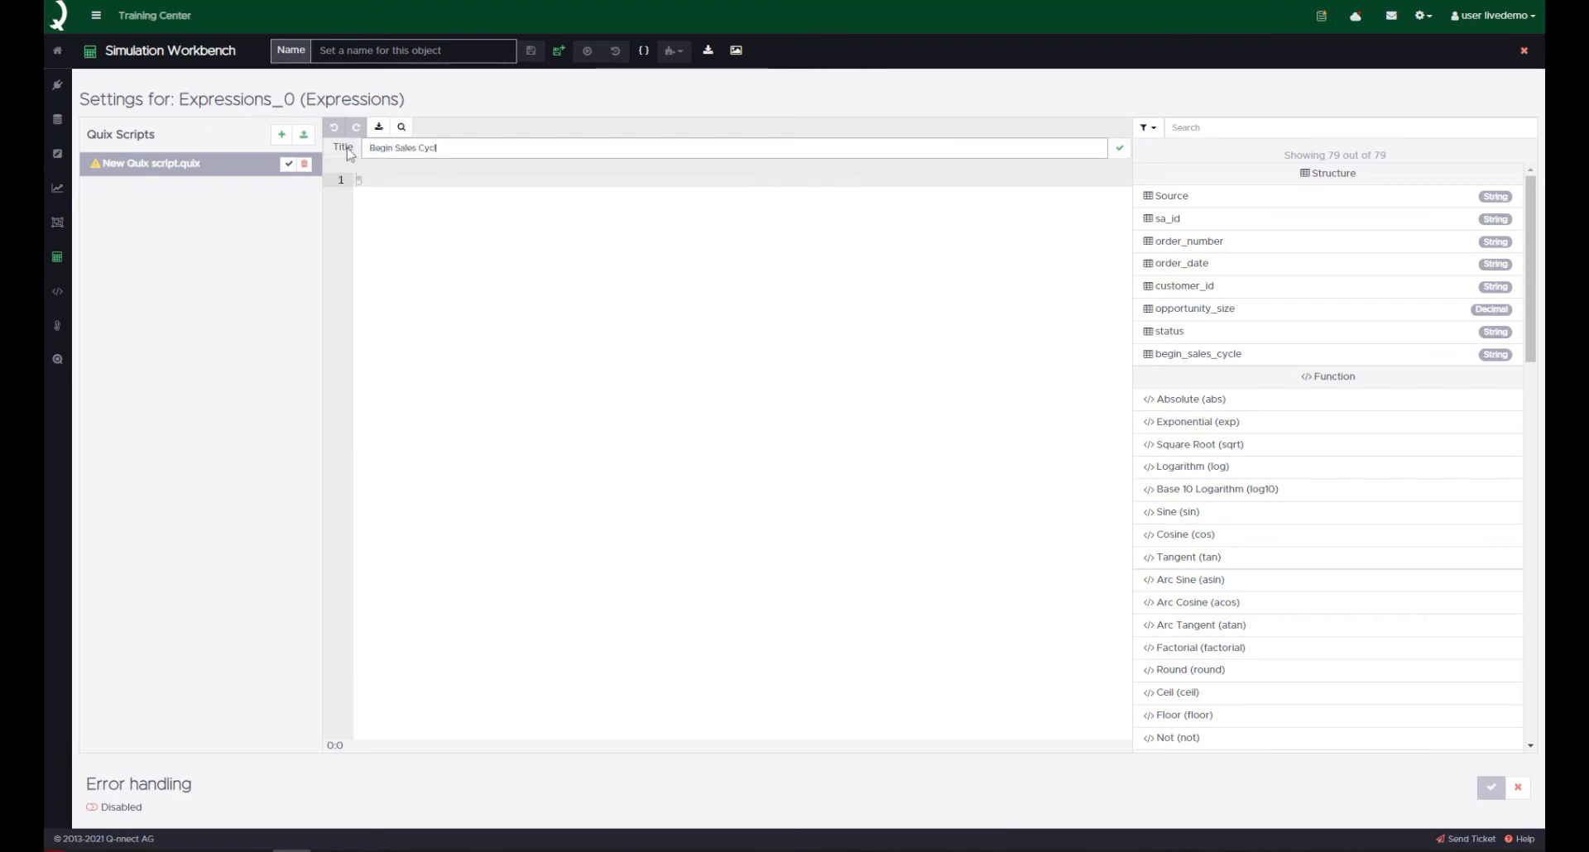
pyautogui.write('e Timestamp')
pyautogui.click(1119, 147)
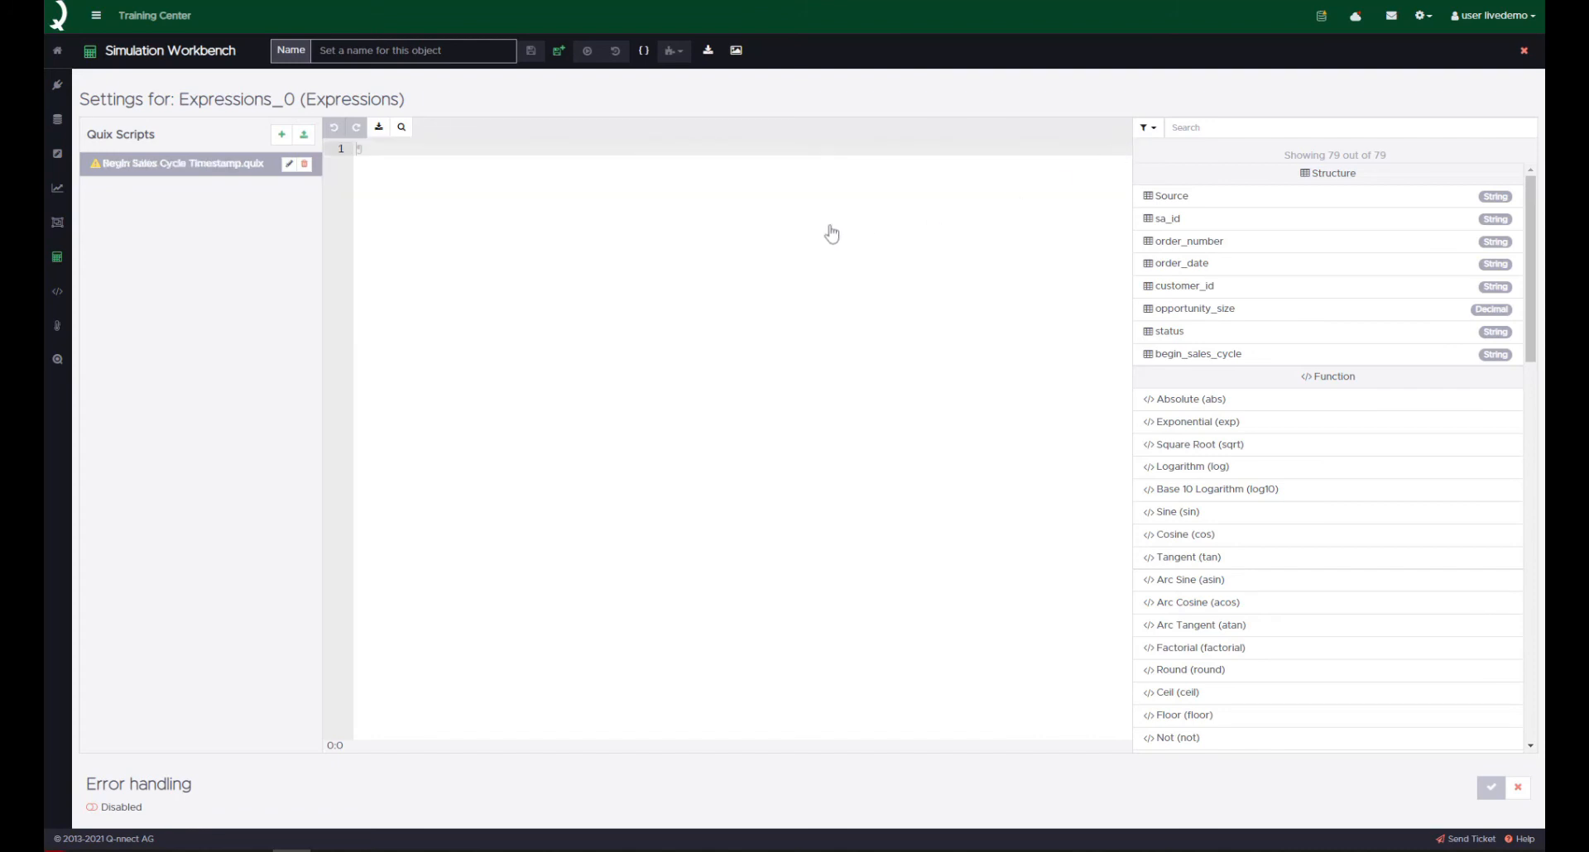
# - Add a second Quix script to the Expressions settings and name it Order Date Timestamp
pyautogui.click(679, 249)
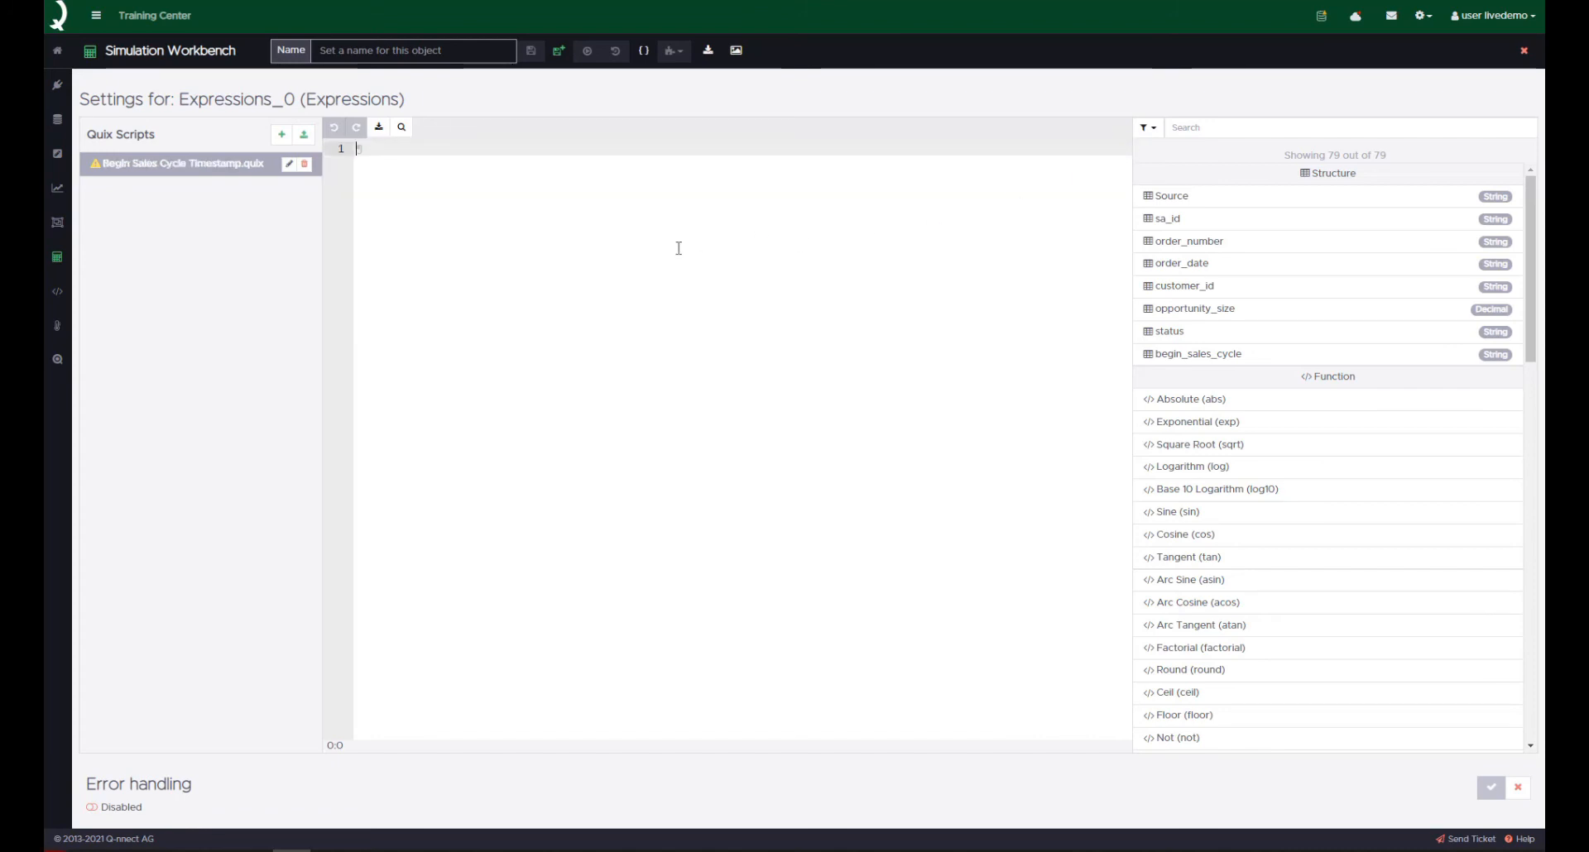
pyautogui.click(281, 134)
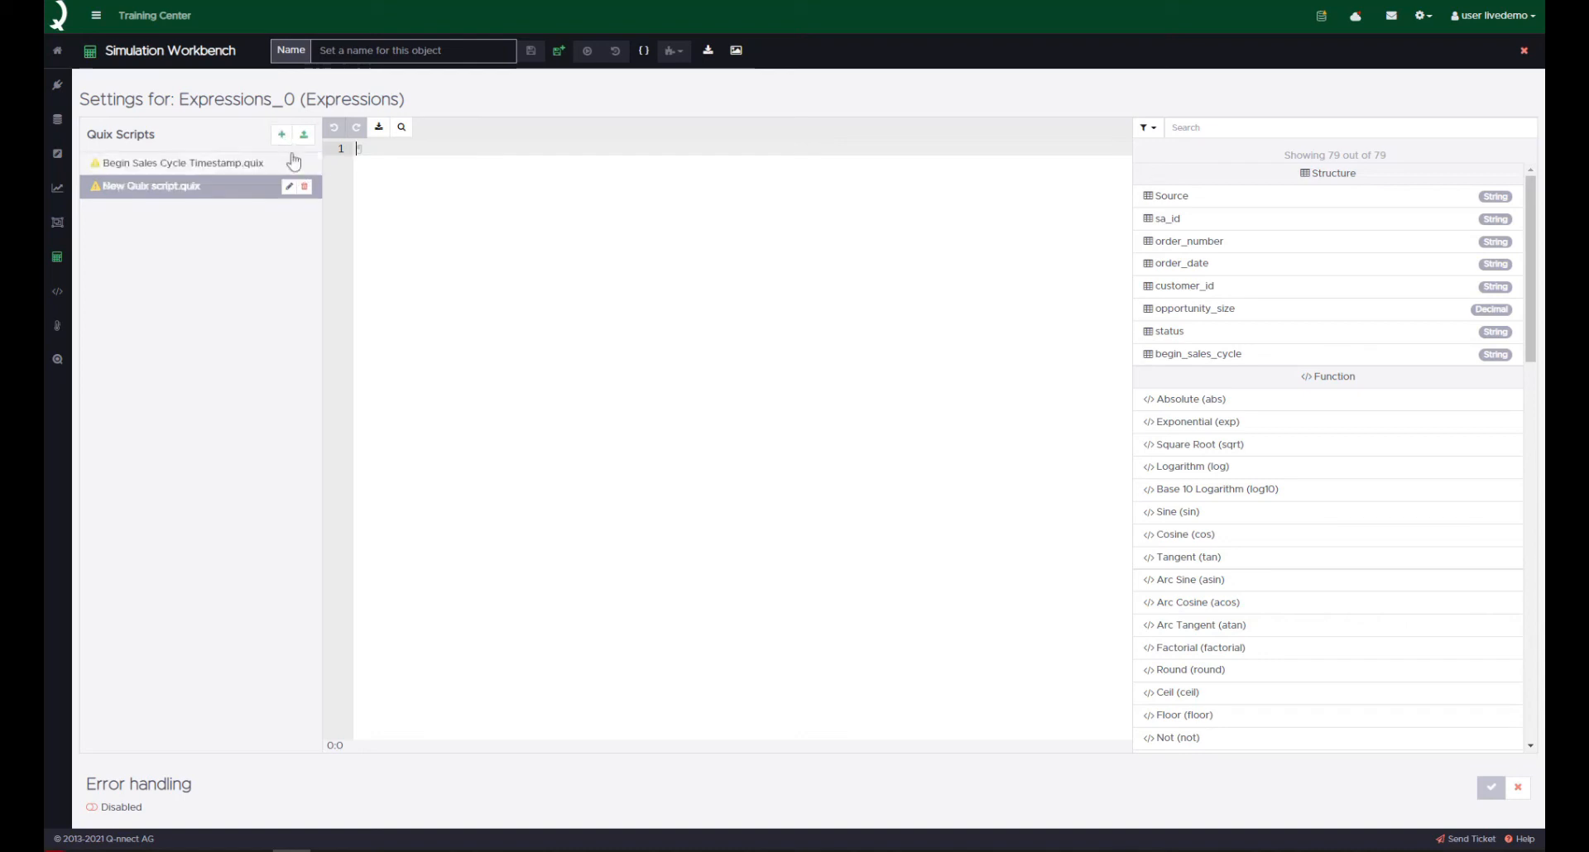
pyautogui.click(287, 188)
pyautogui.moveTo(439, 148); pyautogui.dragTo(362, 153)
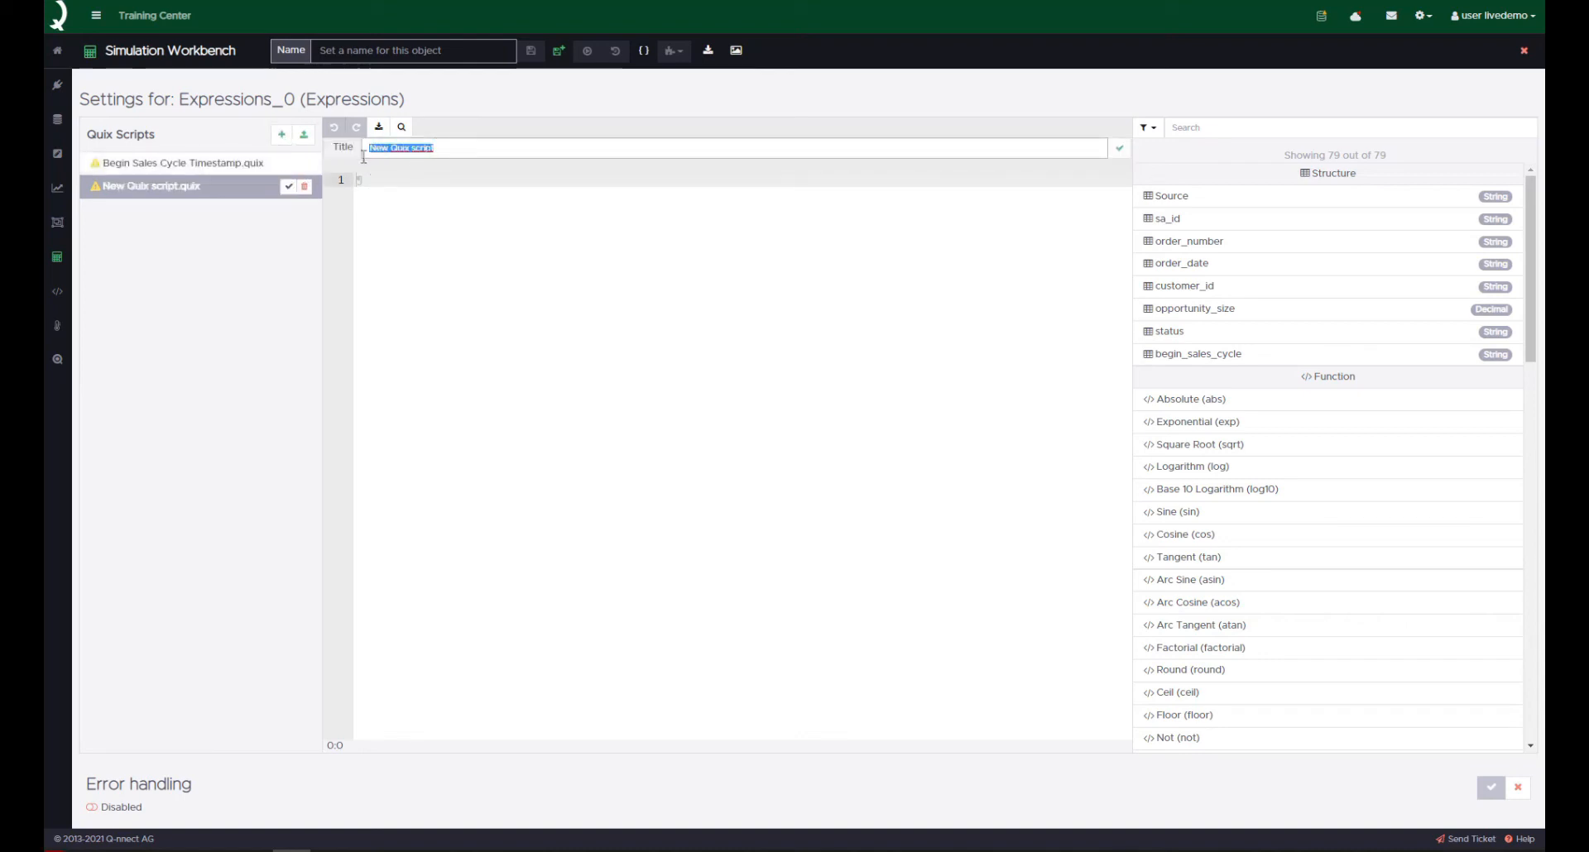
pyautogui.write('Q')
pyautogui.write('rder Date Ti')
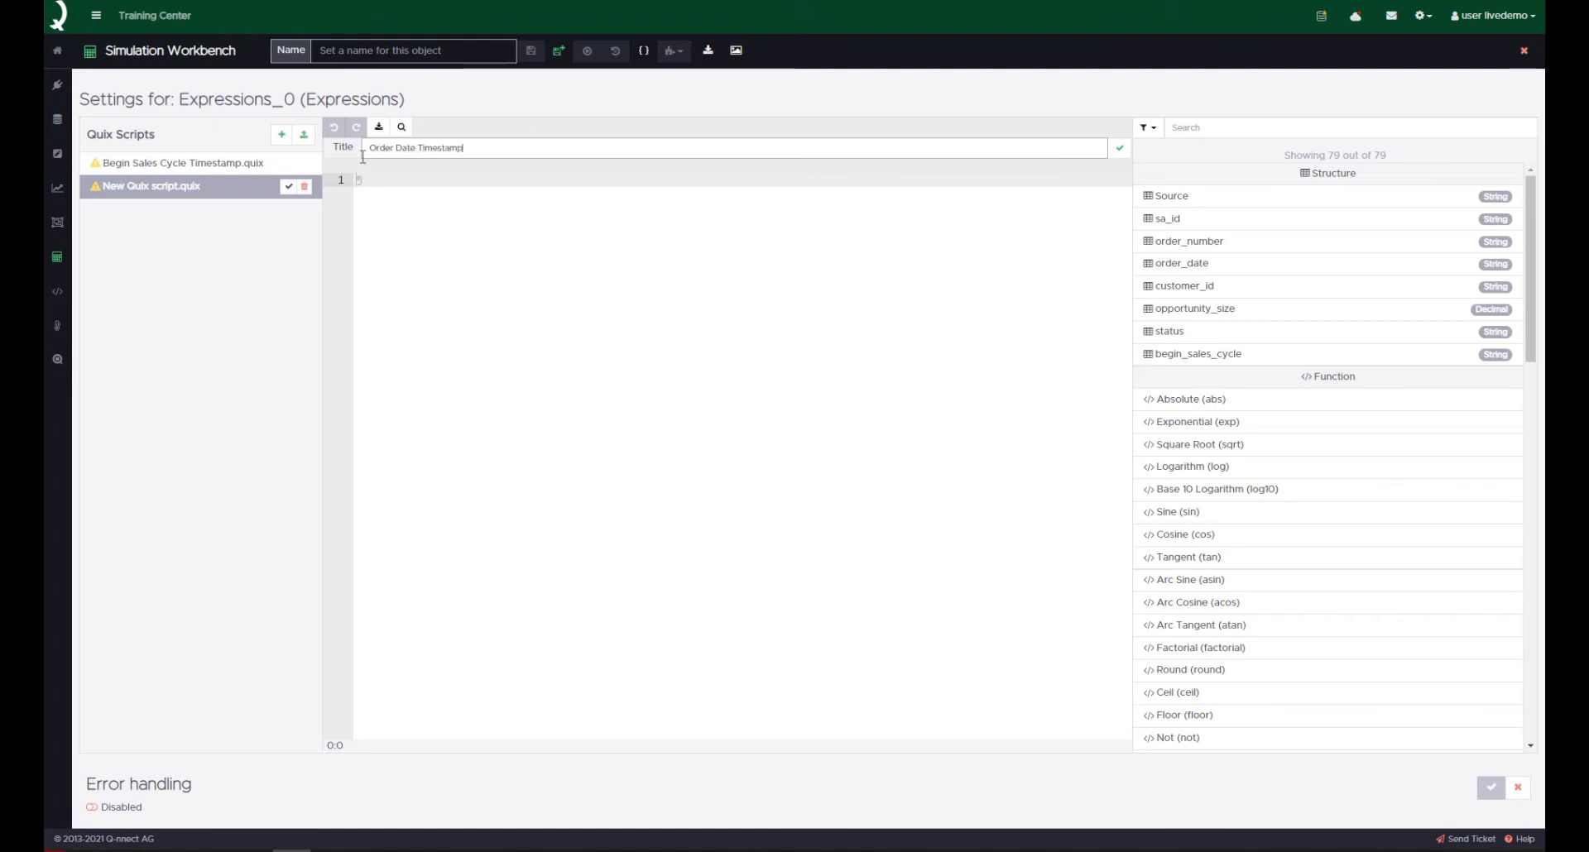
pyautogui.write('mestamp')
pyautogui.click(1120, 147)
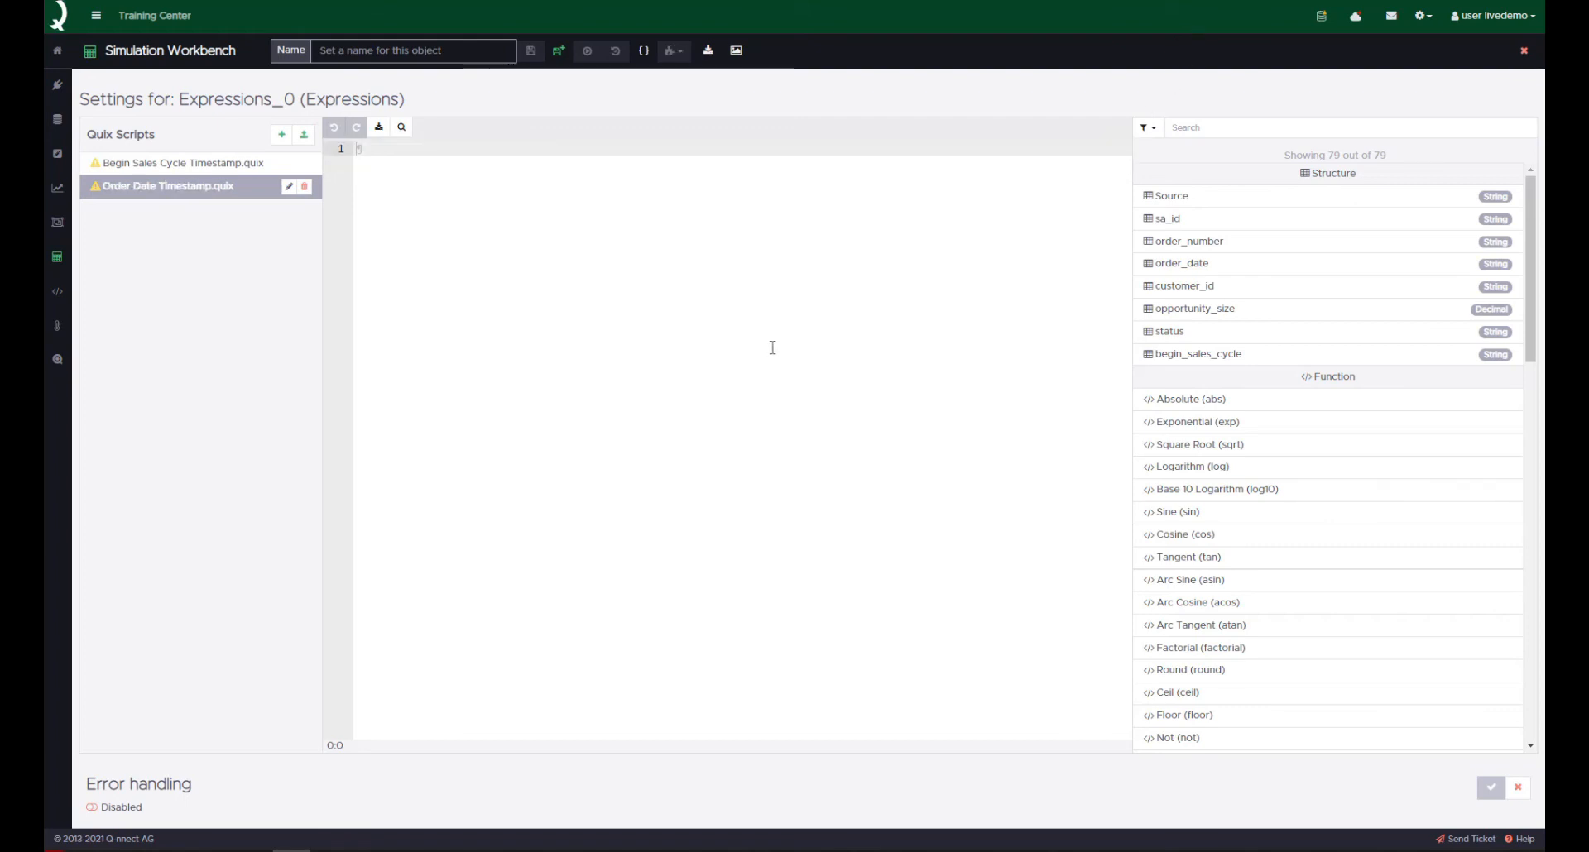
# - Start the Begin Sales Cycle Timestamp script's expression with the to_timestamp function and the begin_sales_cycle field as its first argument
pyautogui.click(216, 165)
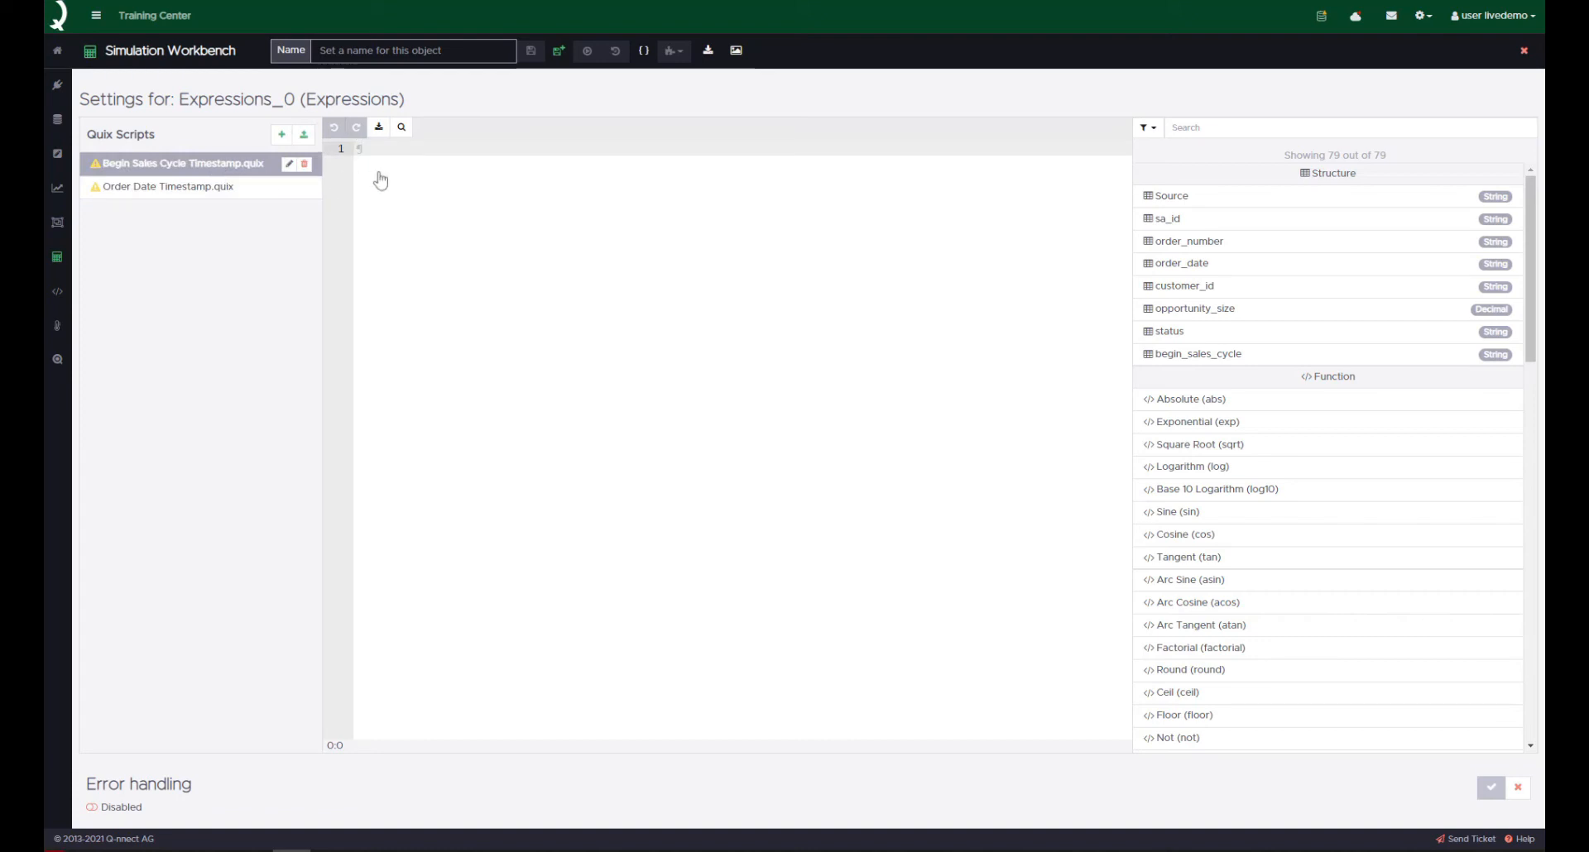
pyautogui.click(1195, 129)
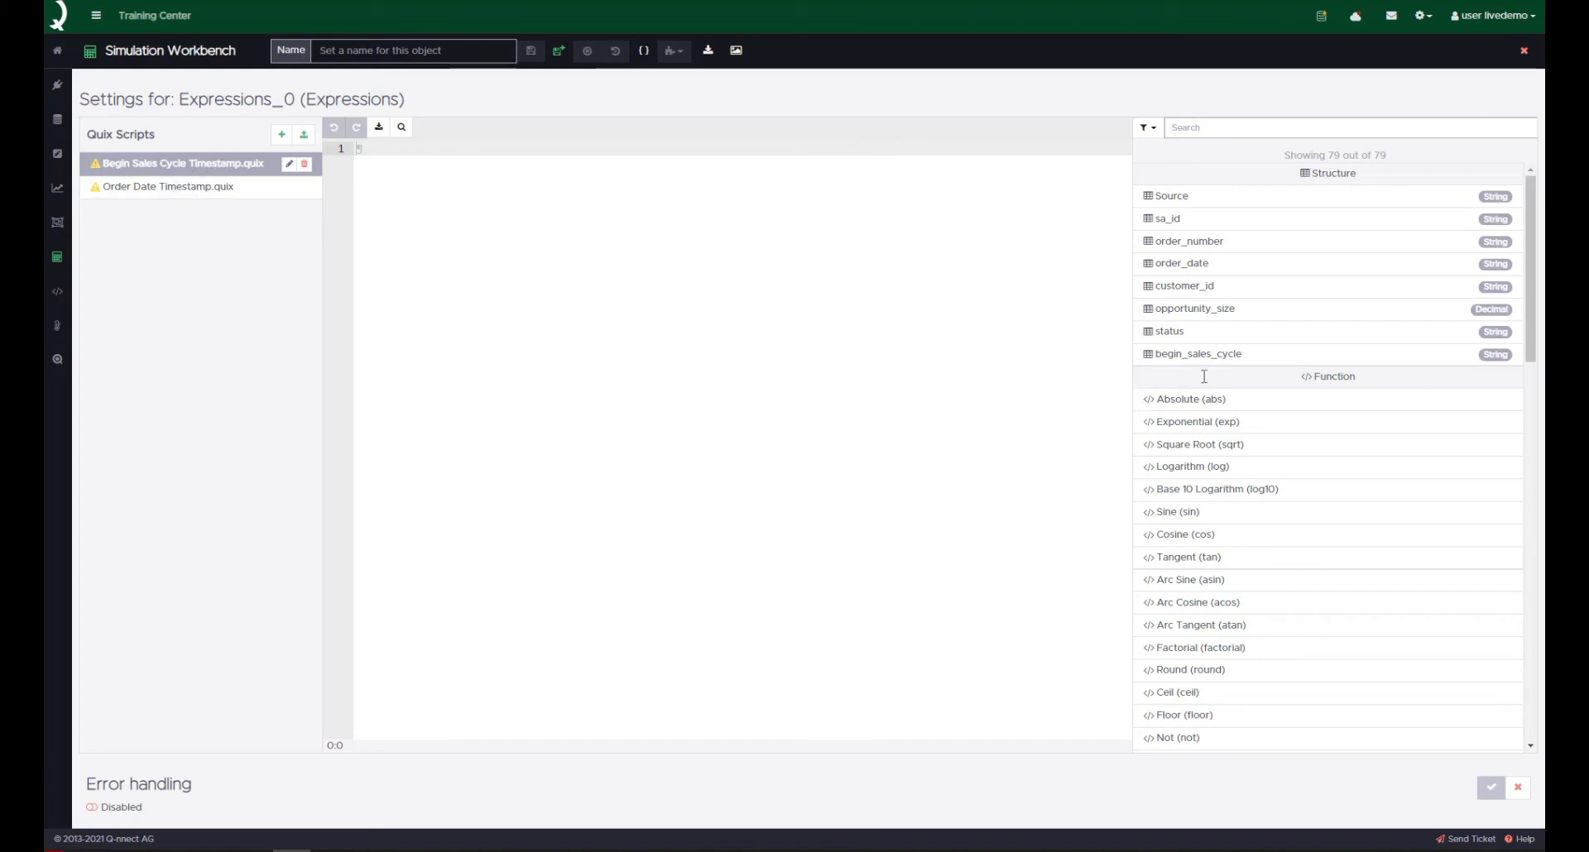
pyautogui.click(666, 316)
pyautogui.write('to')
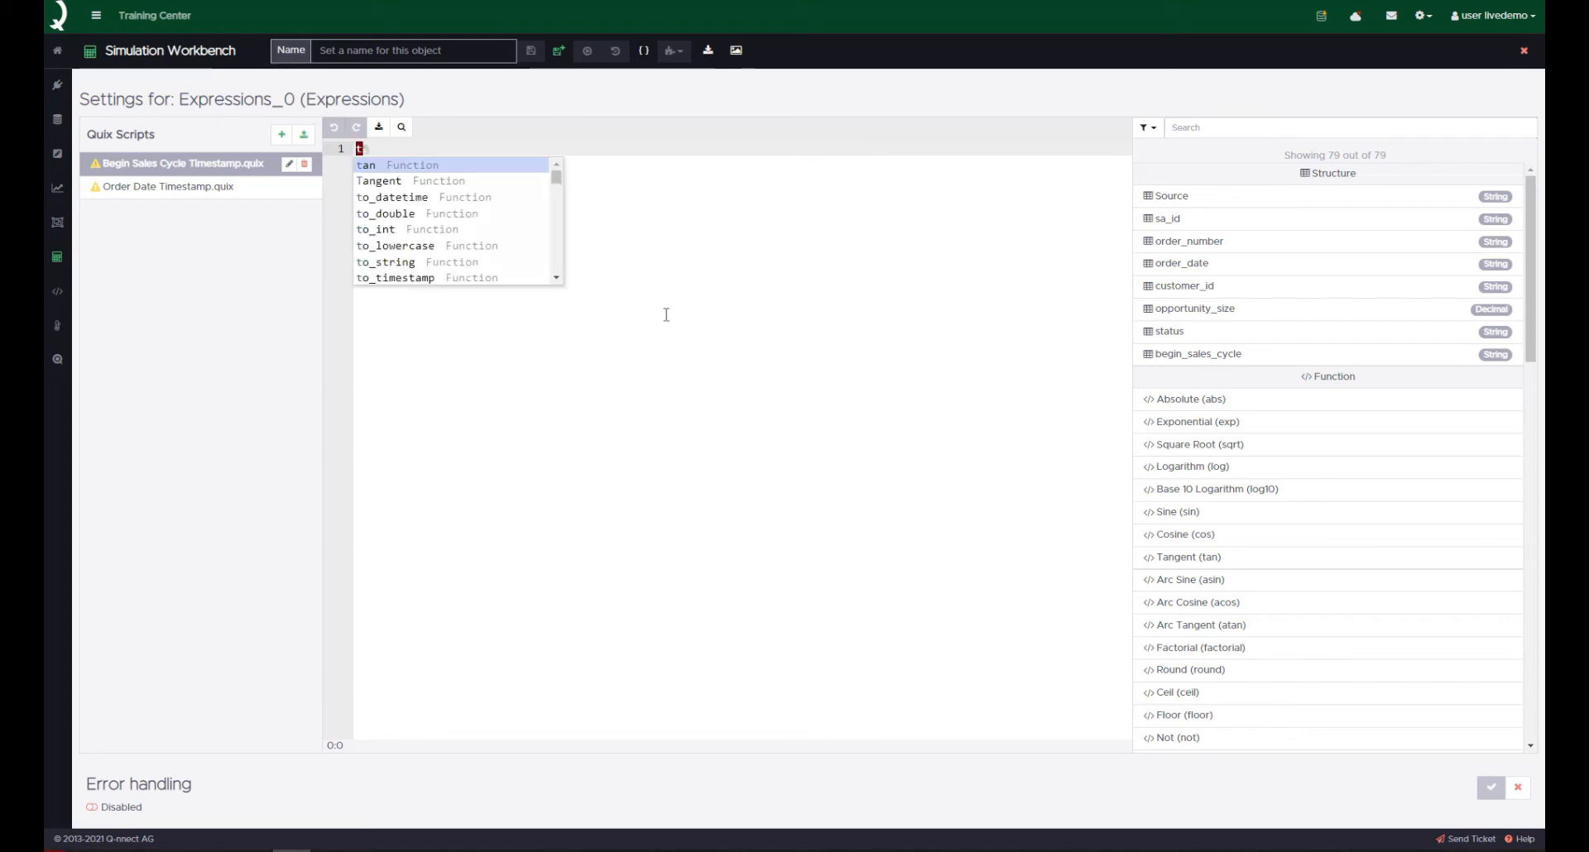
pyautogui.press('Down')
pyautogui.press('Down')
pyautogui.press('Down')
pyautogui.press('Down')
pyautogui.press('Down')
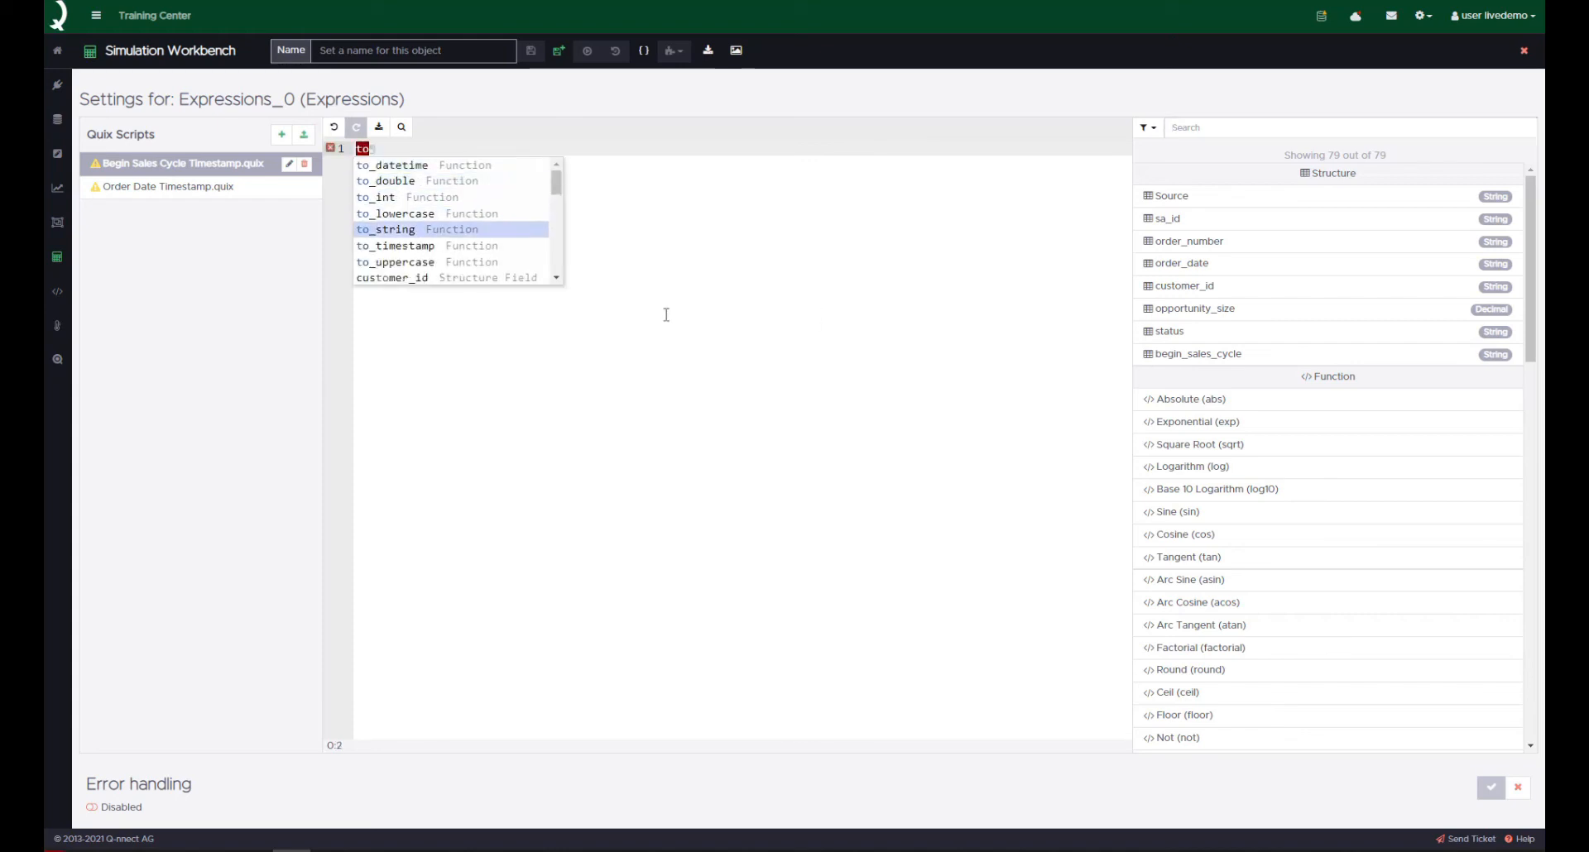
pyautogui.press('Return')
pyautogui.write('begin')
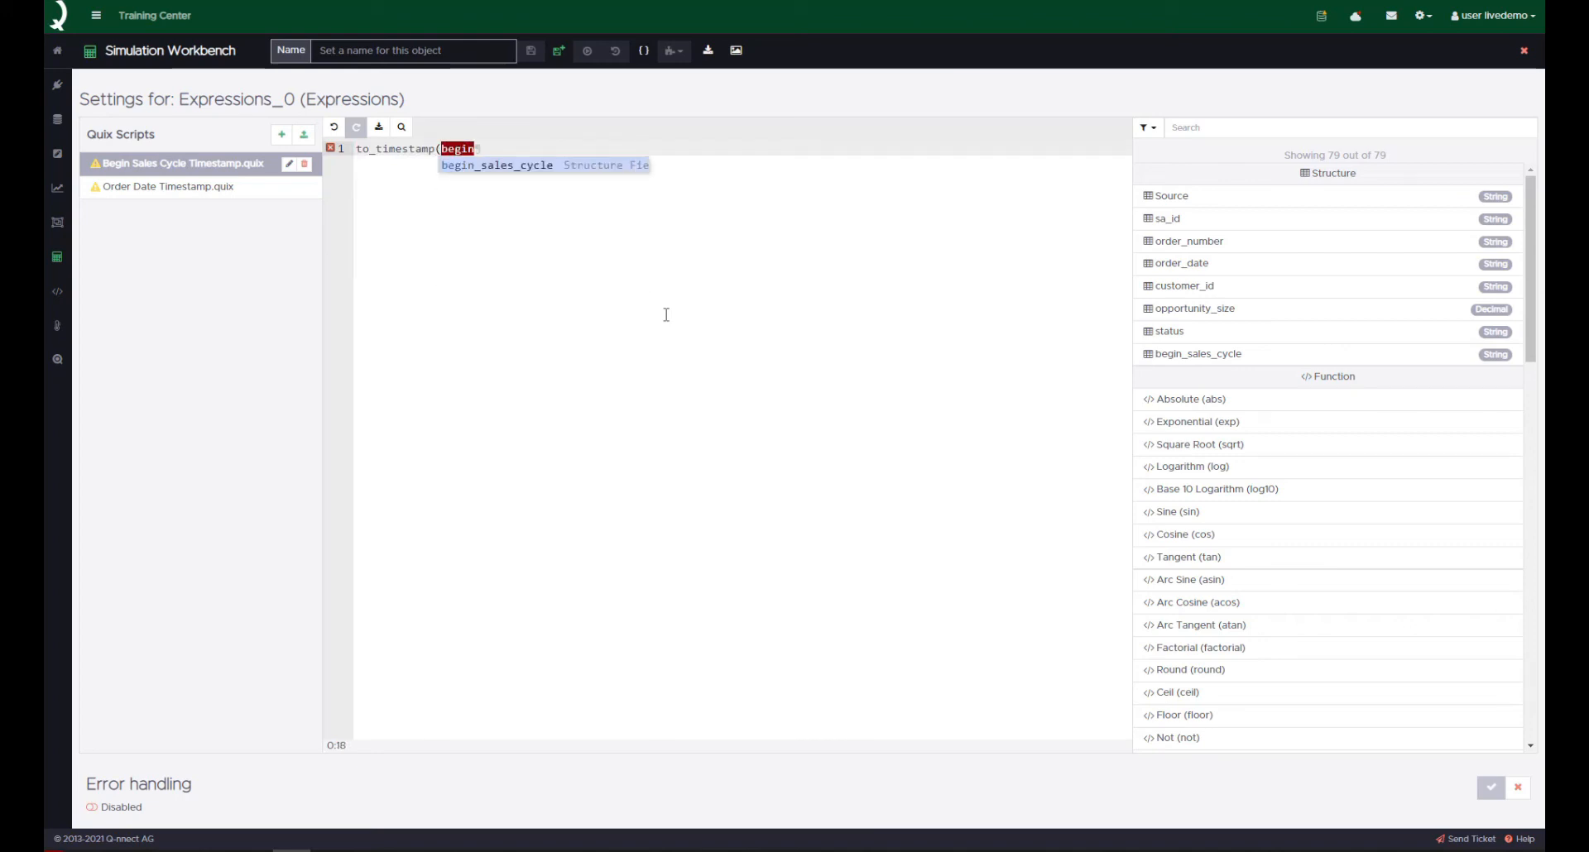
pyautogui.press('Return')
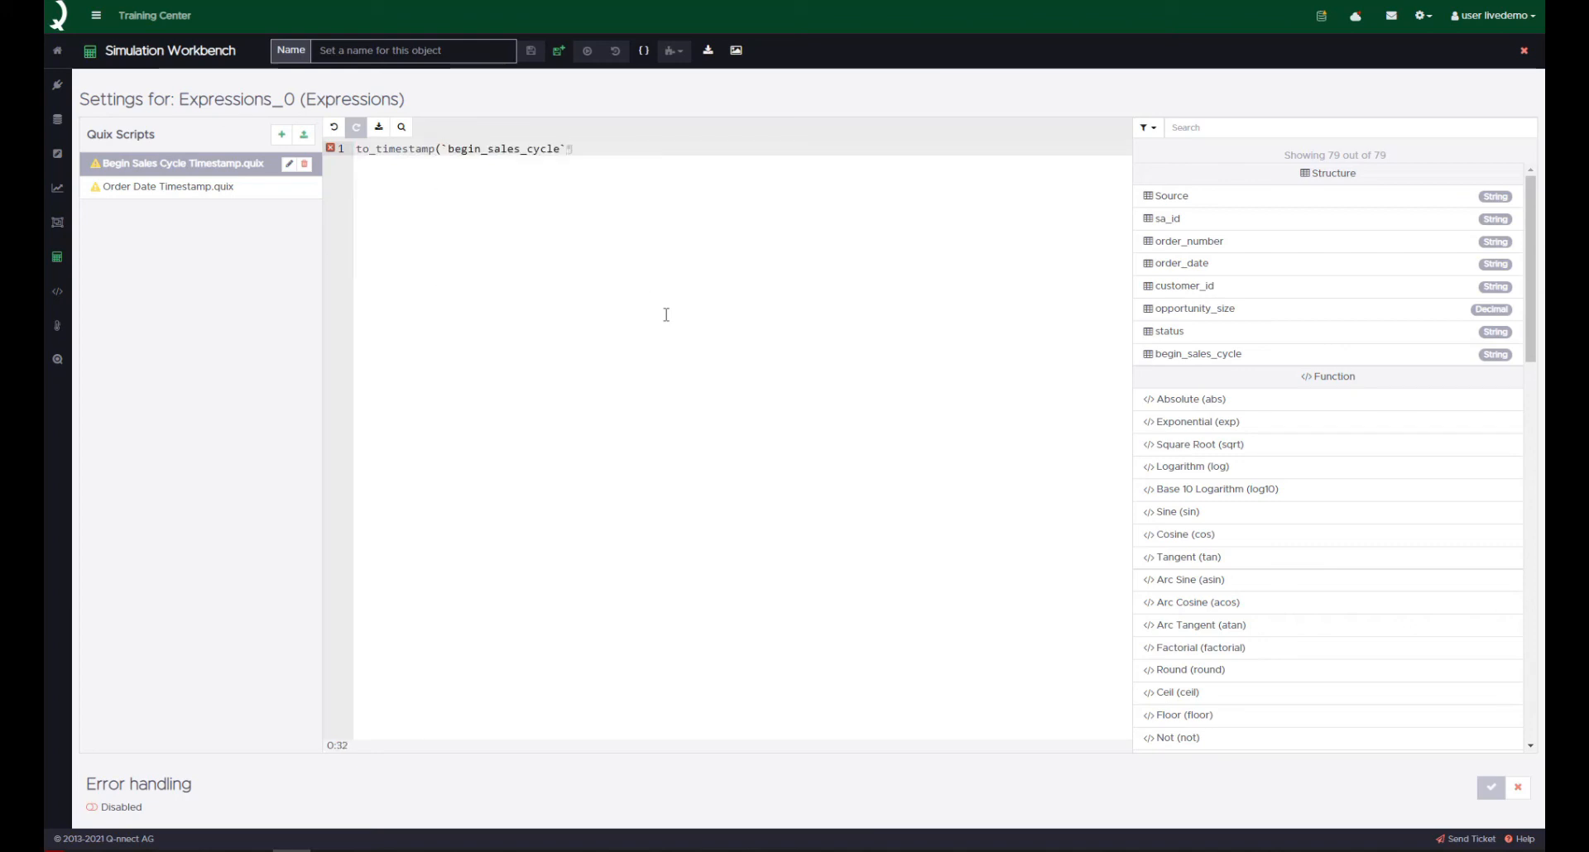
# - Copy the partial to_timestamp expression, clear it from the script and discard the changes to the Expressions settings
pyautogui.moveTo(400, 148)
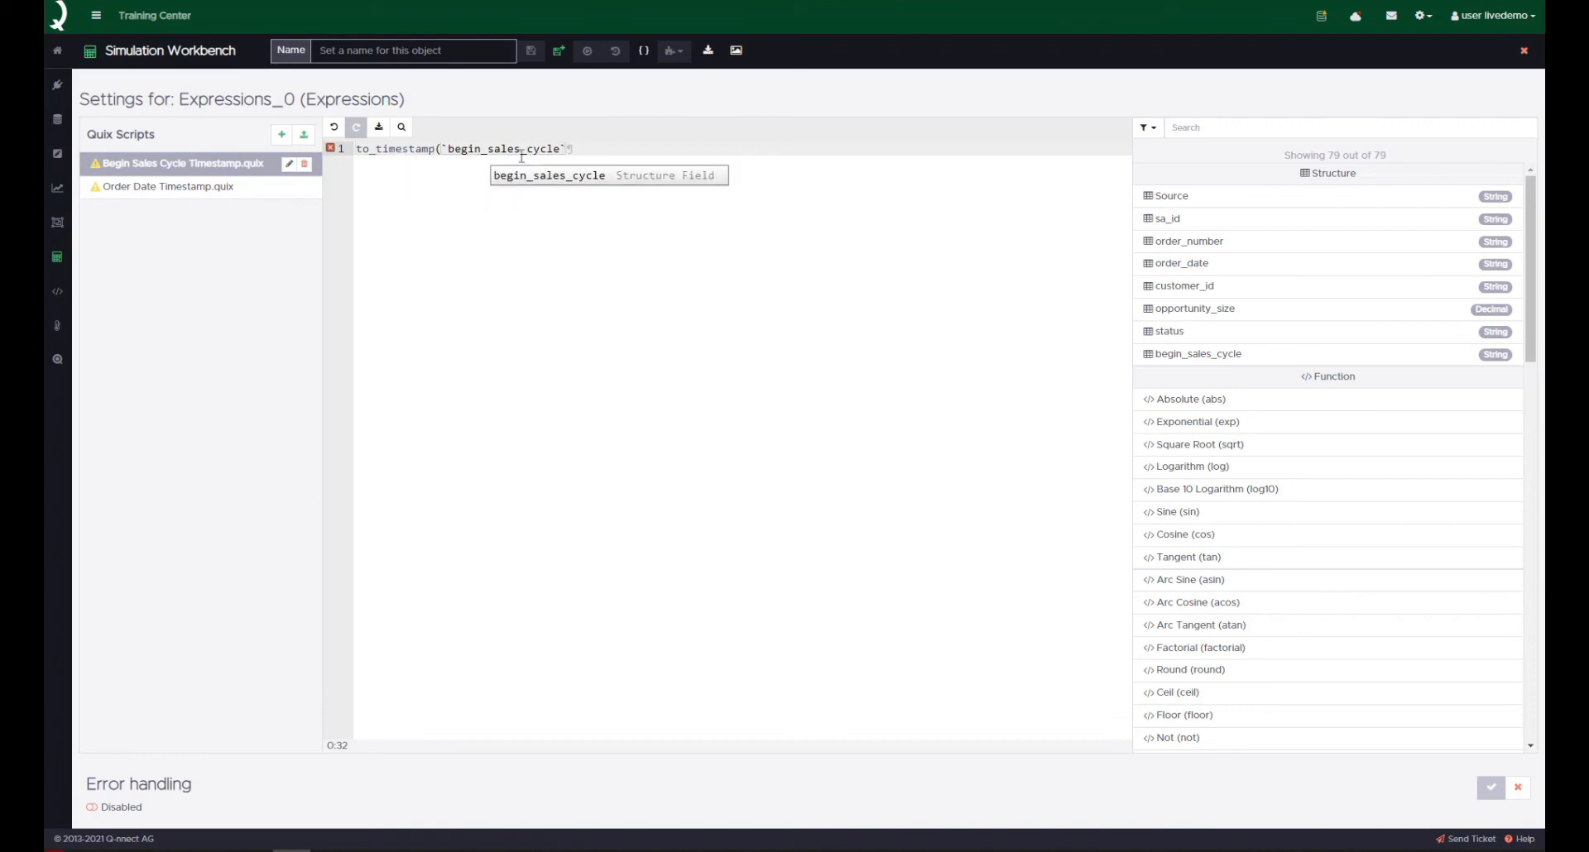
pyautogui.moveTo(527, 156)
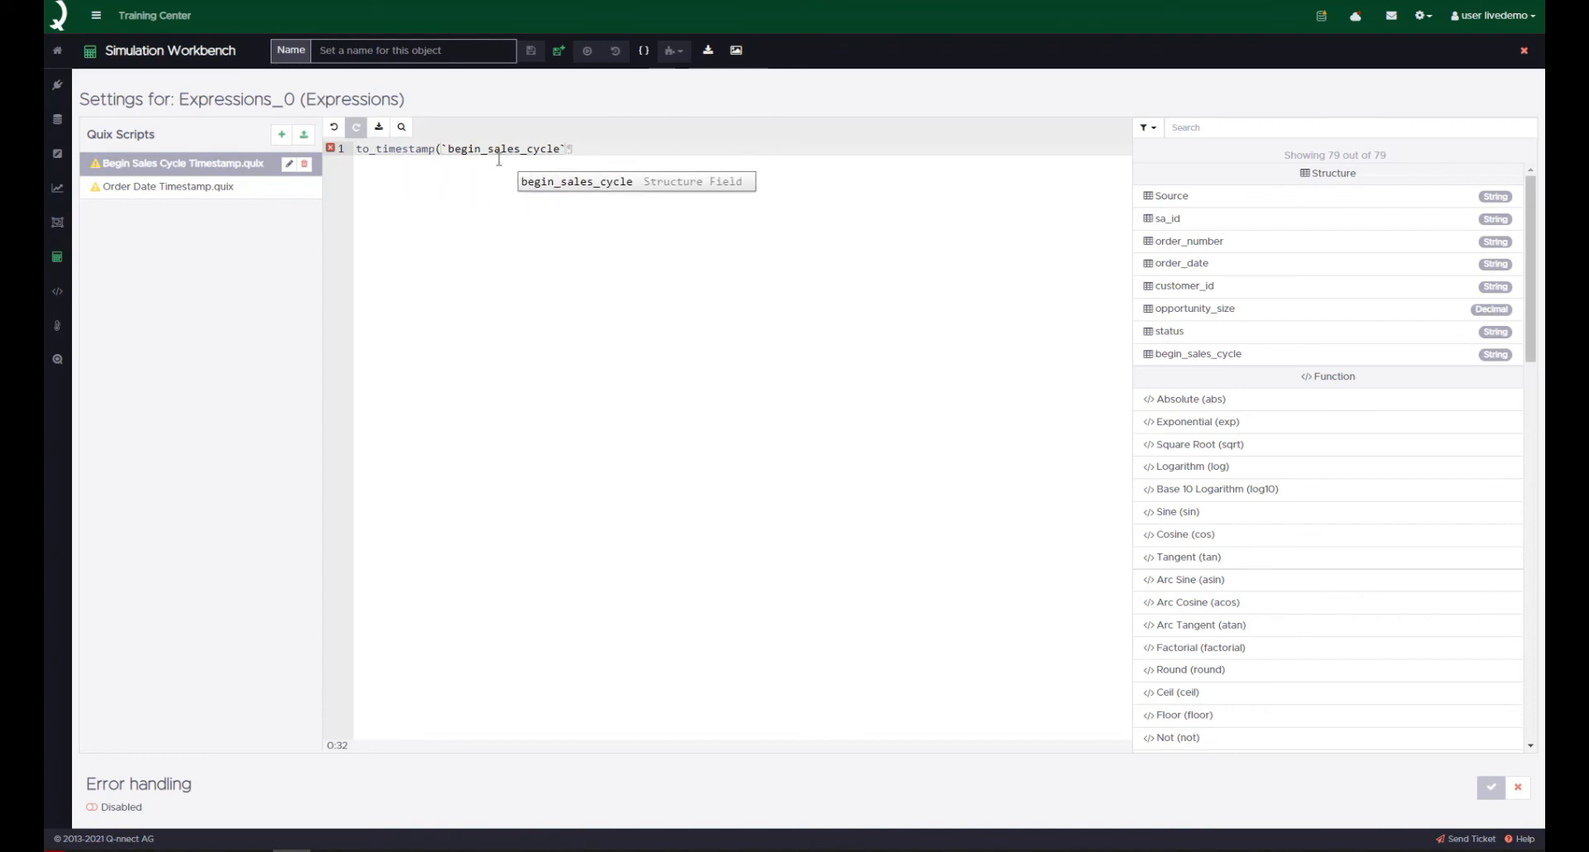
pyautogui.moveTo(359, 149); pyautogui.dragTo(571, 149)
pyautogui.hotkey('ctrl', 'c')
pyautogui.press('BackSpace')
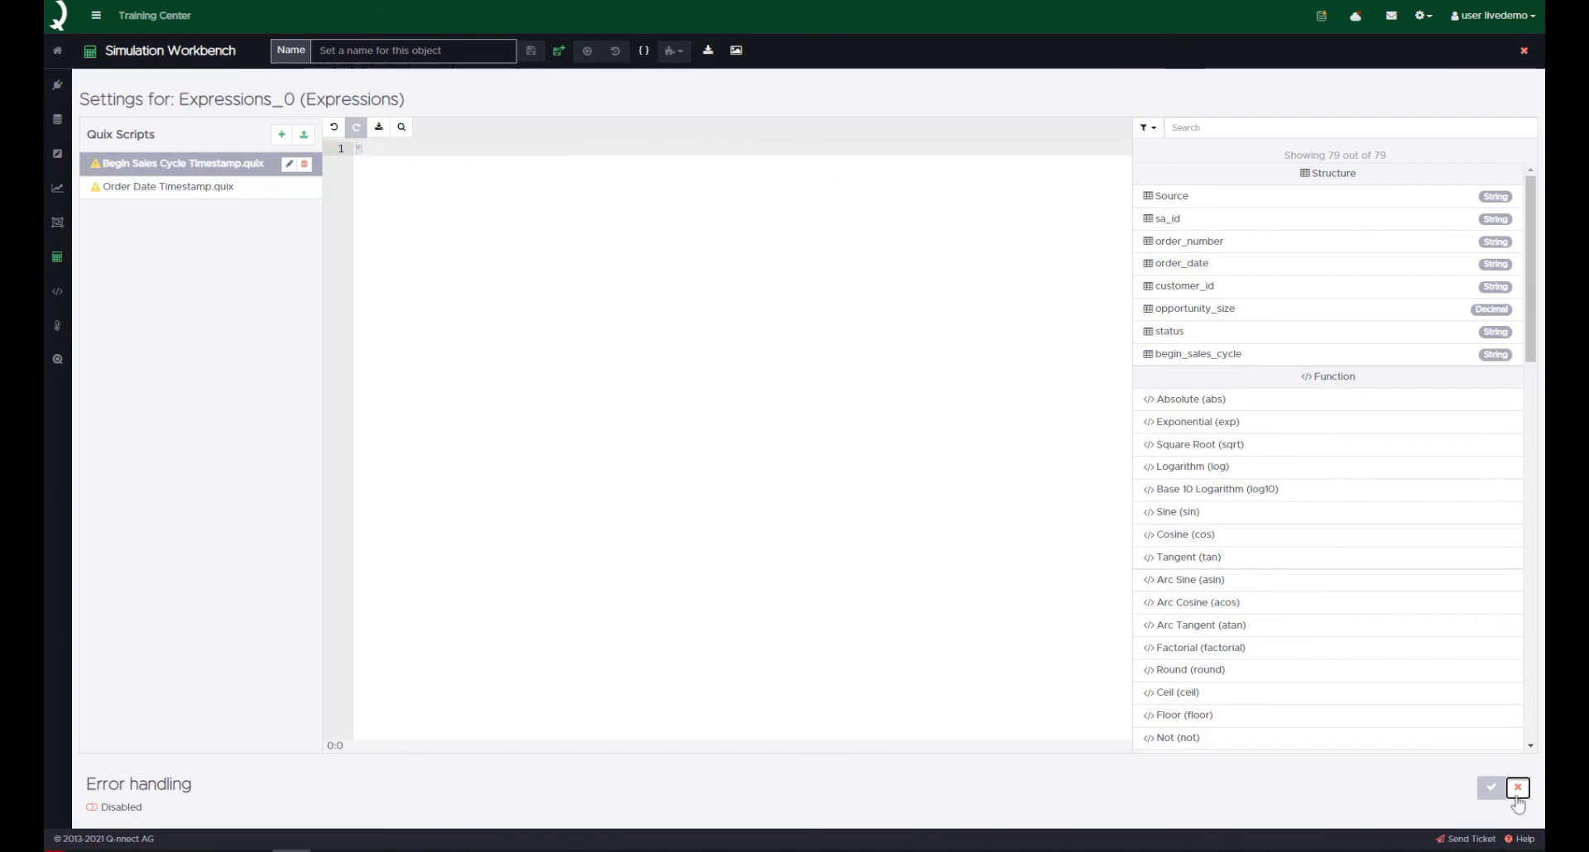
pyautogui.click(1518, 787)
# - Display the Sales Performance Total data and examine the date format in the order_date column
pyautogui.click(949, 126)
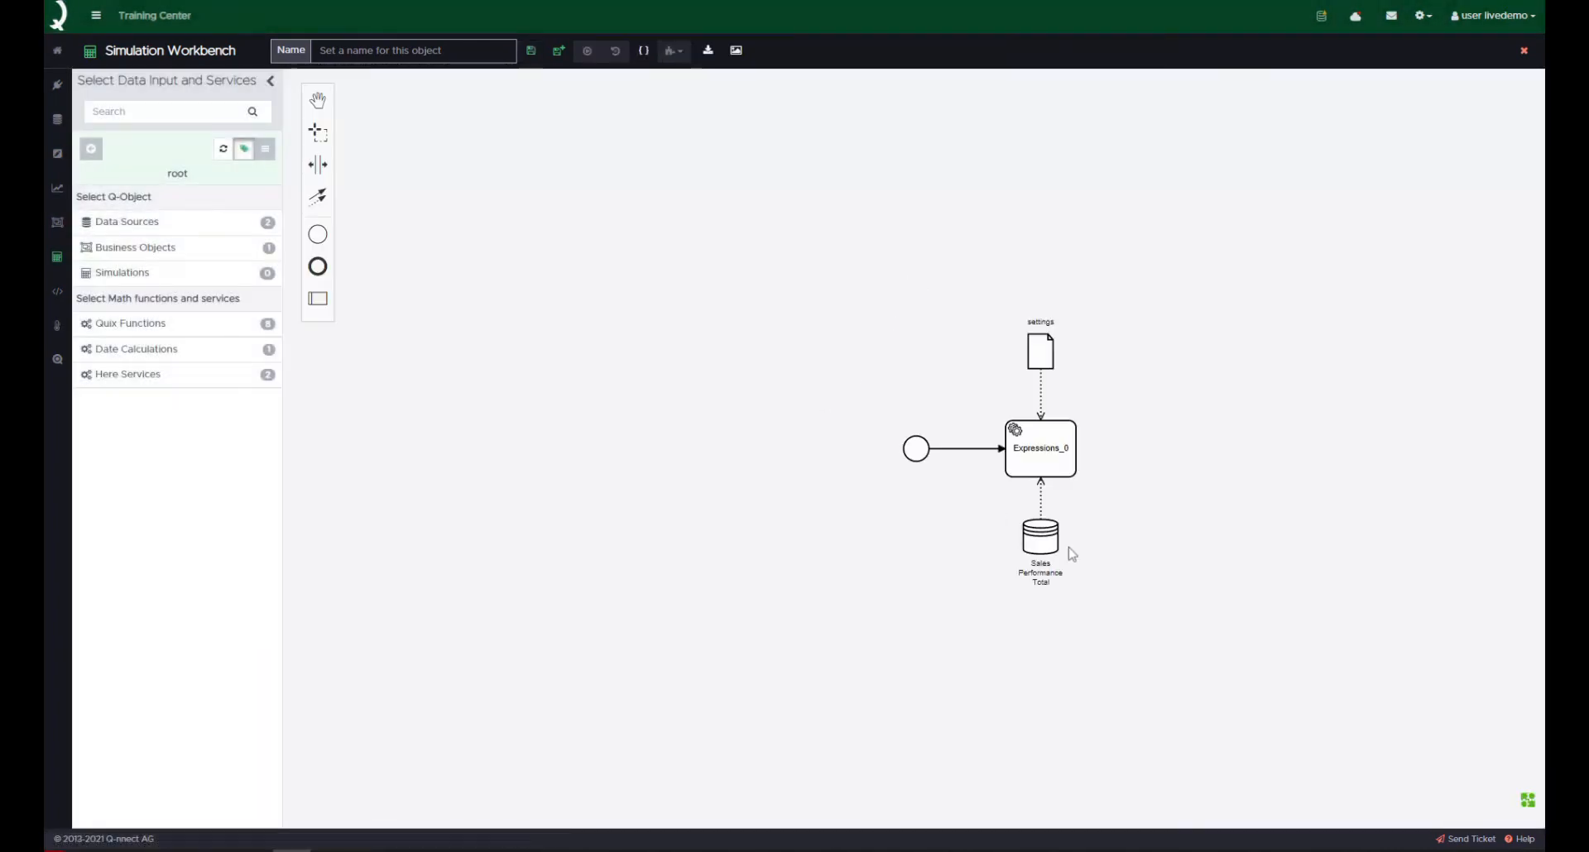
pyautogui.moveTo(1140, 582); pyautogui.dragTo(807, 504)
pyautogui.click(718, 475)
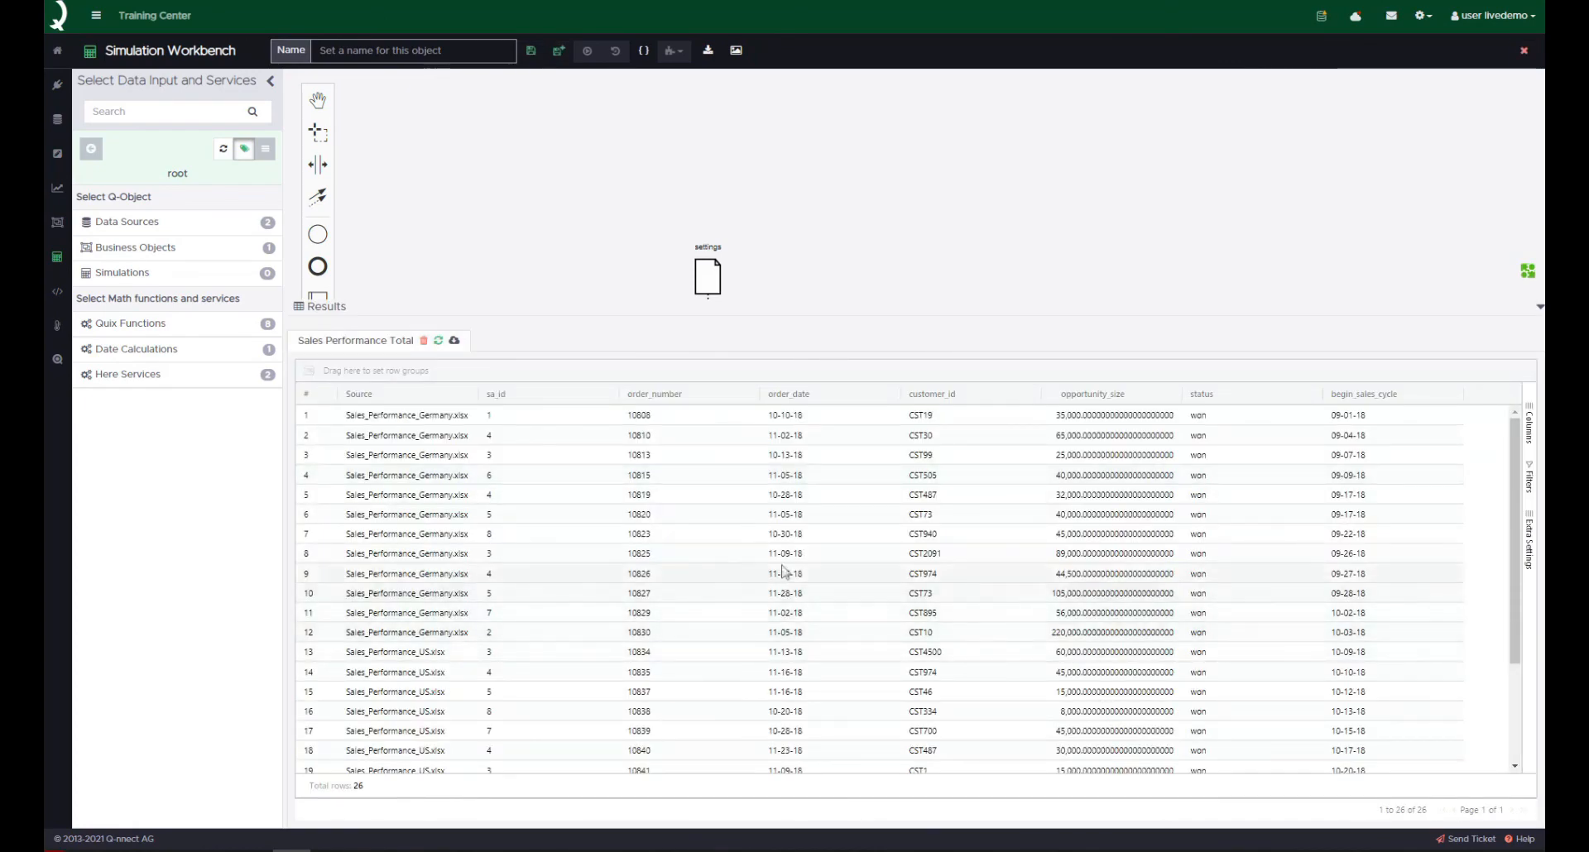
pyautogui.click(799, 420)
pyautogui.moveTo(801, 426); pyautogui.dragTo(819, 534)
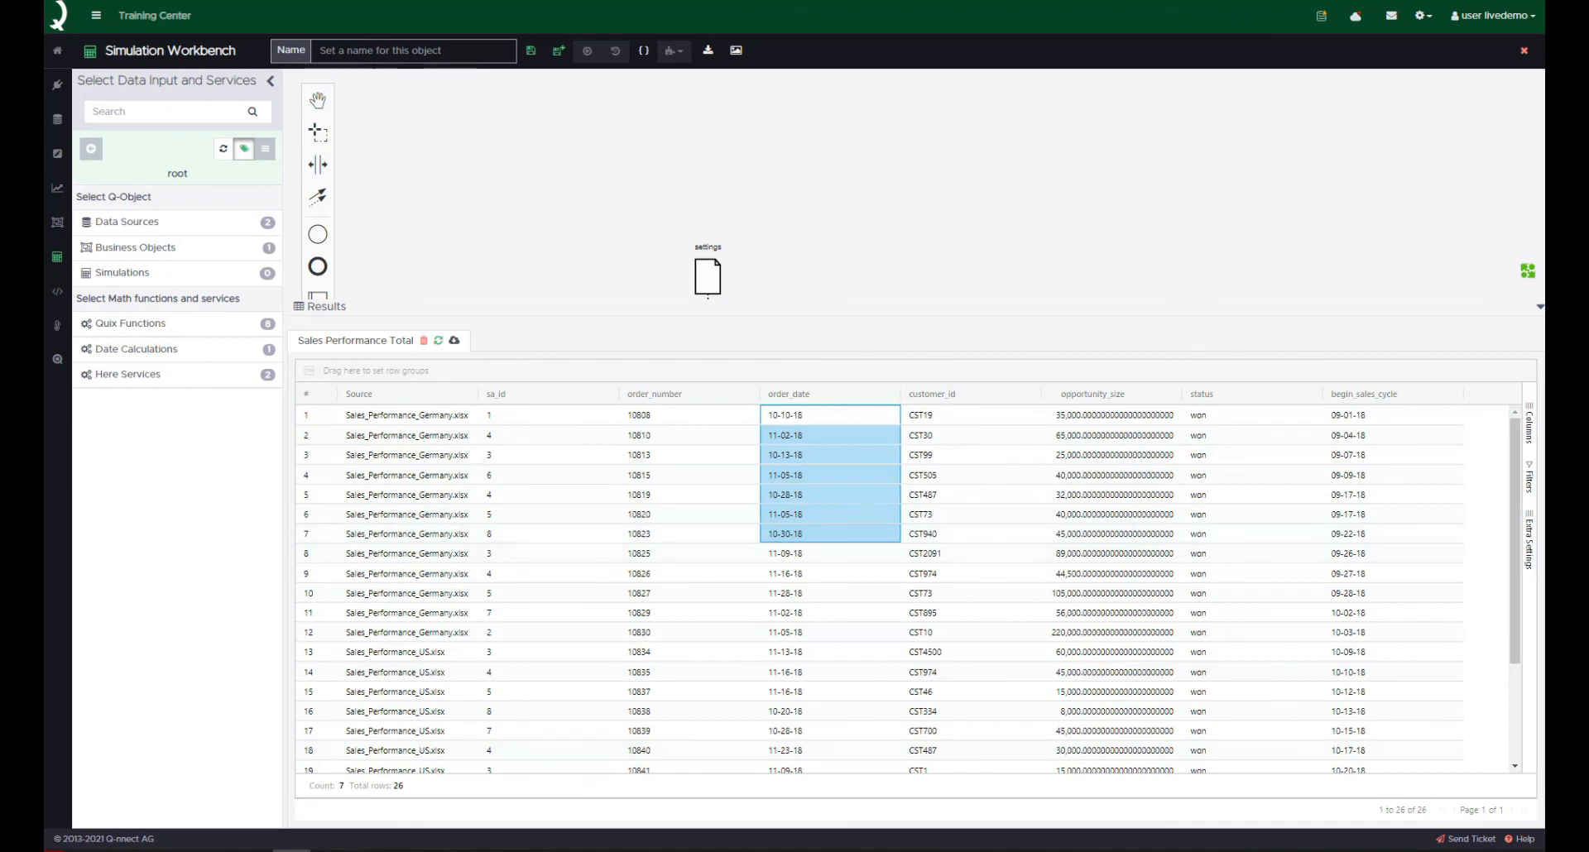
pyautogui.click(1537, 308)
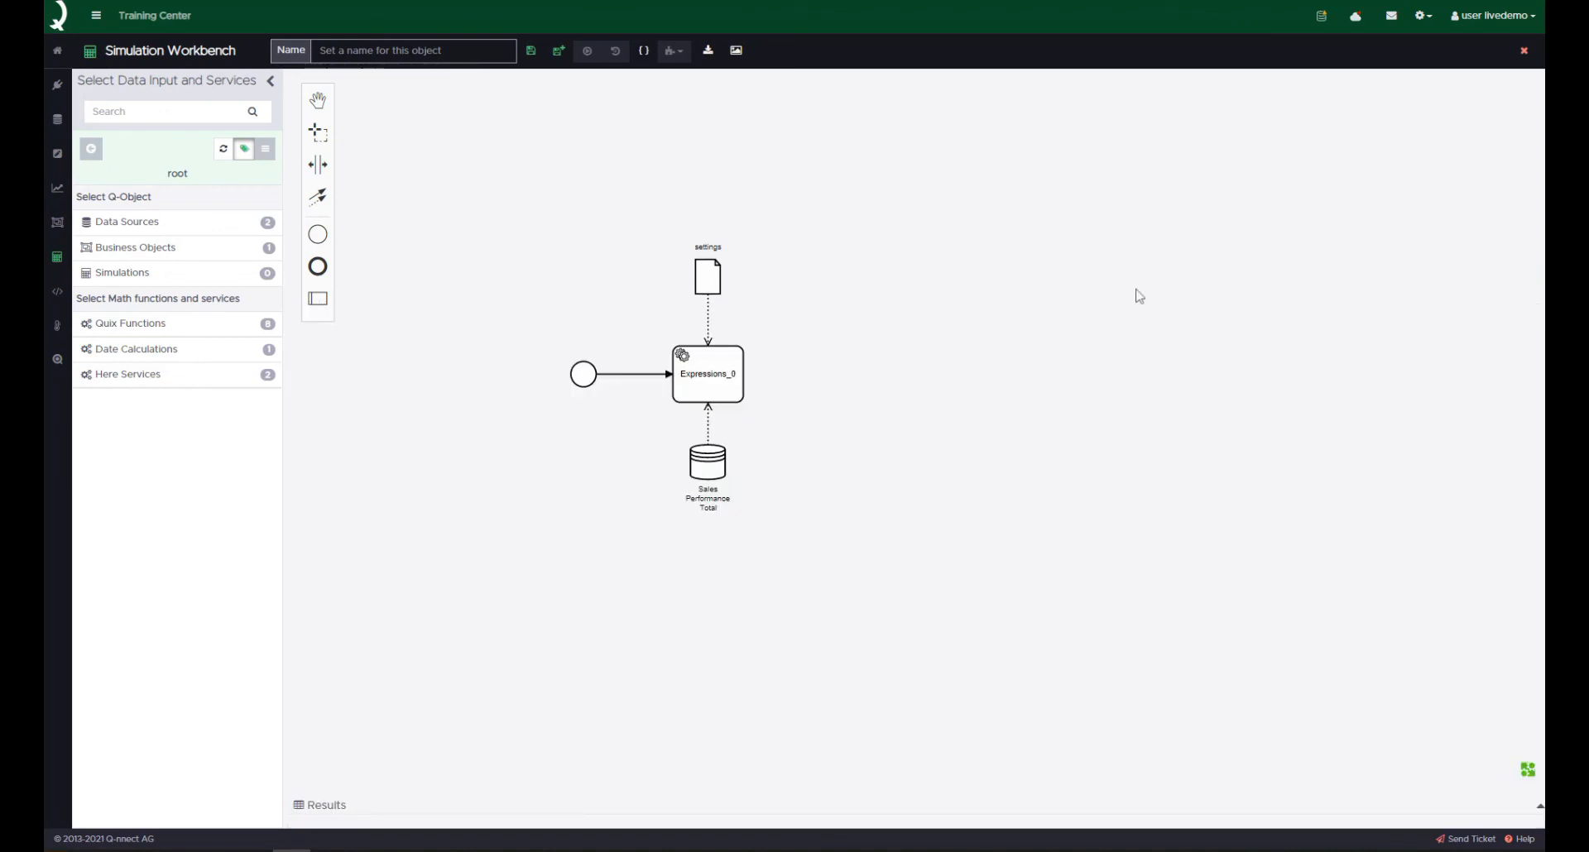
# - Create a Quix script in the Expressions settings, insert the copied to_timestamp expression and name the script Begin Sales Cycle
pyautogui.doubleClick(699, 288)
pyautogui.click(281, 135)
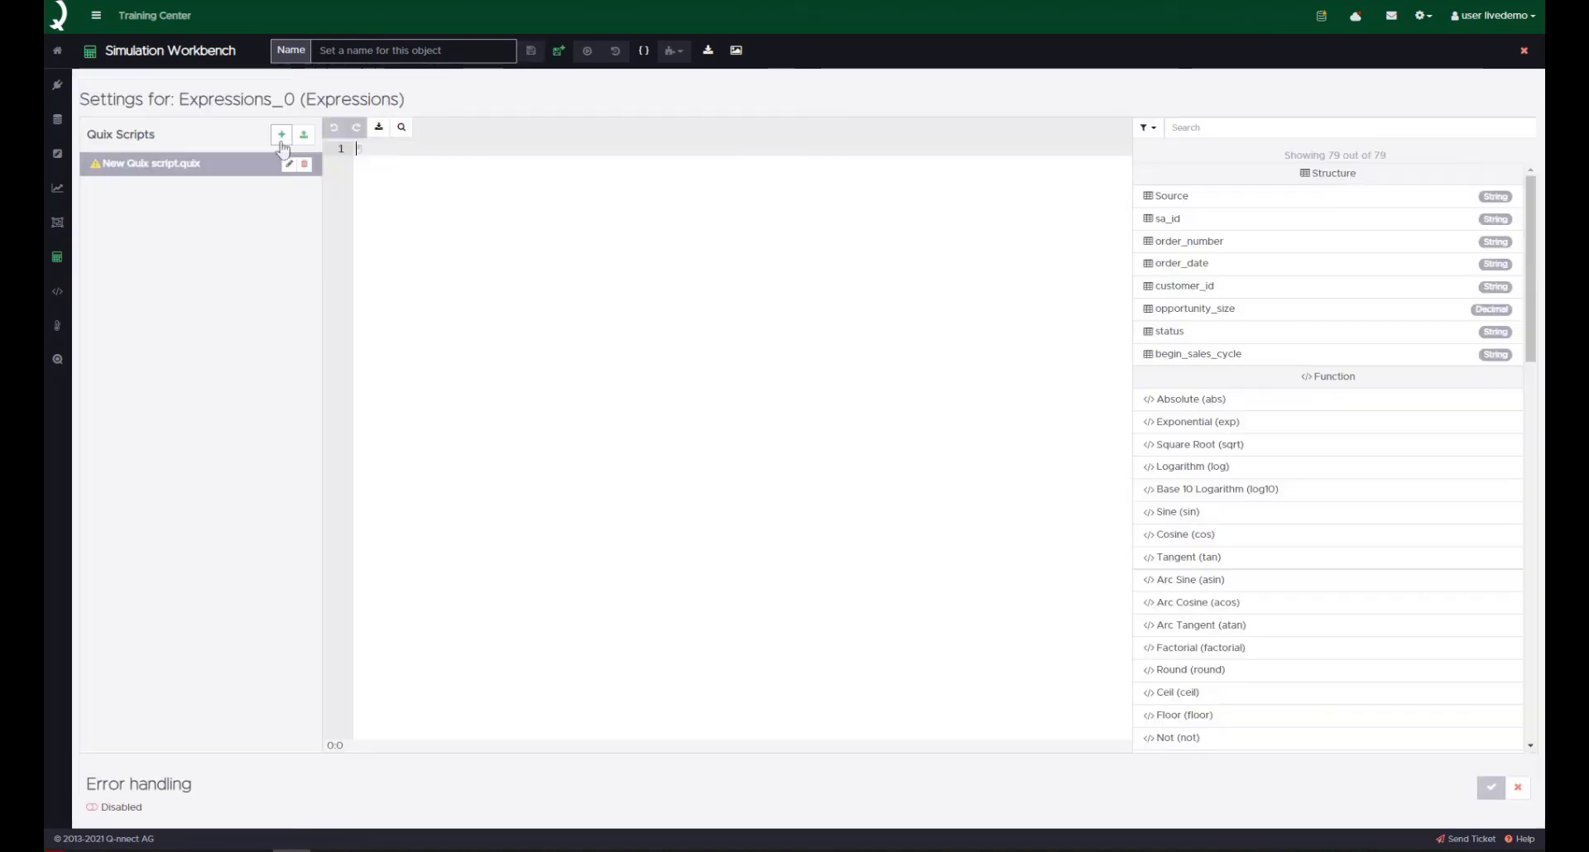
pyautogui.hotkey('ctrl', 'v')
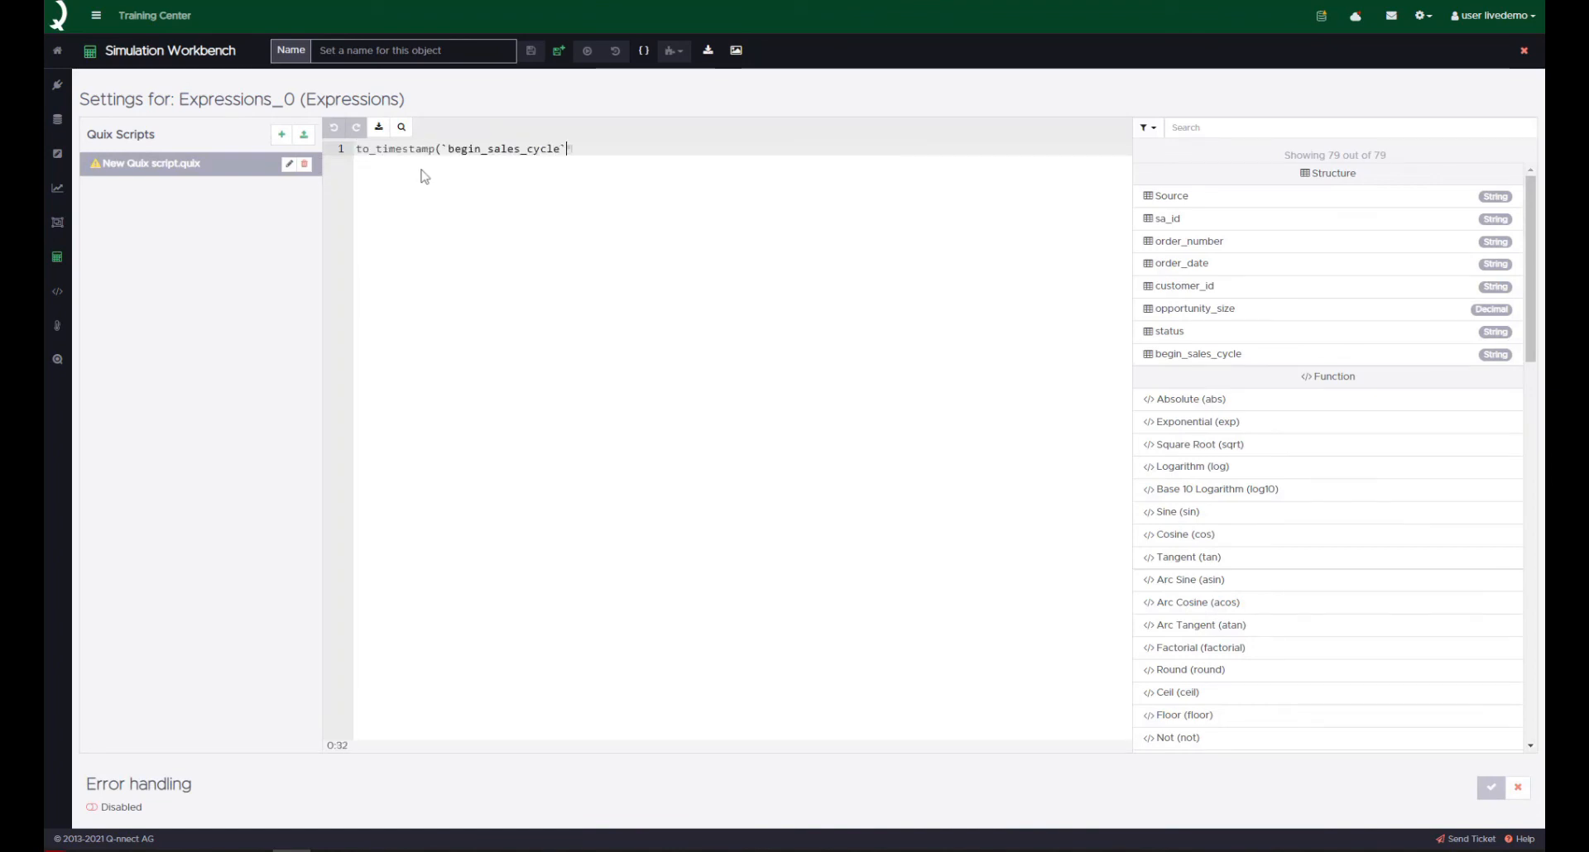
pyautogui.click(289, 164)
pyautogui.moveTo(449, 155); pyautogui.dragTo(355, 145)
pyautogui.write('Begin Sales Cycle')
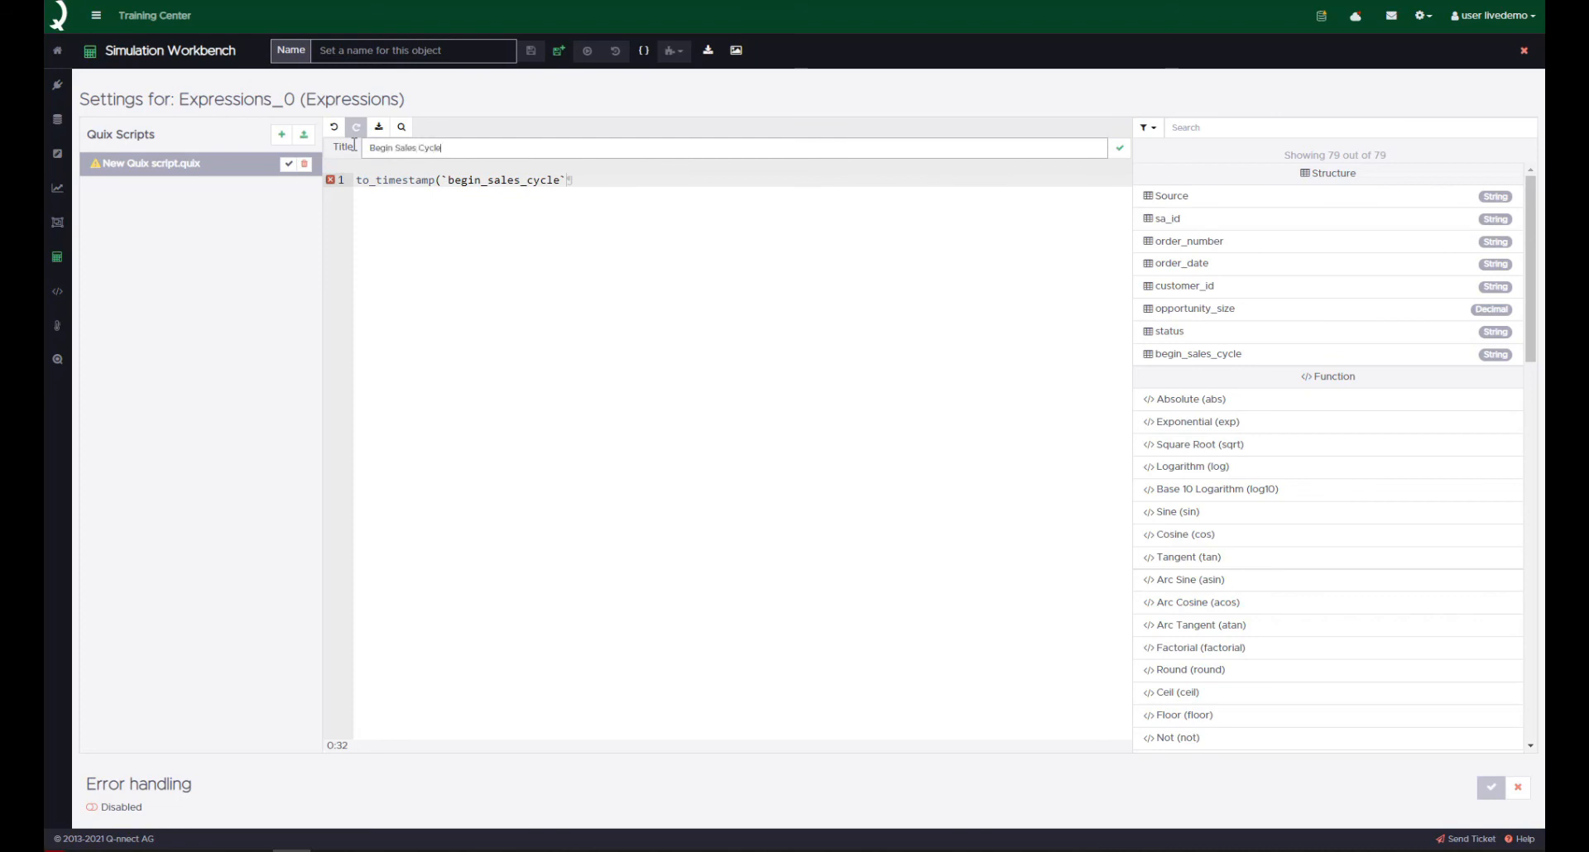
pyautogui.click(1116, 148)
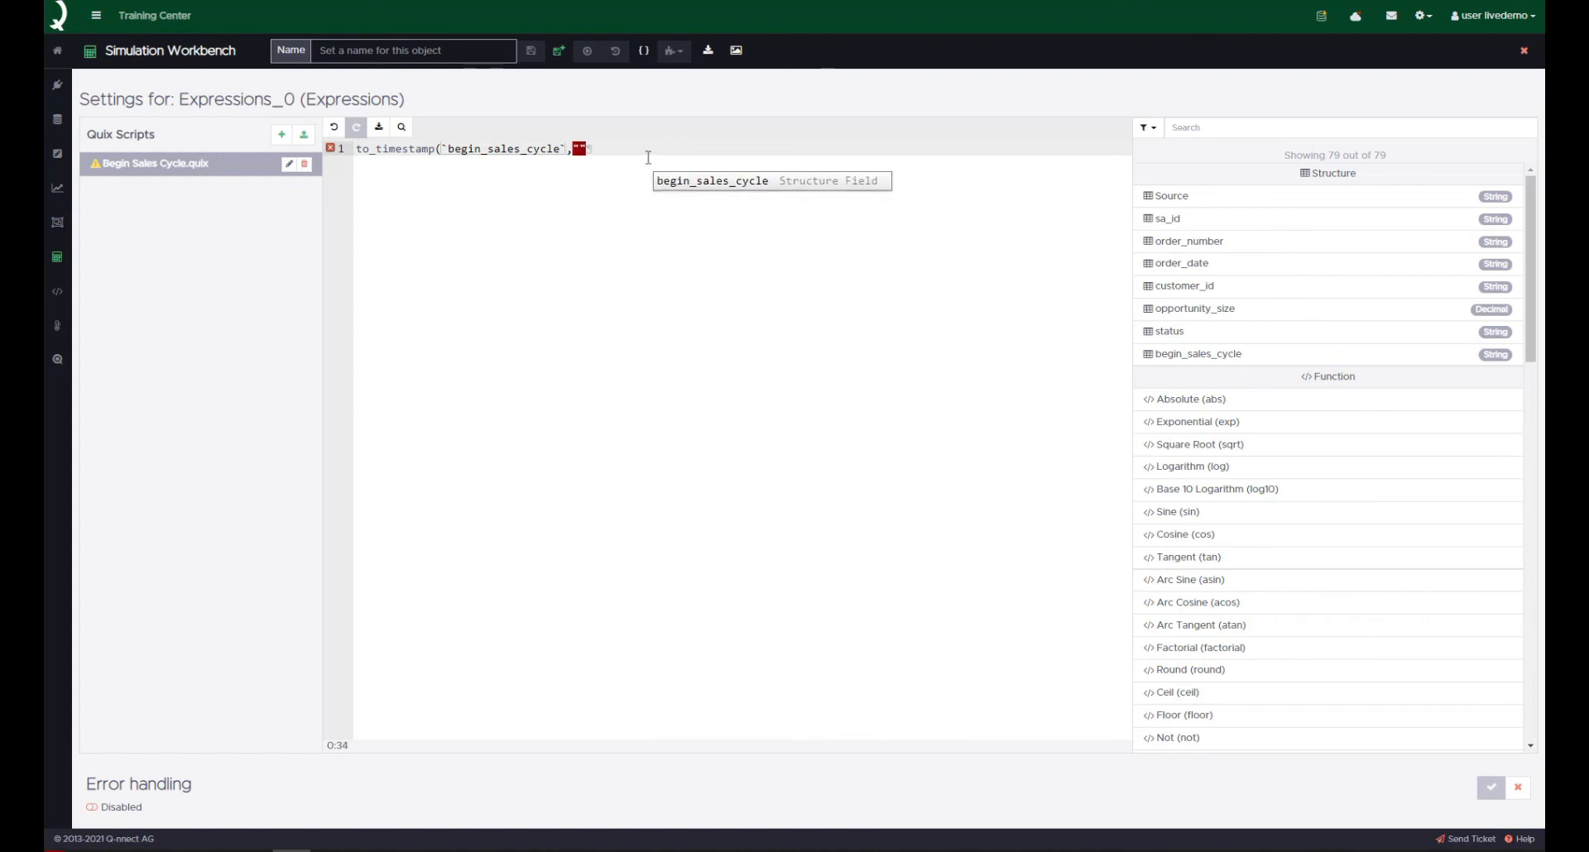
# - Complete the Begin Sales Cycle expression with the date format "MM-DD-YY" as the second argument of to_timestamp
pyautogui.write('MM')
pyautogui.write('-DD')
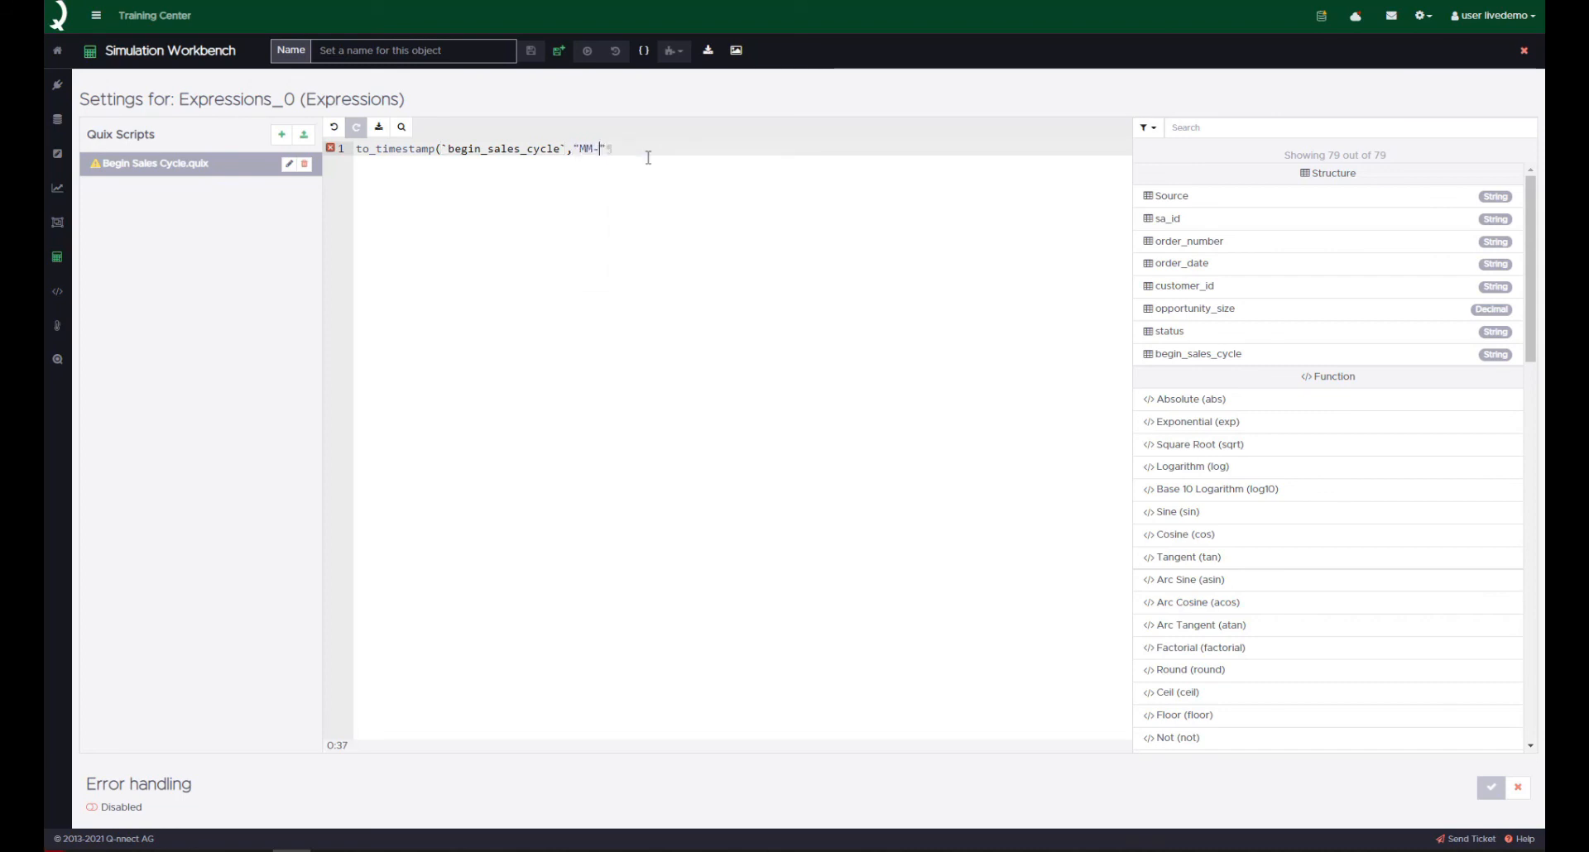
pyautogui.write('-YY')
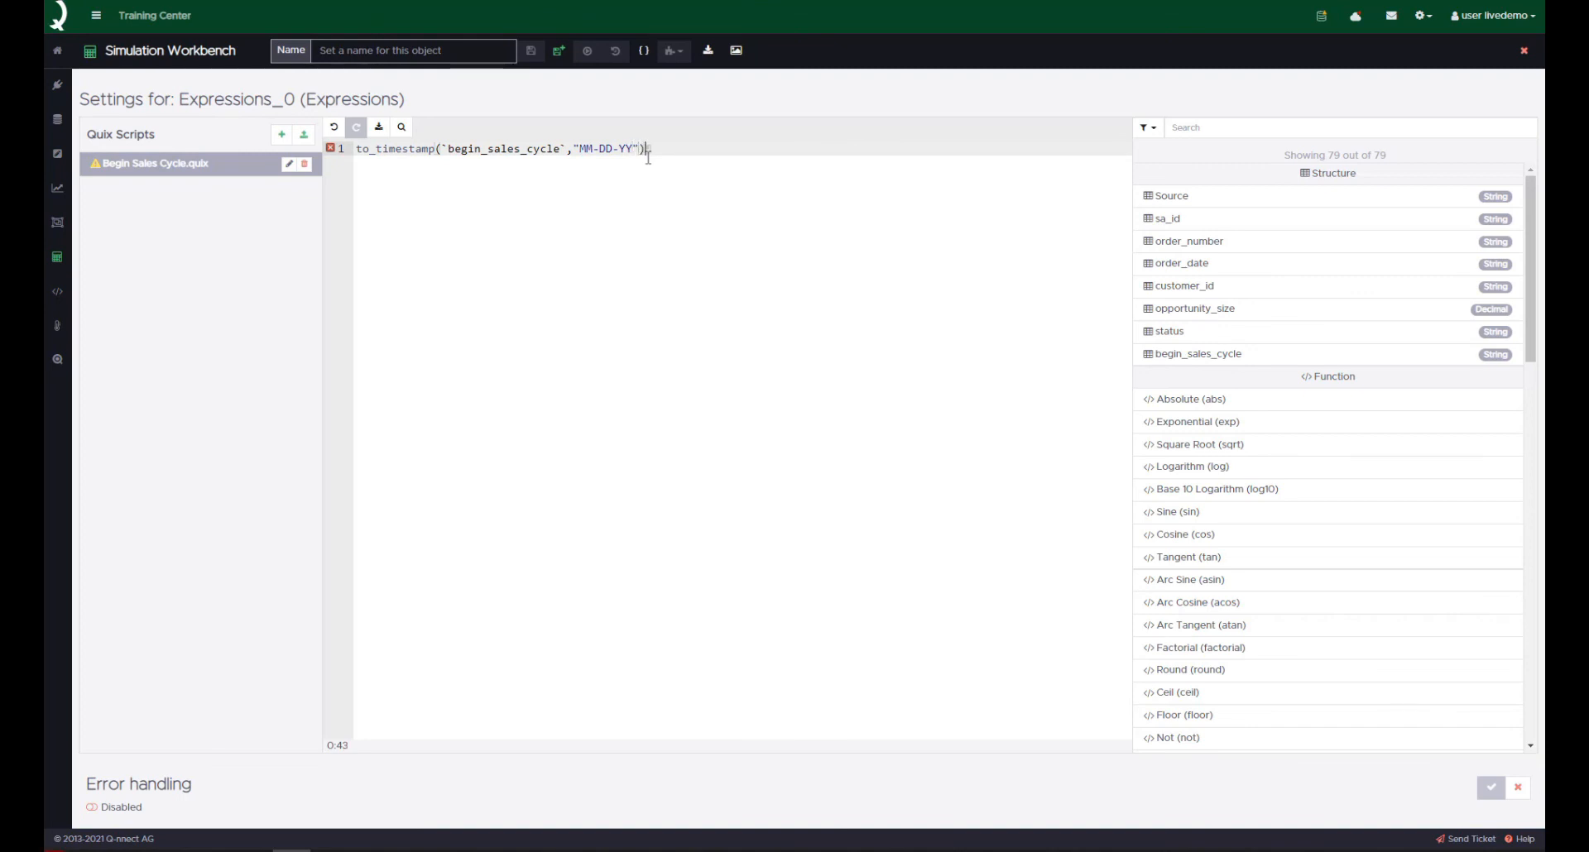
# - Add another Quix script below Begin Sales Cycle and enter Order Date Timestamp as its title
pyautogui.click(282, 134)
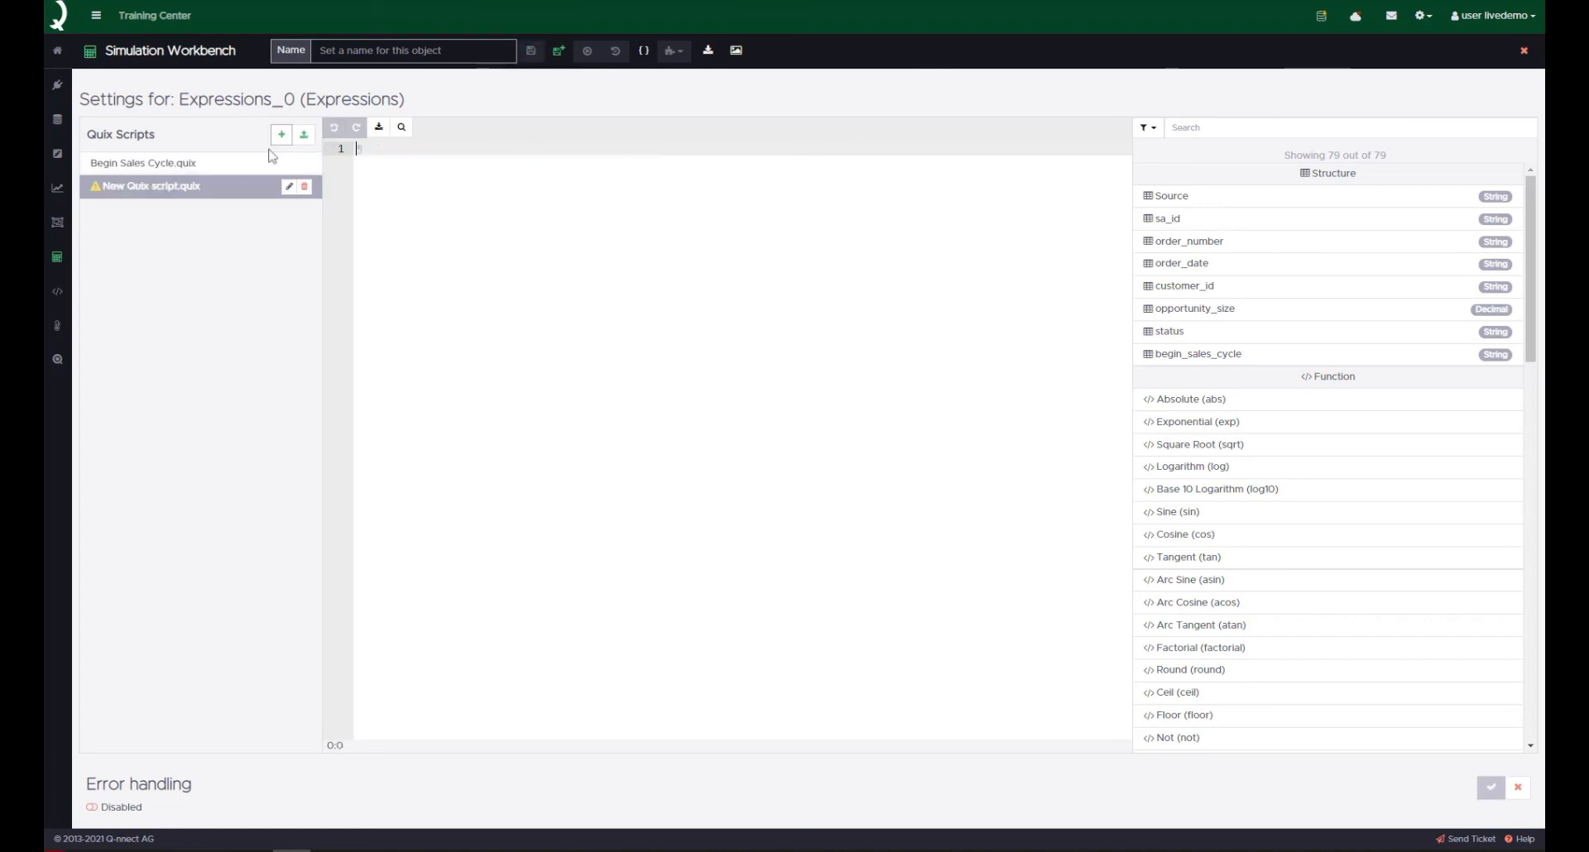
pyautogui.click(288, 187)
pyautogui.moveTo(443, 149); pyautogui.dragTo(362, 149)
pyautogui.write('Qrd')
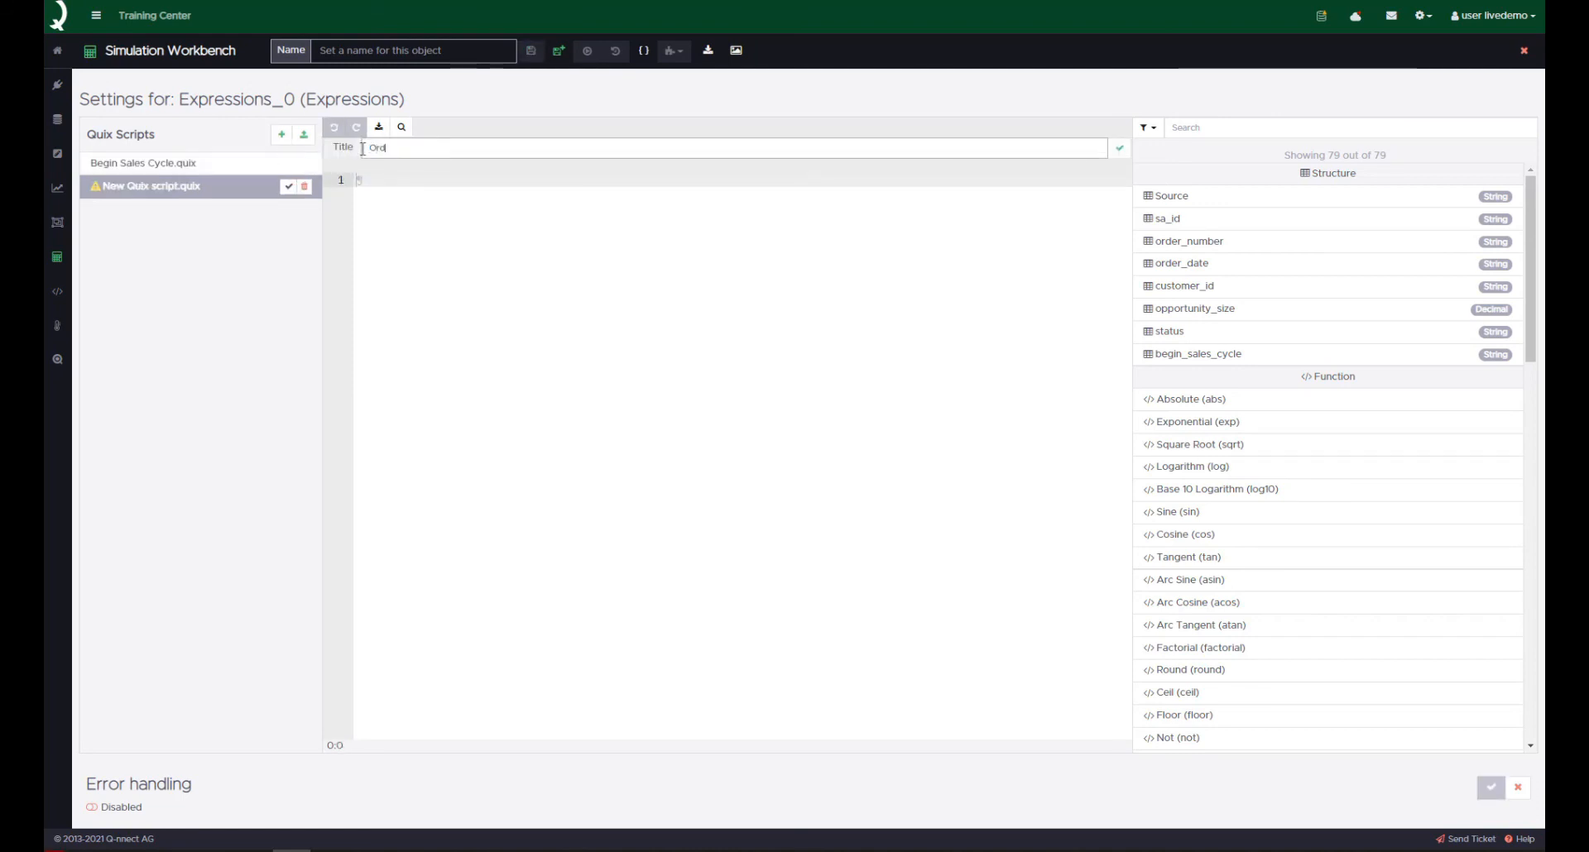
pyautogui.write('er Date Tim')
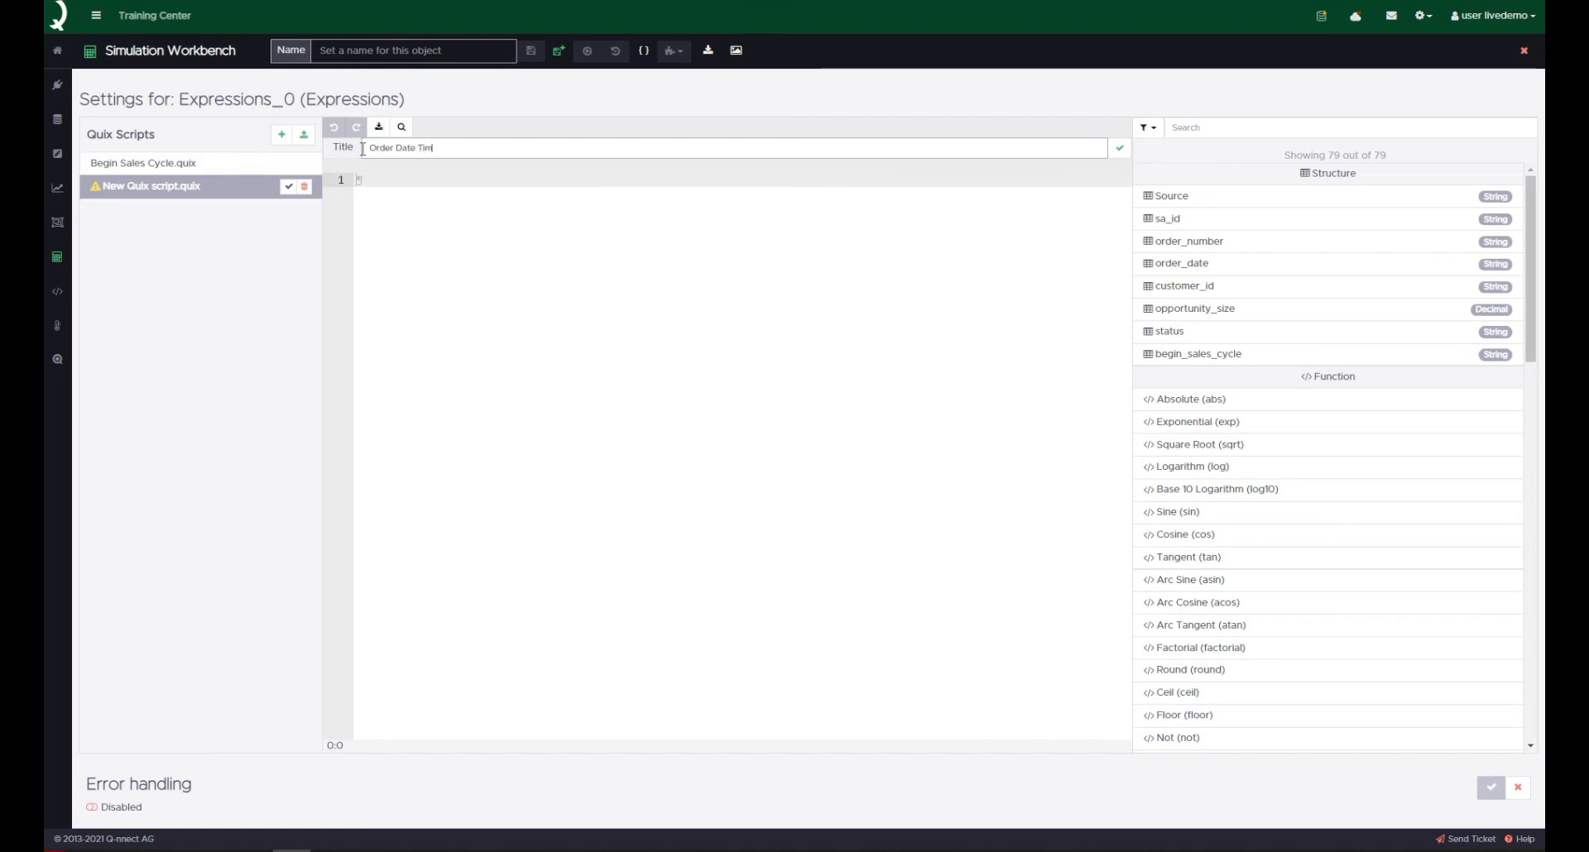
pyautogui.write('estamp')
# - Write the expression to_timestamp(`order_date`,"MM-DD-YY") in the new script and apply the Expressions settings
pyautogui.click(546, 202)
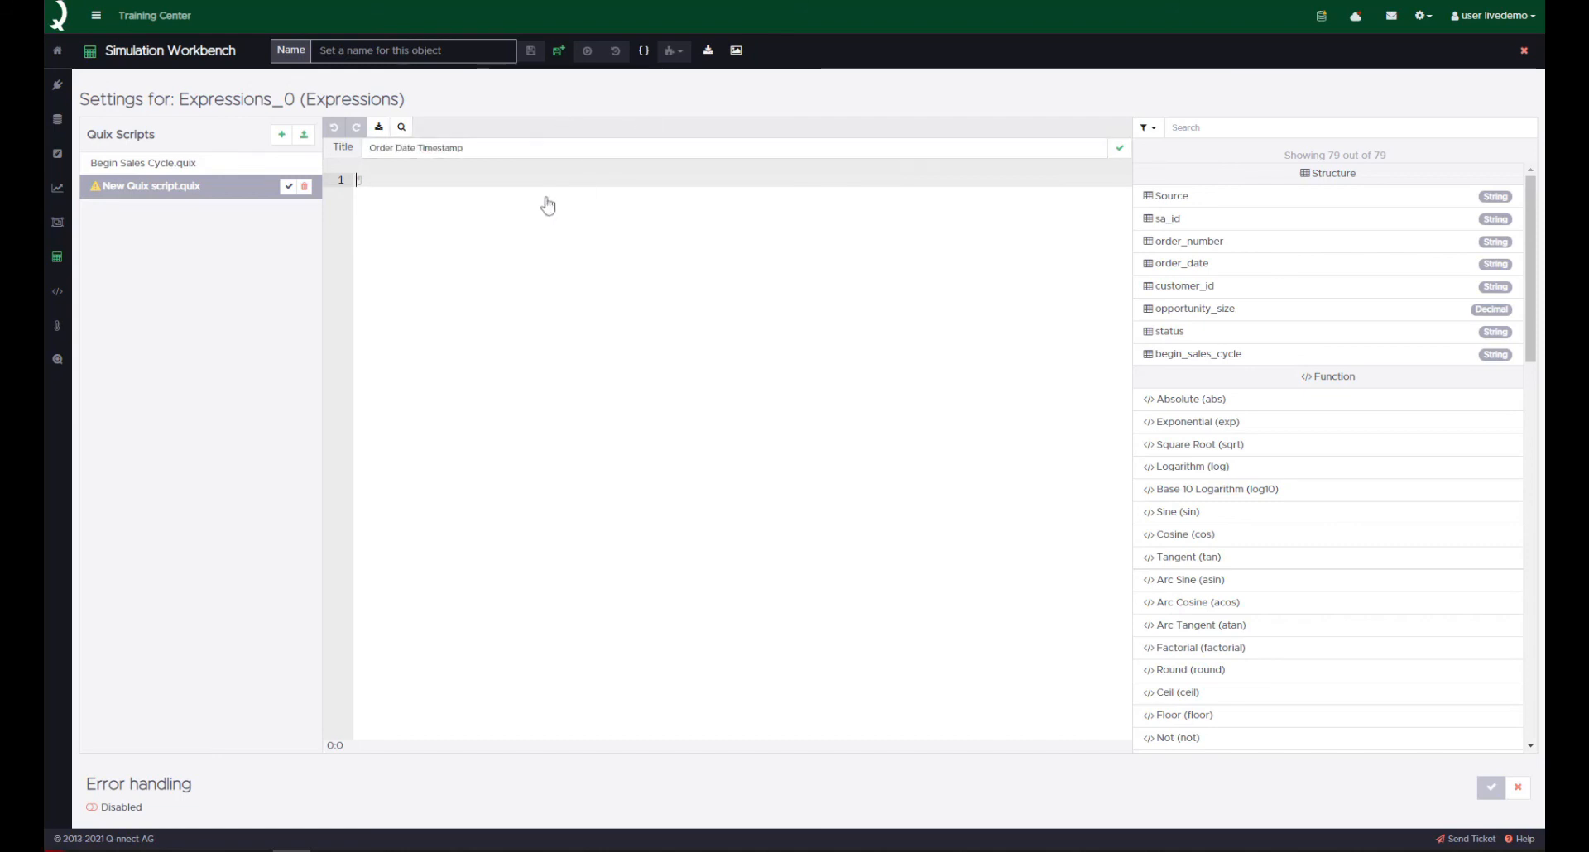
pyautogui.write('to')
pyautogui.press('BackSpace')
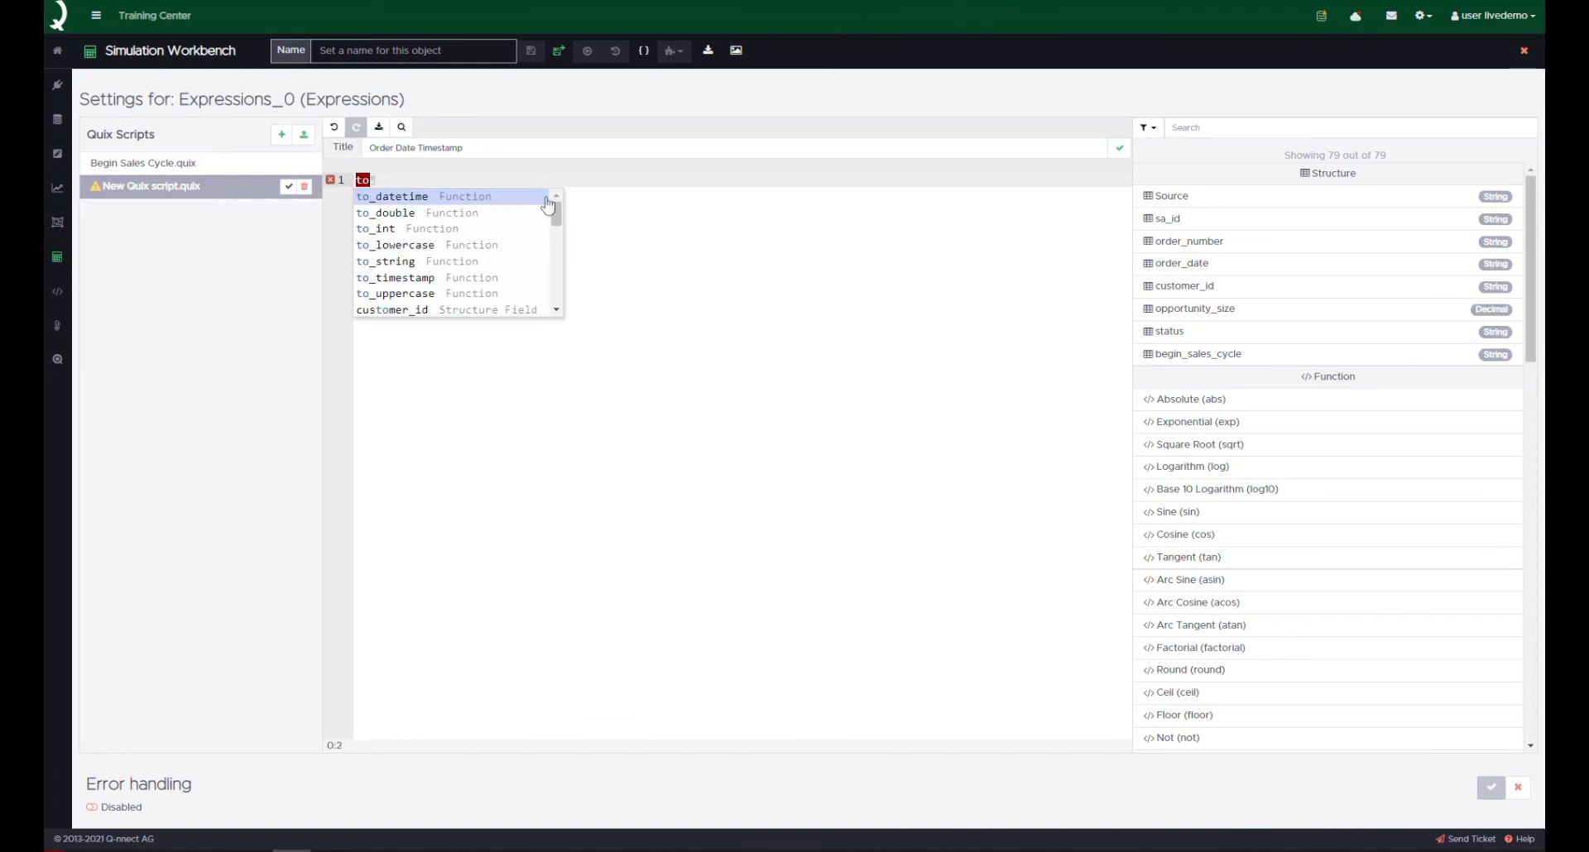
pyautogui.press('Down')
pyautogui.press('Down')
pyautogui.press('Down')
pyautogui.press('Down')
pyautogui.press('Down')
pyautogui.press('Return')
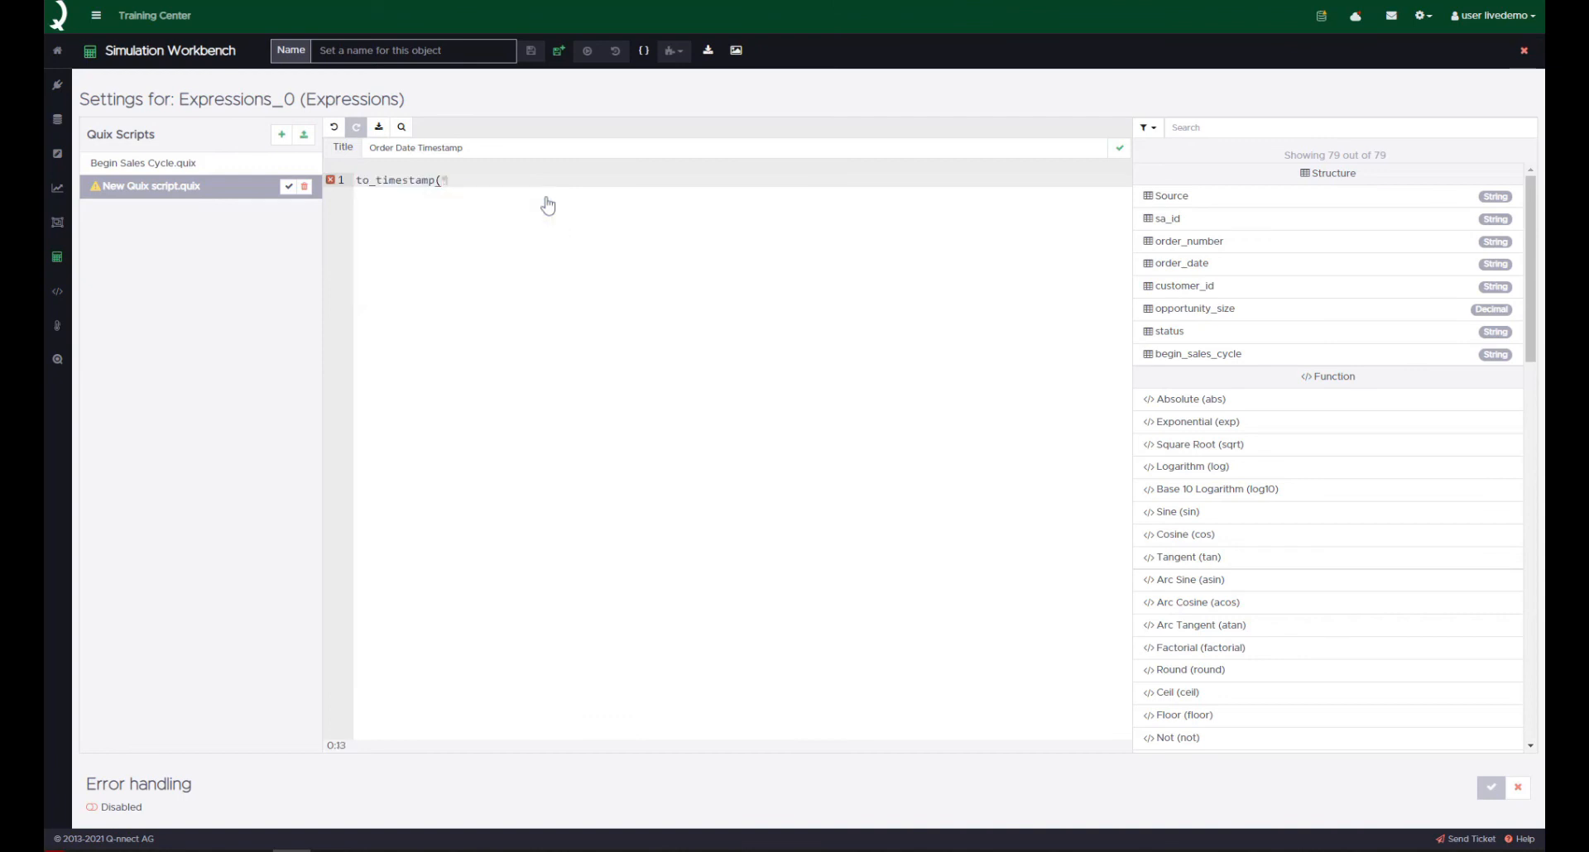
pyautogui.click(1197, 264)
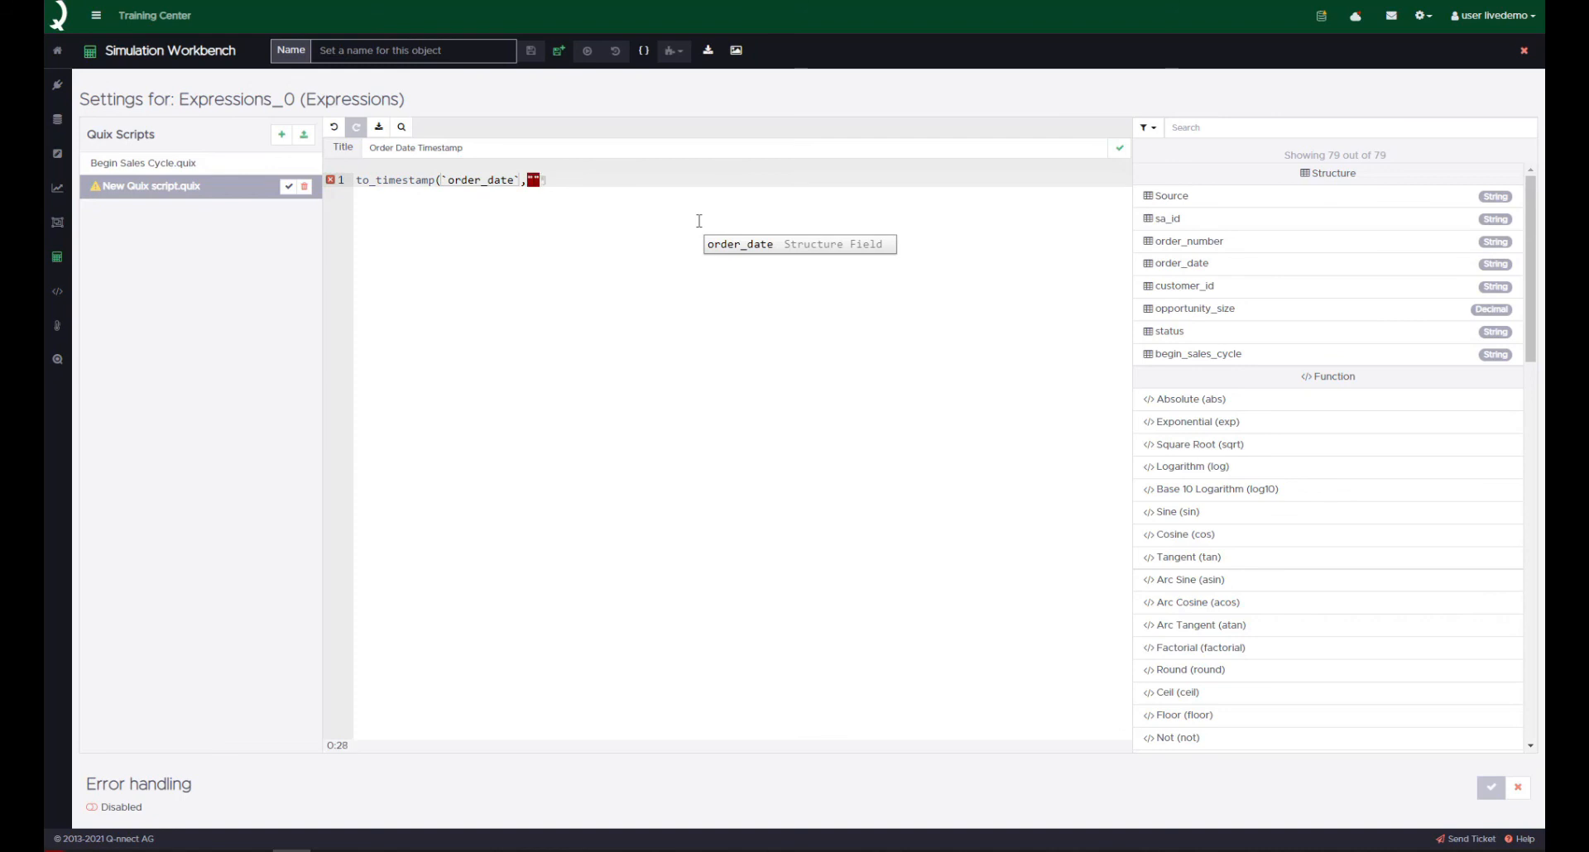
pyautogui.write('-DD-YY"')
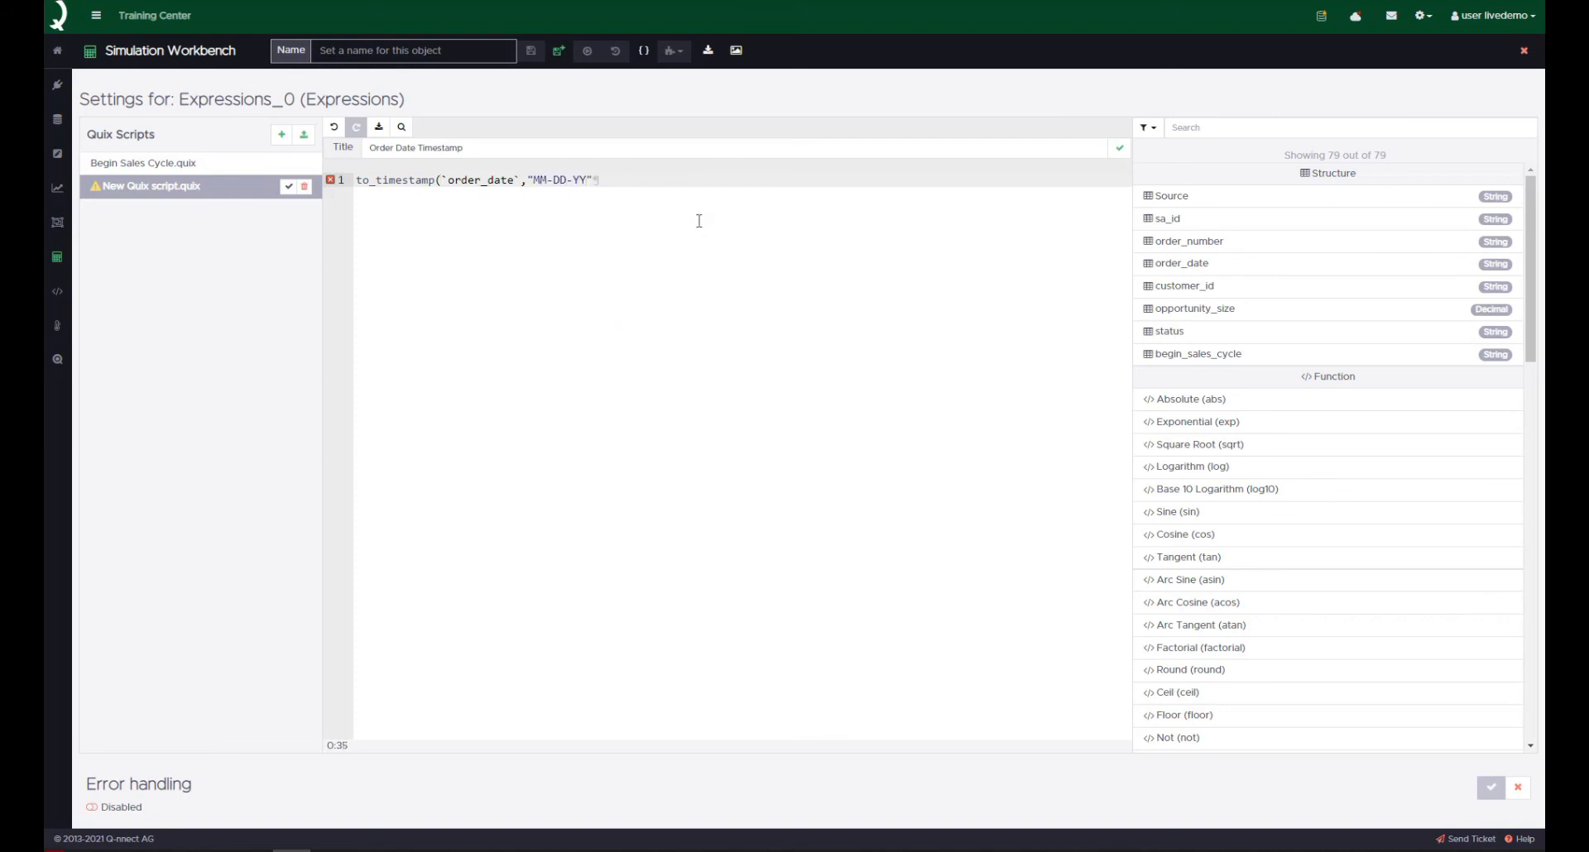
pyautogui.write(')')
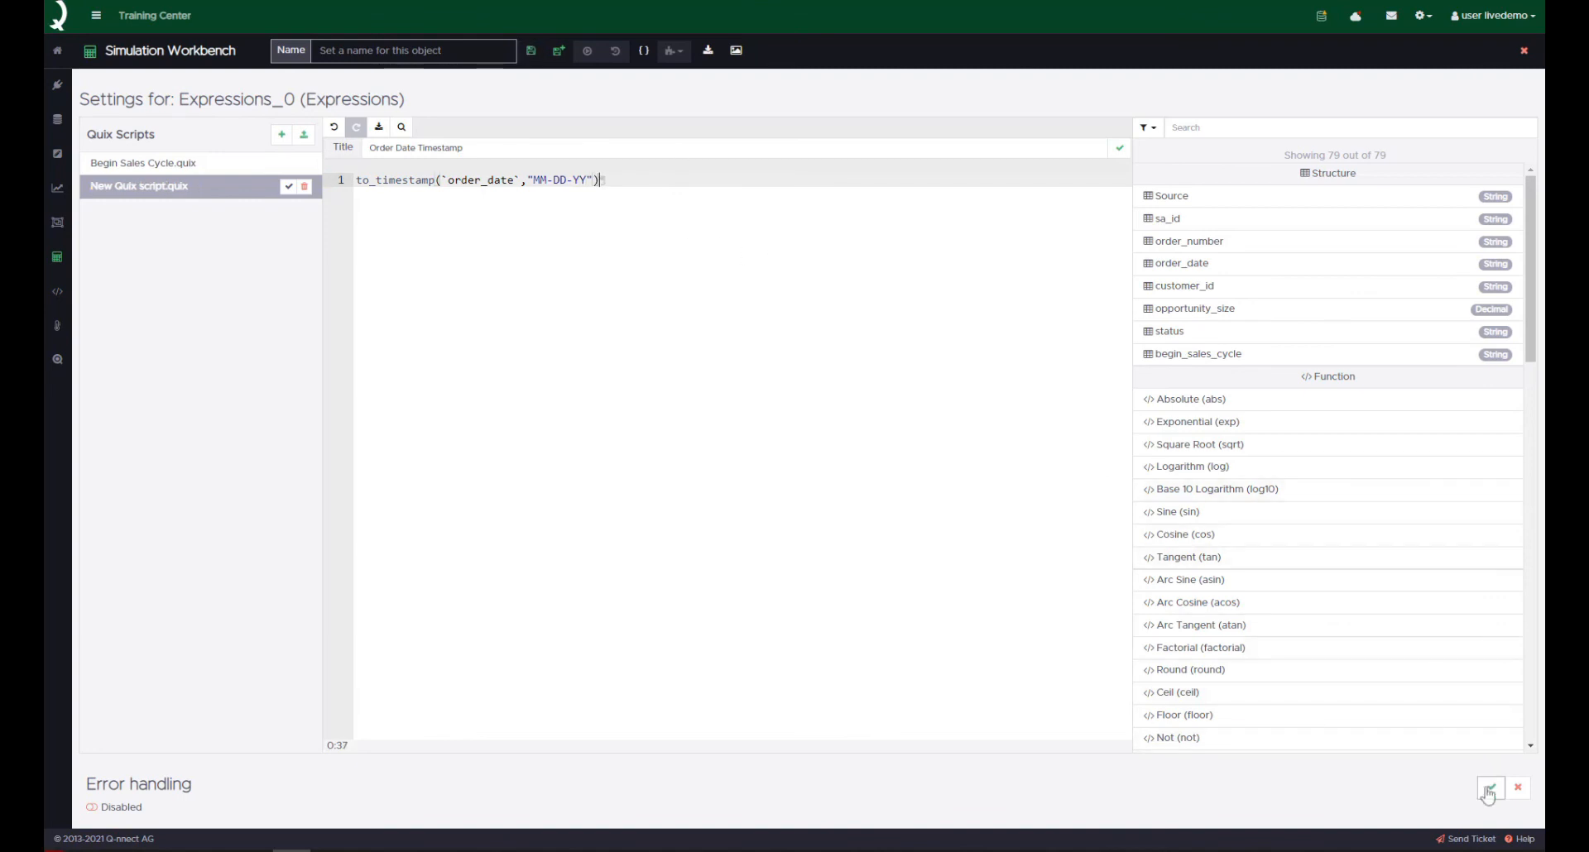
pyautogui.click(1489, 789)
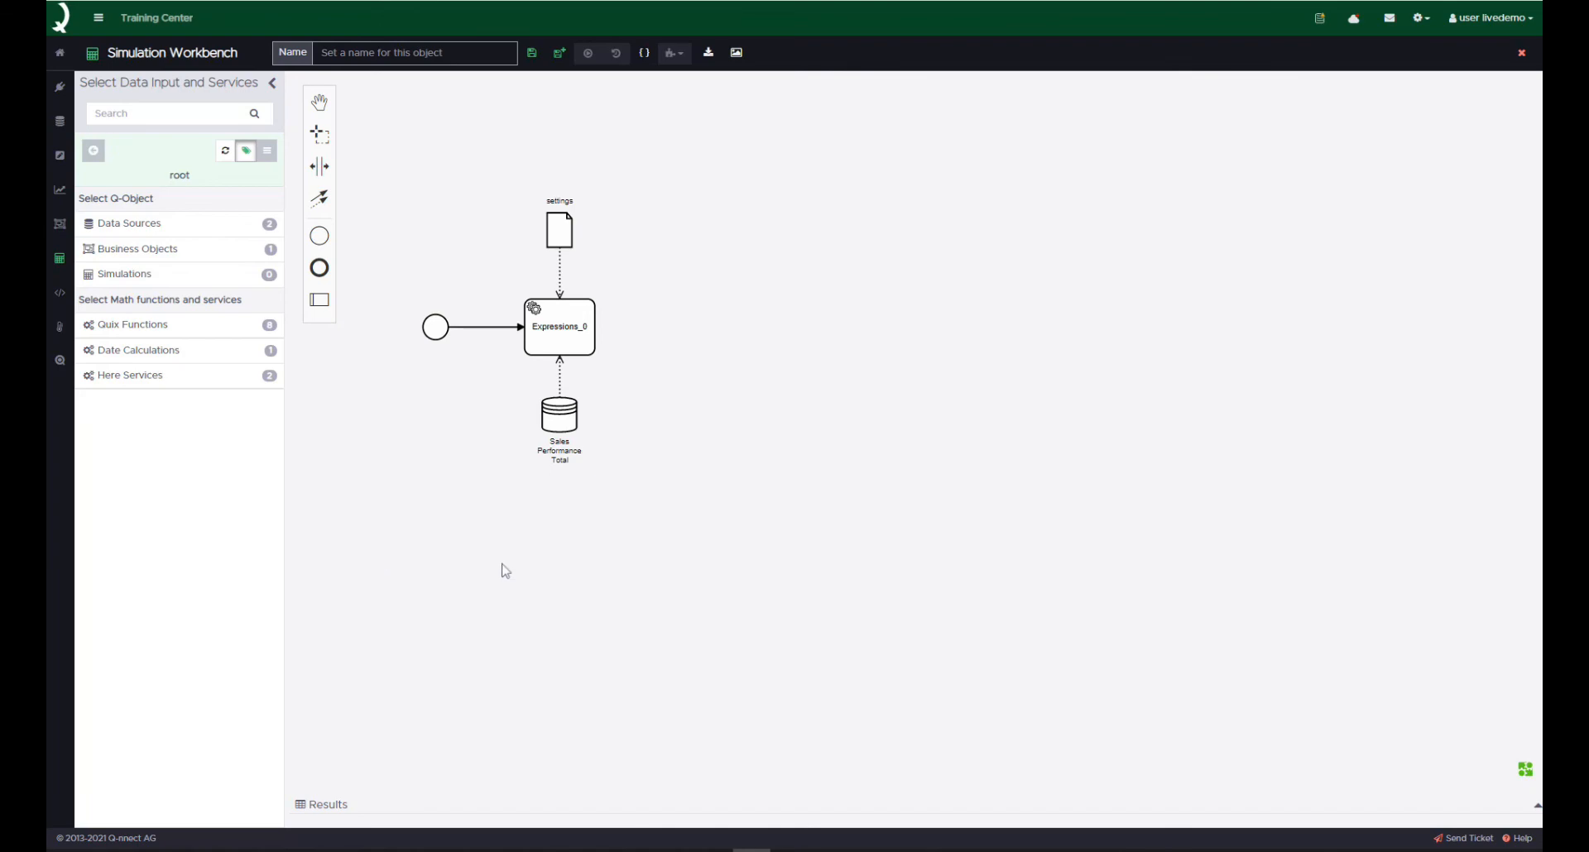
# - Add a Time Span Calculation service to the simulation, connect it after Expressions_0 and place its settings element above it
pyautogui.click(237, 358)
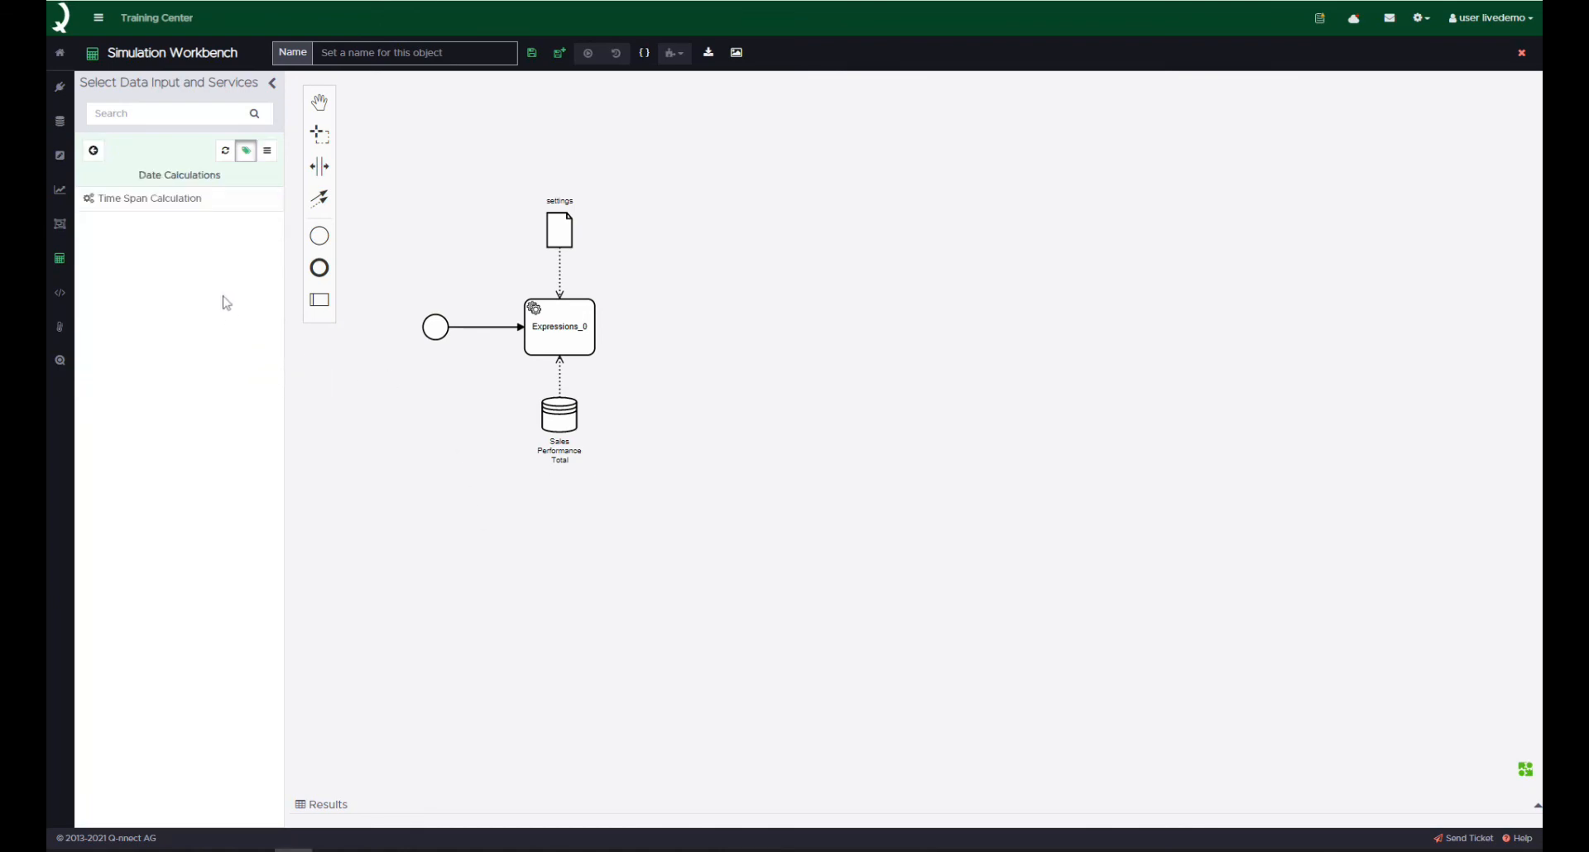
pyautogui.click(192, 203)
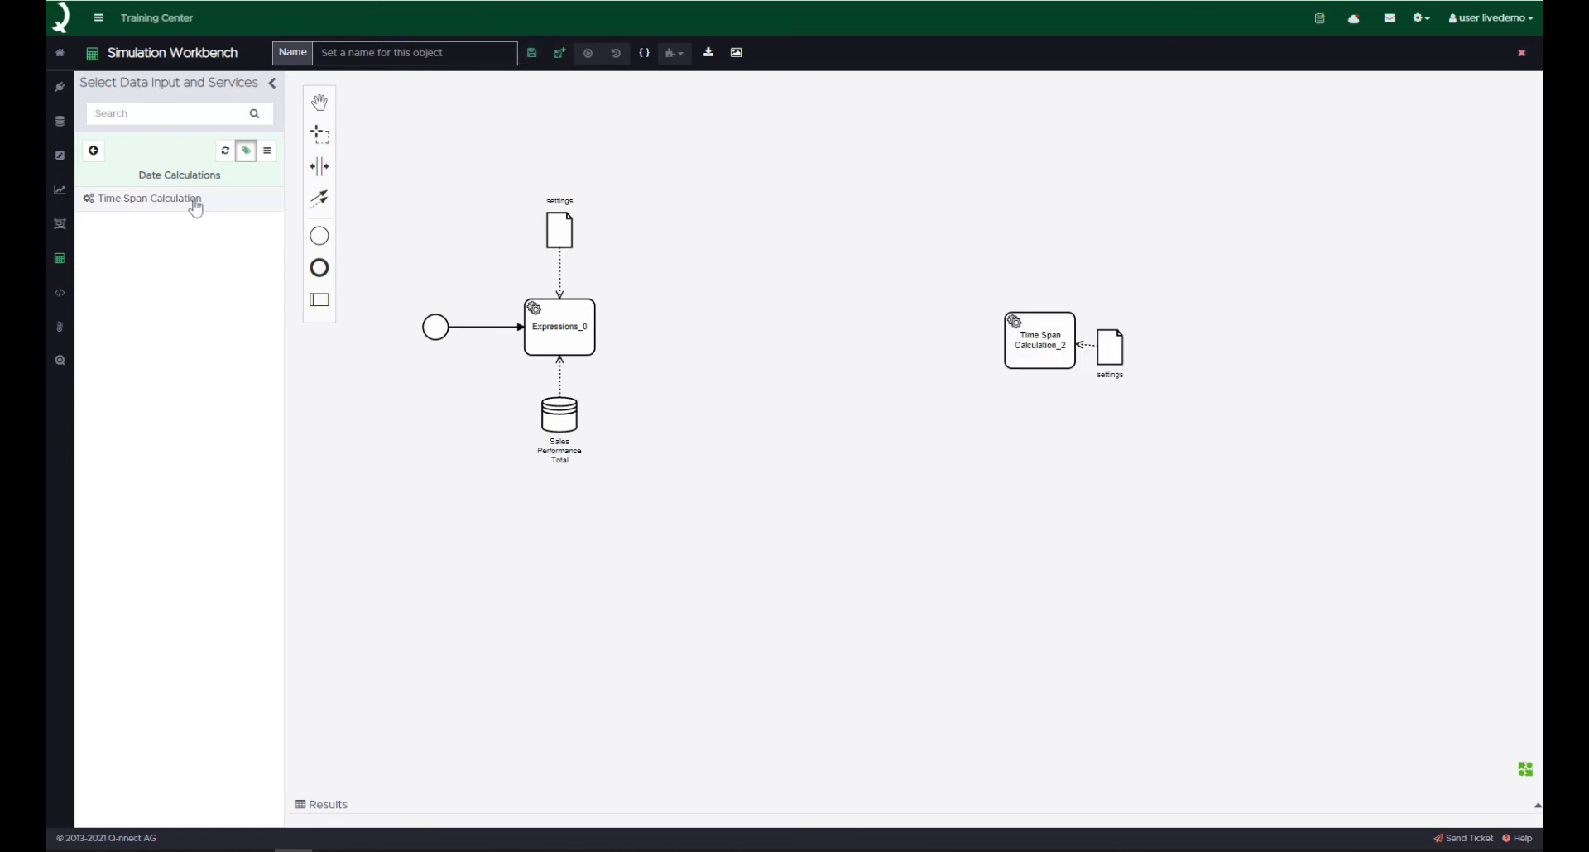
pyautogui.moveTo(994, 355); pyautogui.dragTo(724, 340)
pyautogui.click(592, 344)
pyautogui.moveTo(1099, 344); pyautogui.dragTo(720, 228)
pyautogui.click(786, 376)
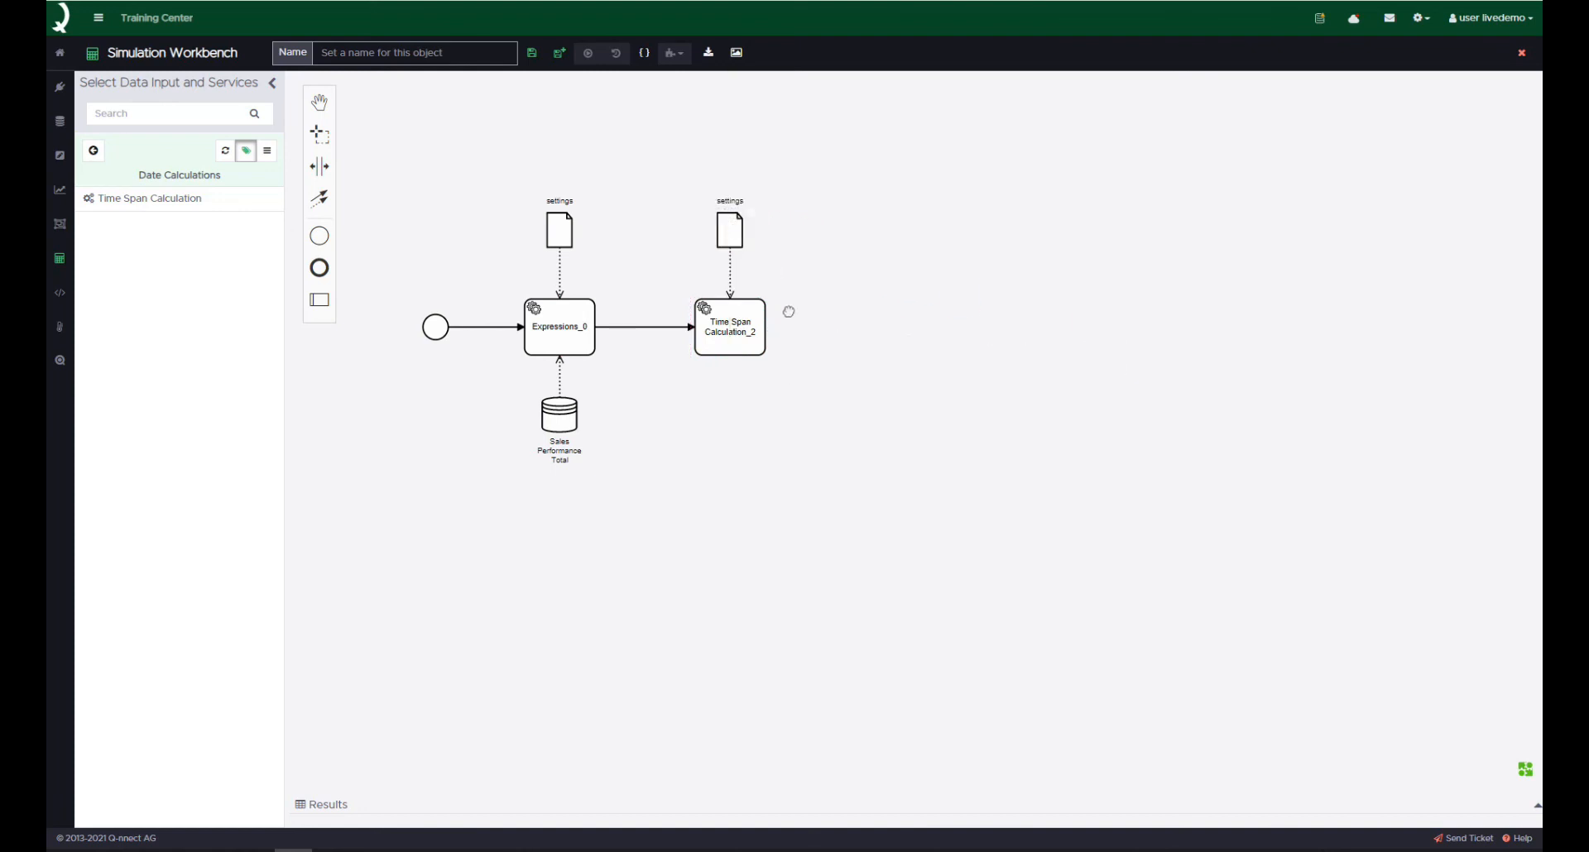
# - Open the Time Span Calculation settings and name the output column Sales Cycle in days
pyautogui.doubleClick(732, 236)
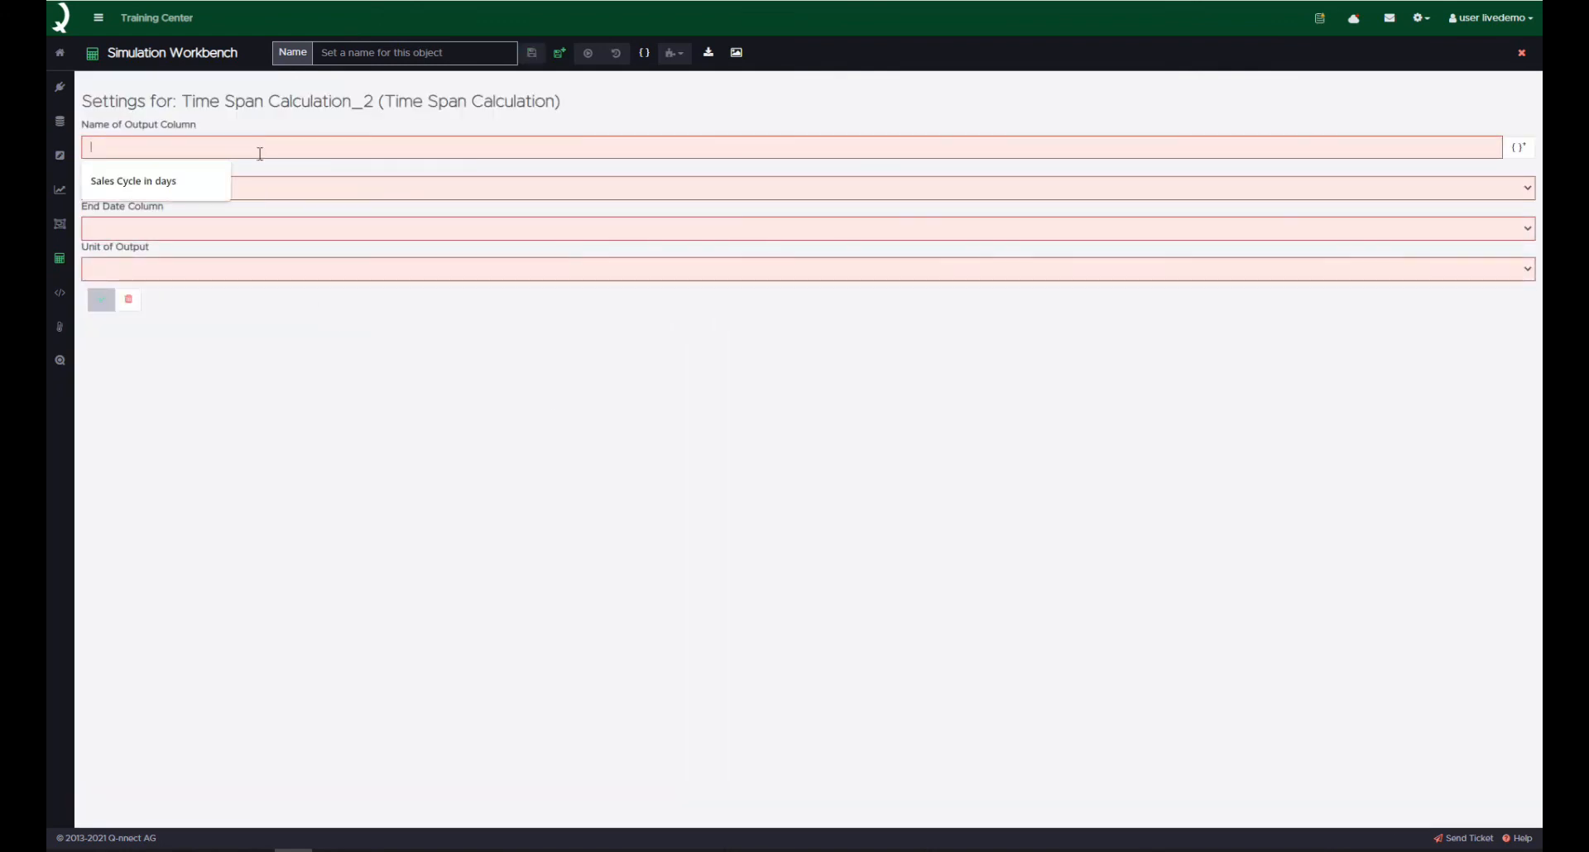
pyautogui.click(286, 188)
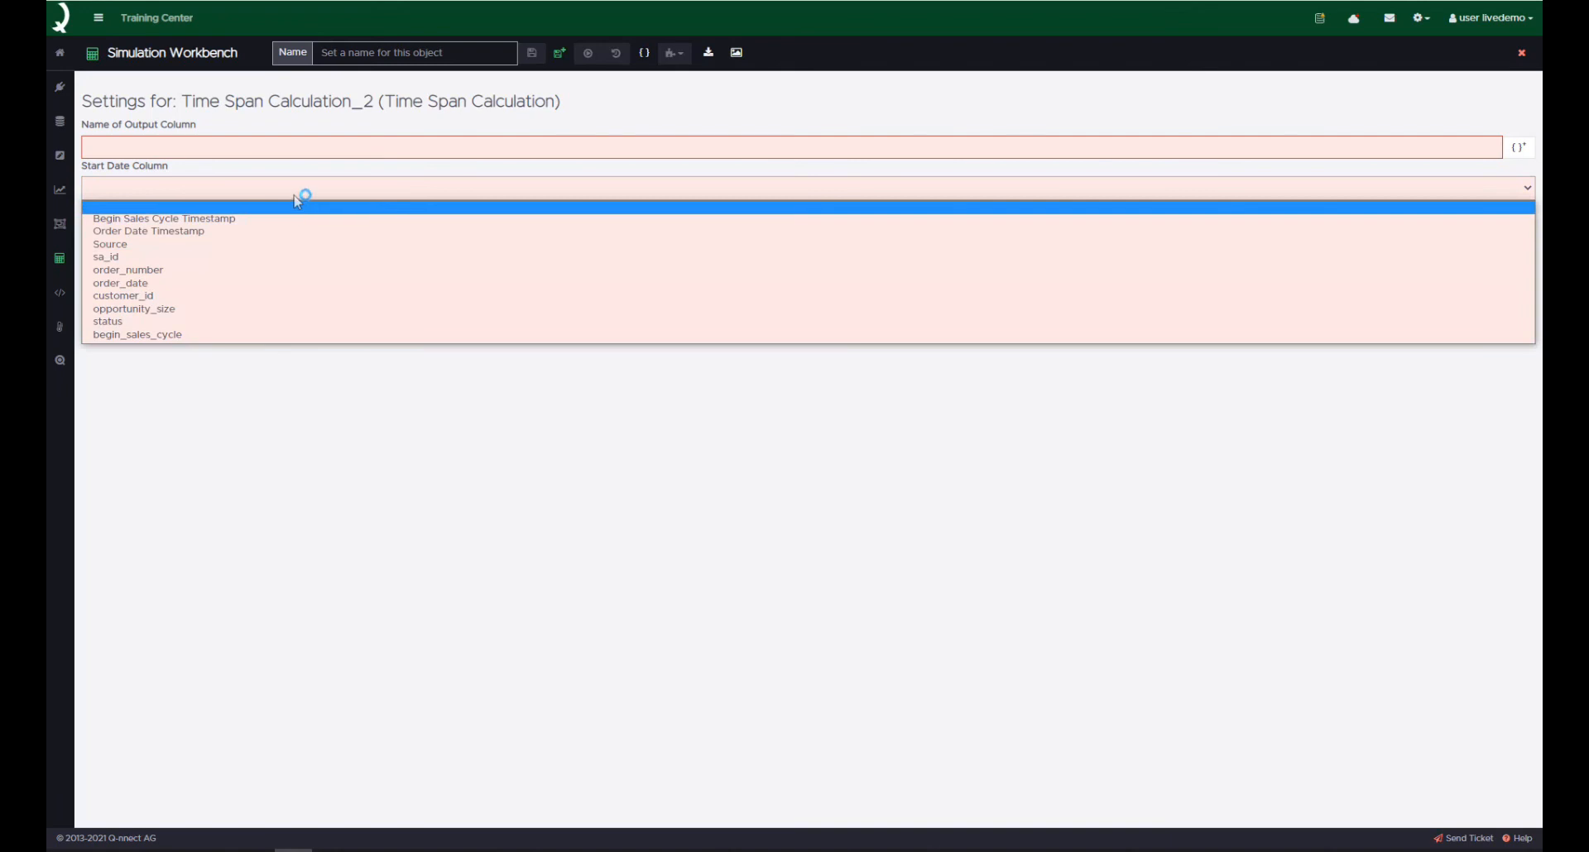
pyautogui.click(302, 207)
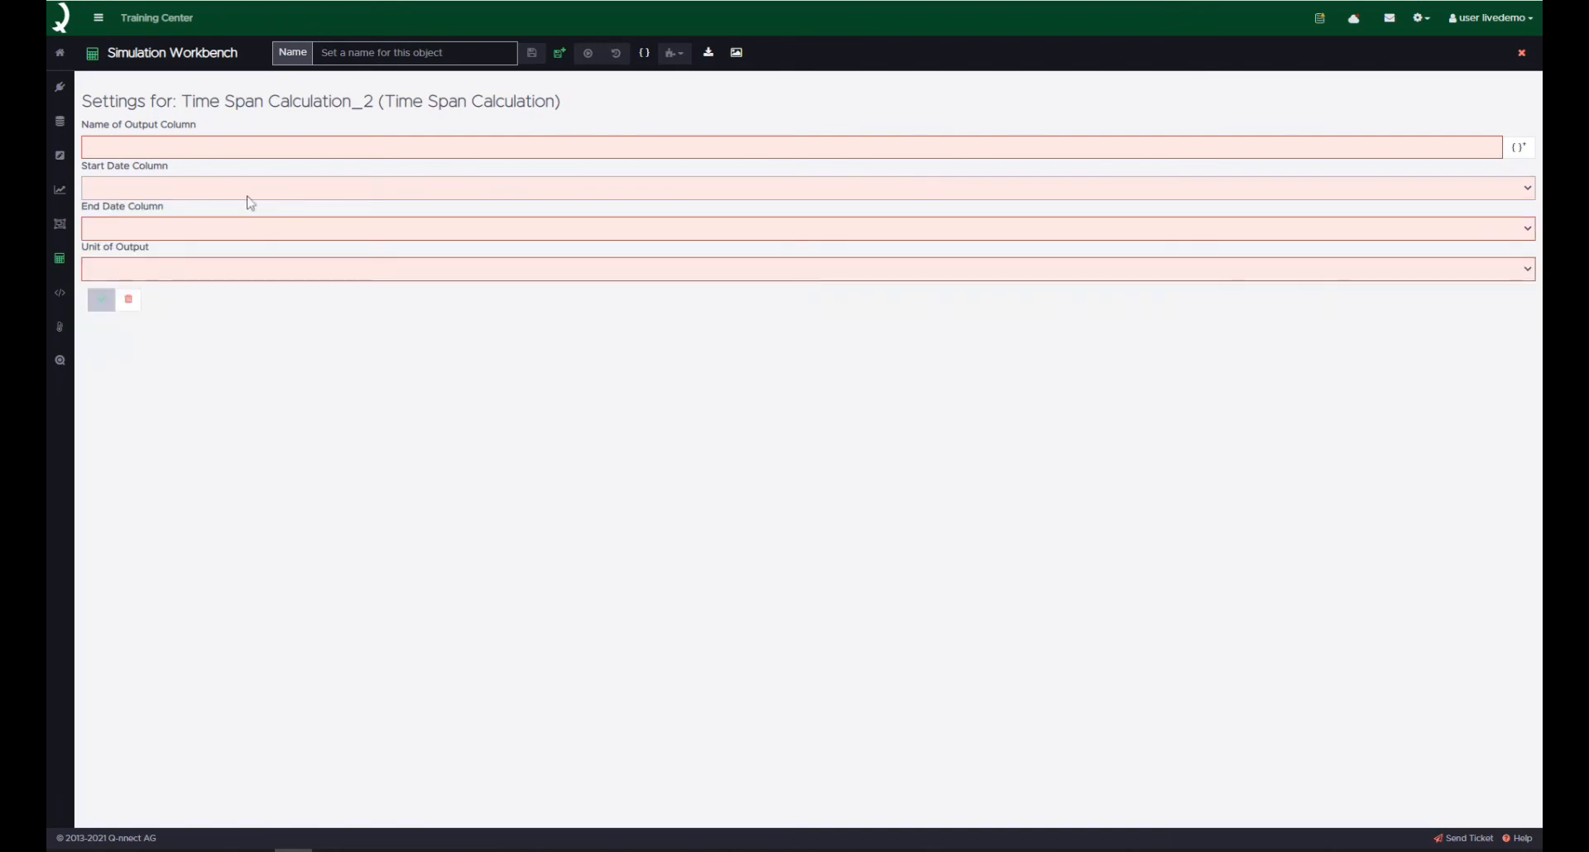
pyautogui.click(144, 150)
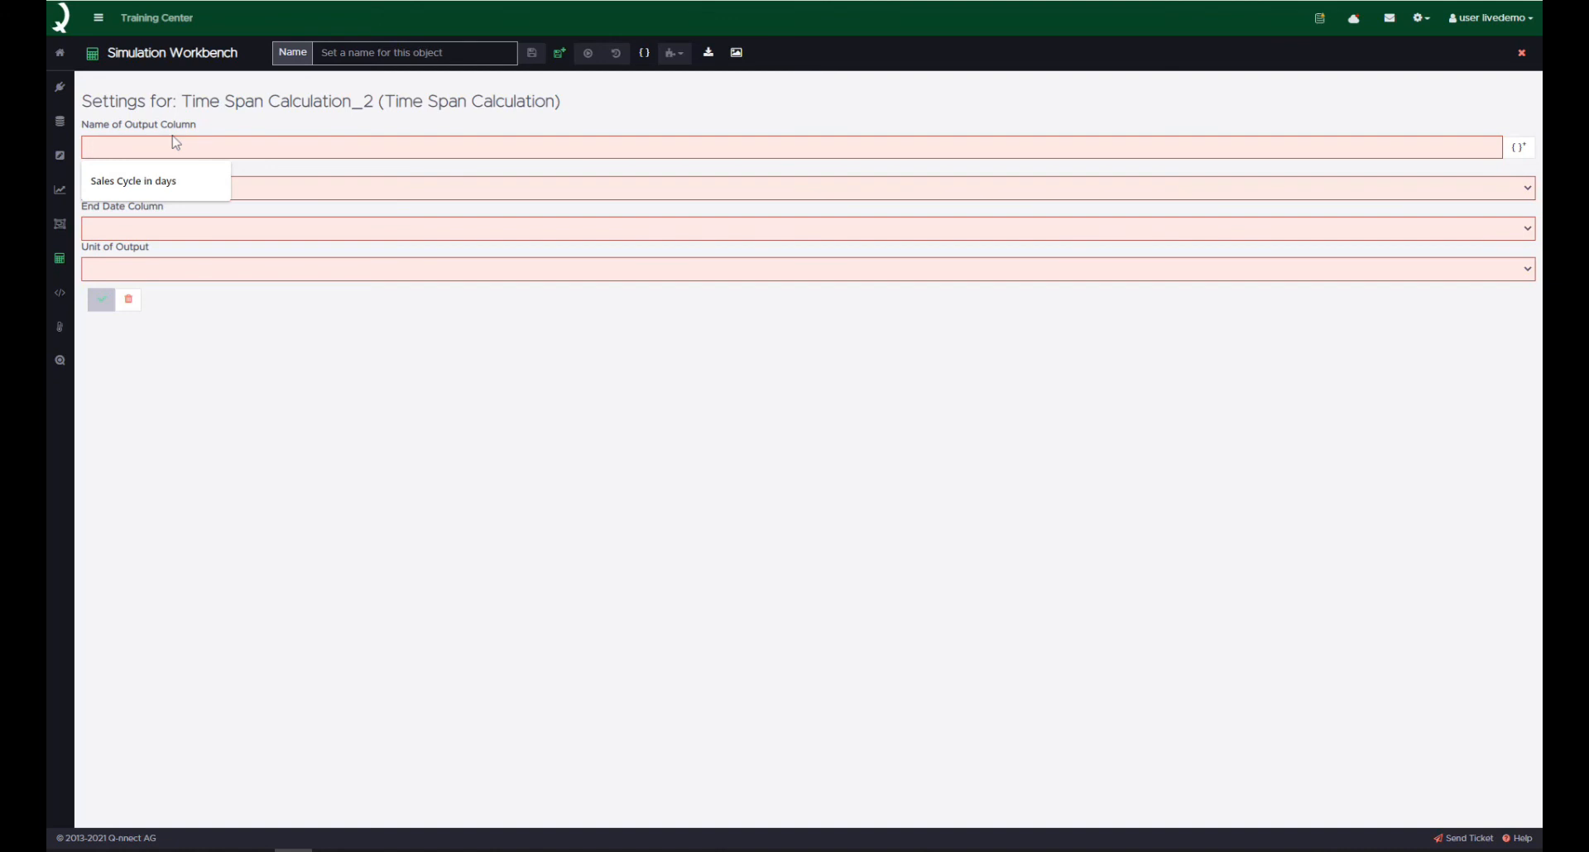
pyautogui.press('Down')
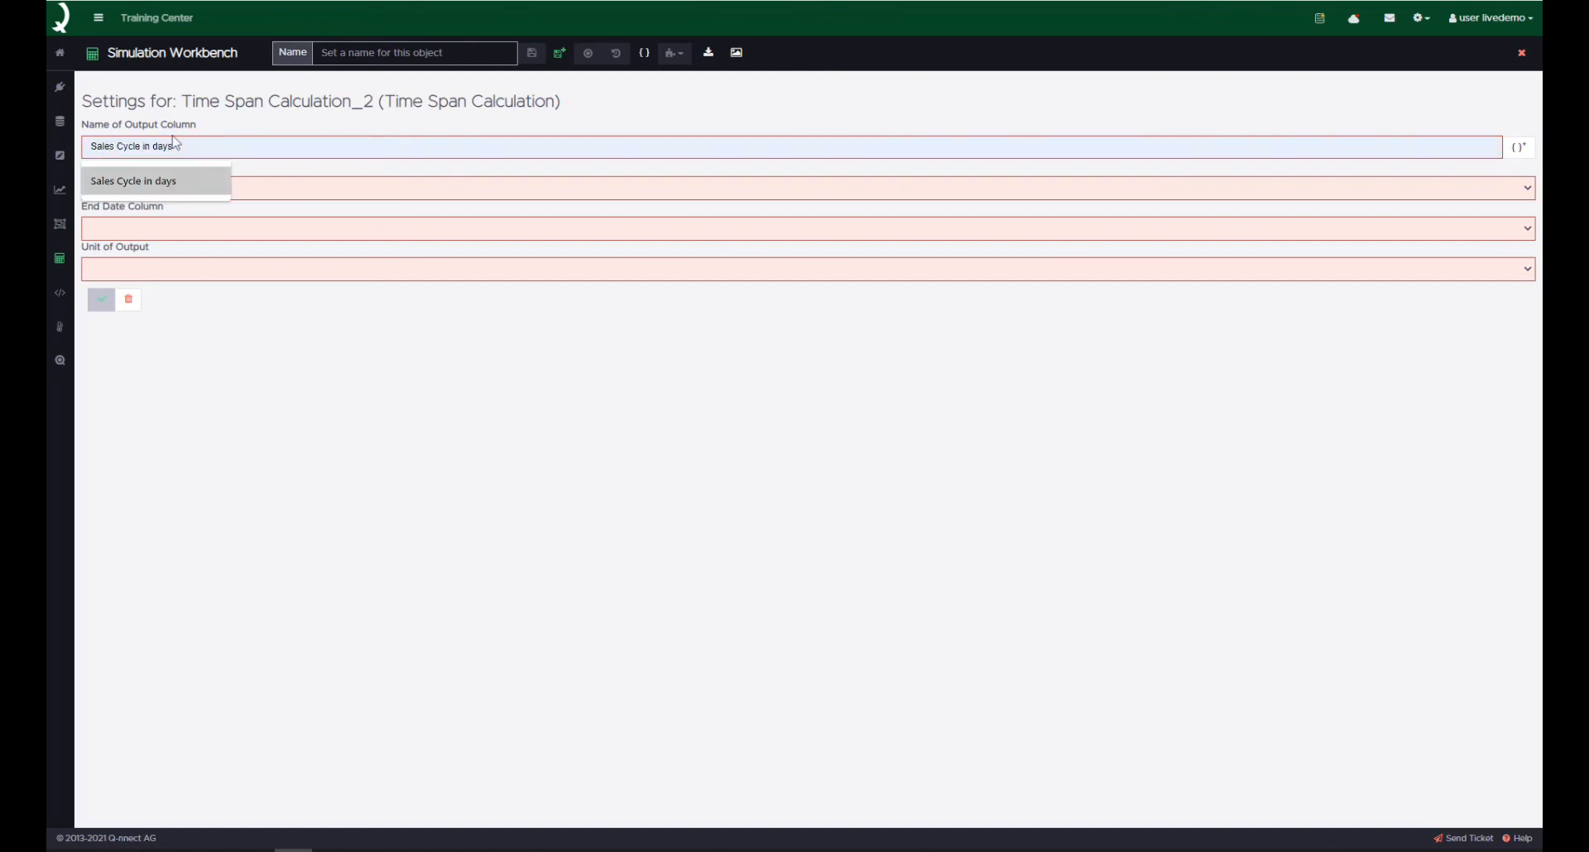
pyautogui.click(266, 189)
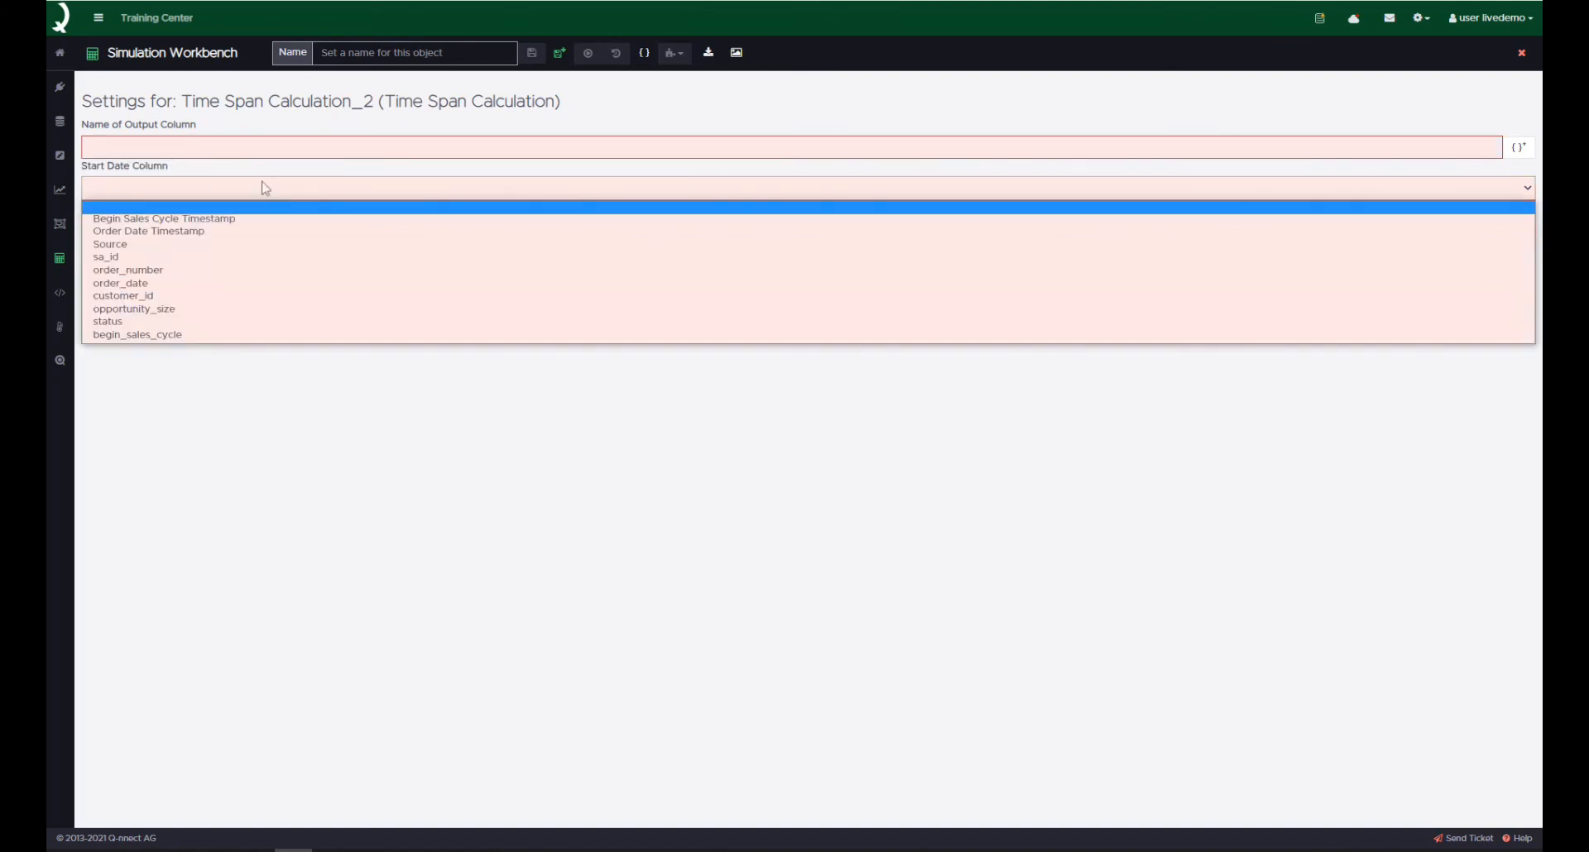
pyautogui.click(208, 149)
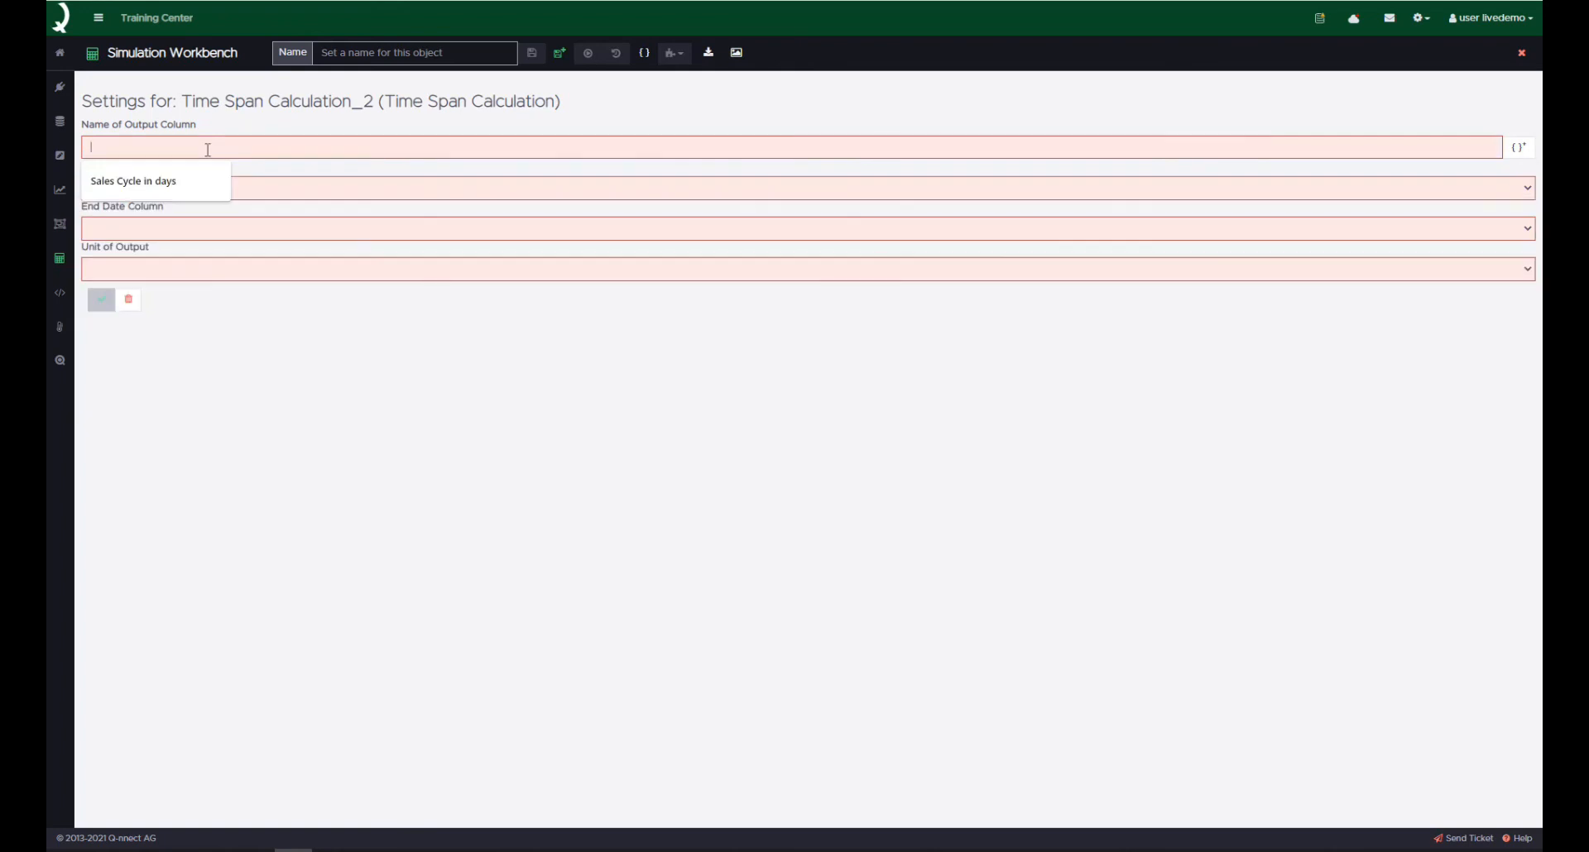
pyautogui.press('Down')
pyautogui.press('Return')
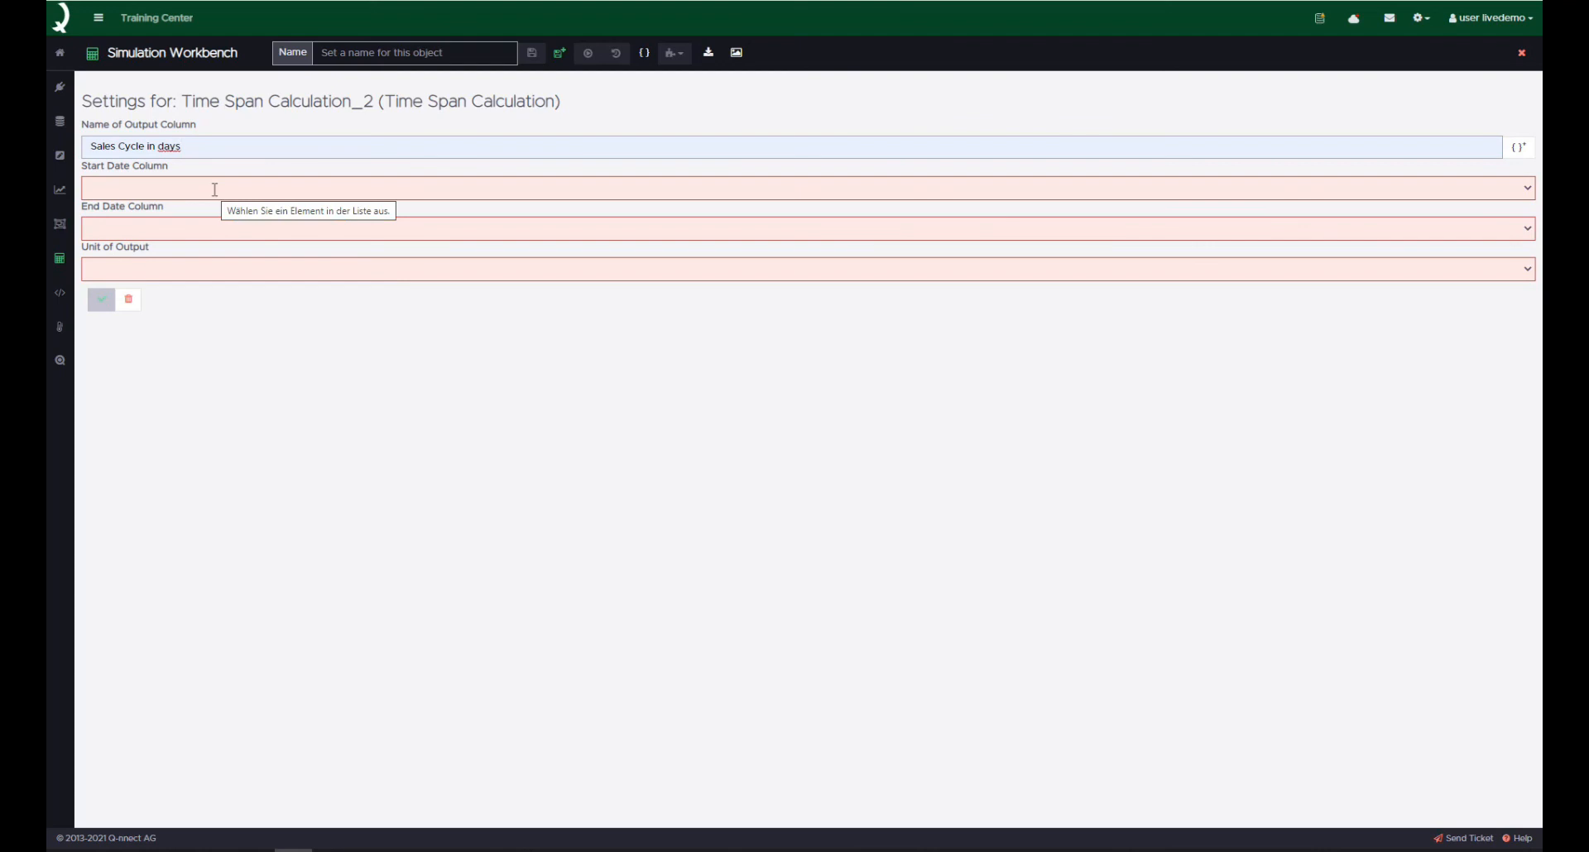
# - Set Begin Sales Cycle Timestamp as start date, Order Date Timestamp as end date and days as output unit, and apply the settings
pyautogui.click(215, 189)
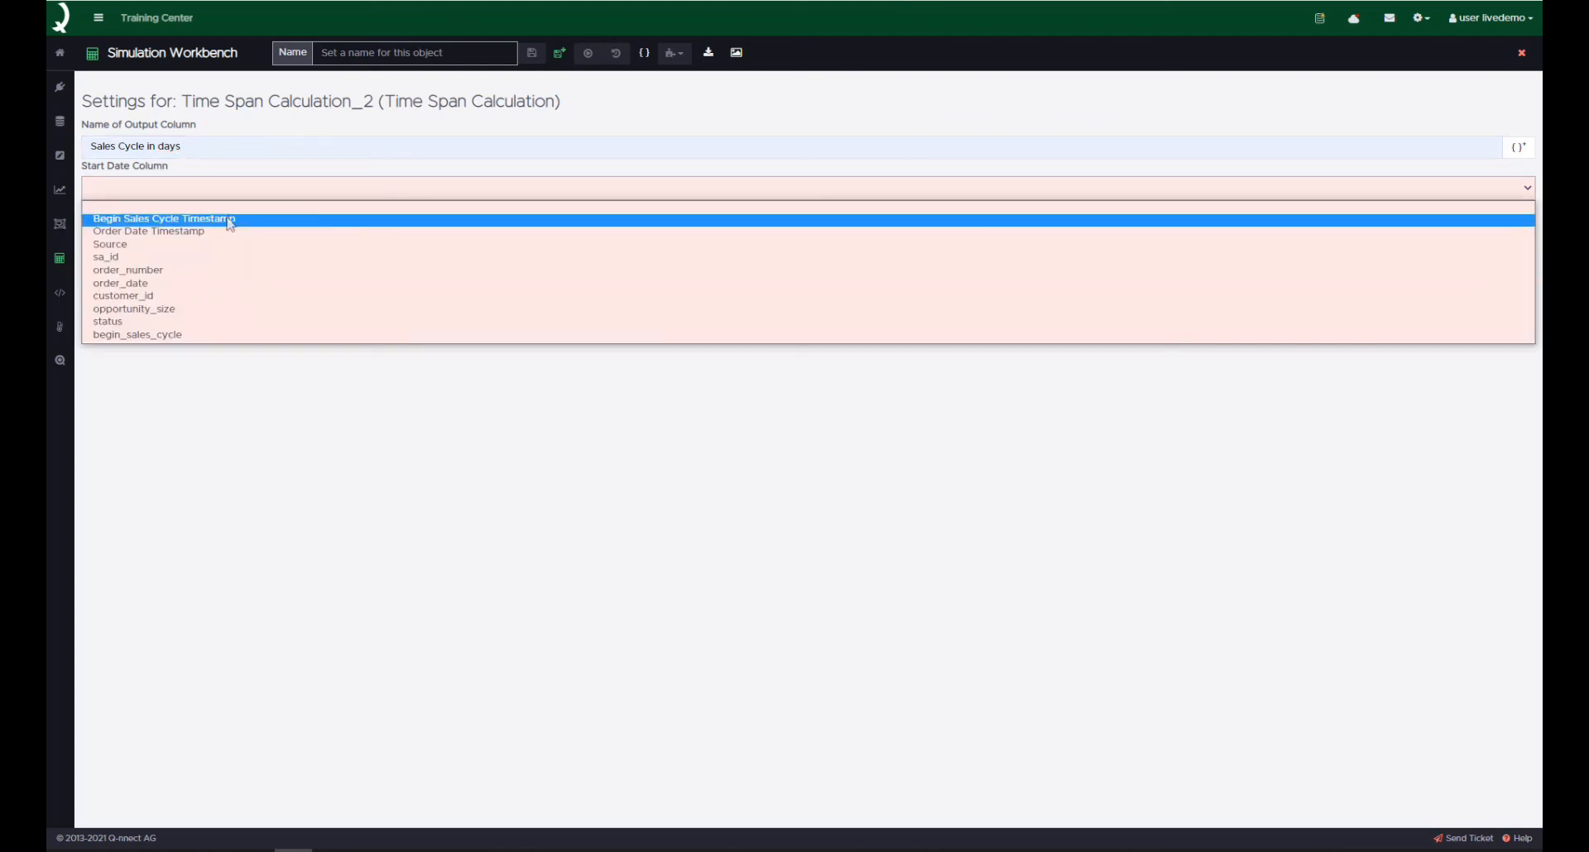
pyautogui.click(230, 219)
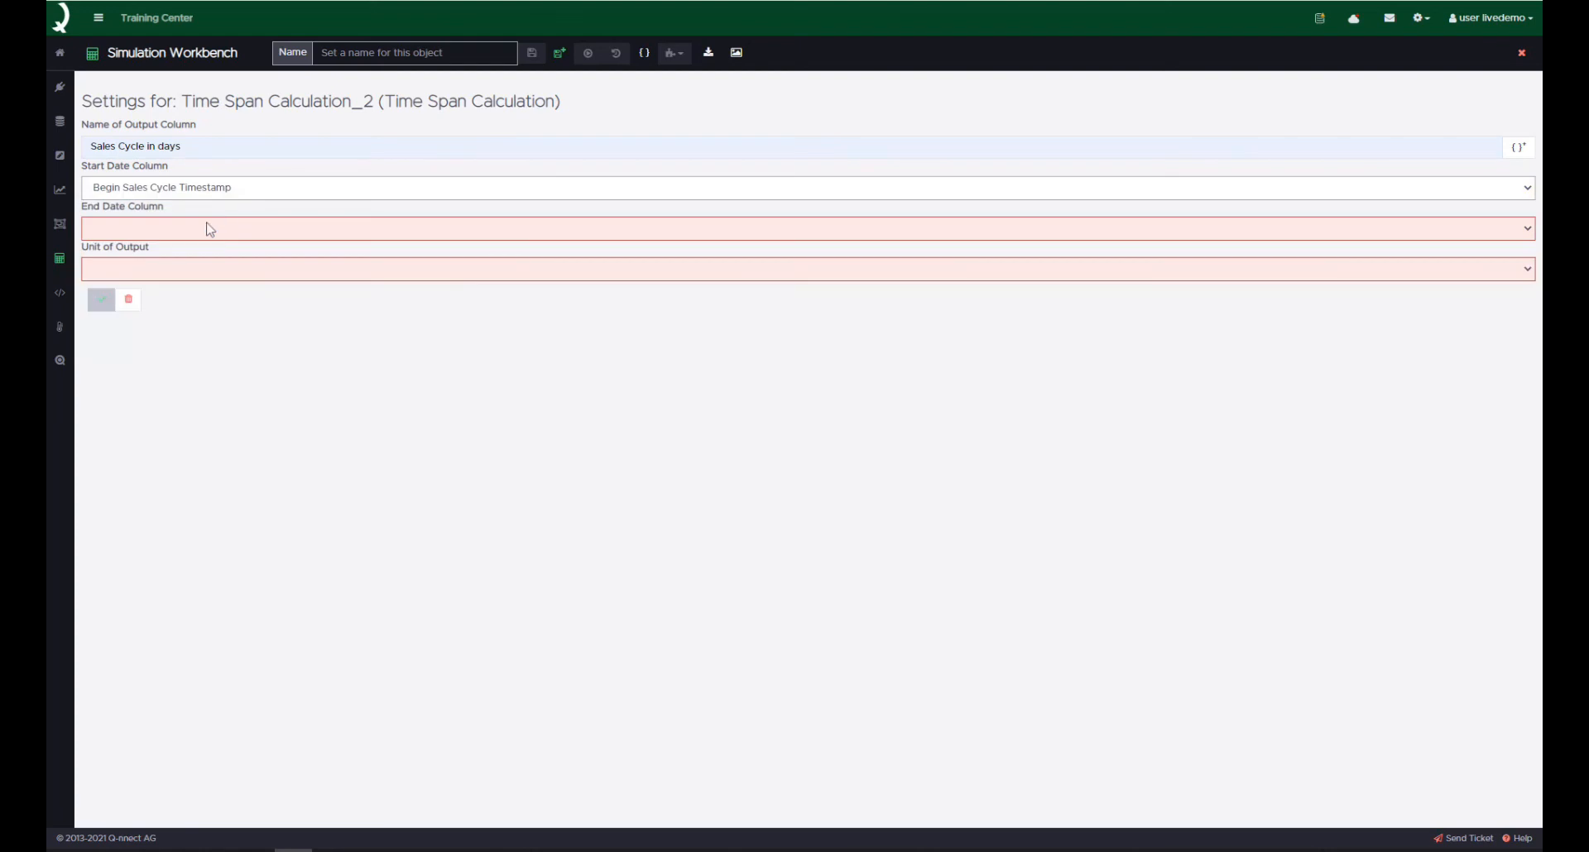
pyautogui.click(187, 231)
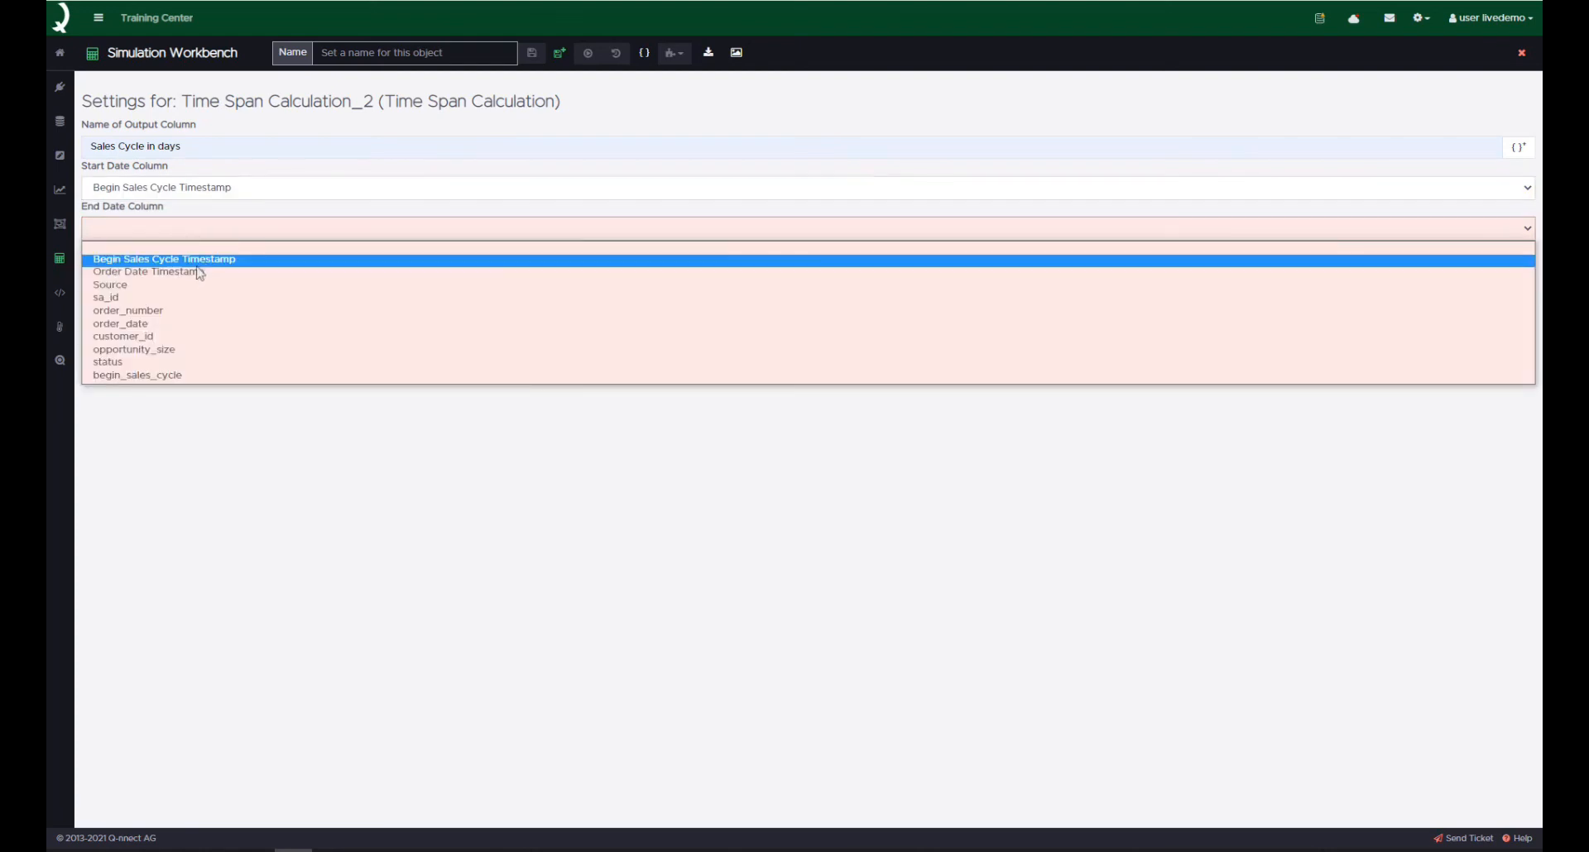
pyautogui.click(196, 275)
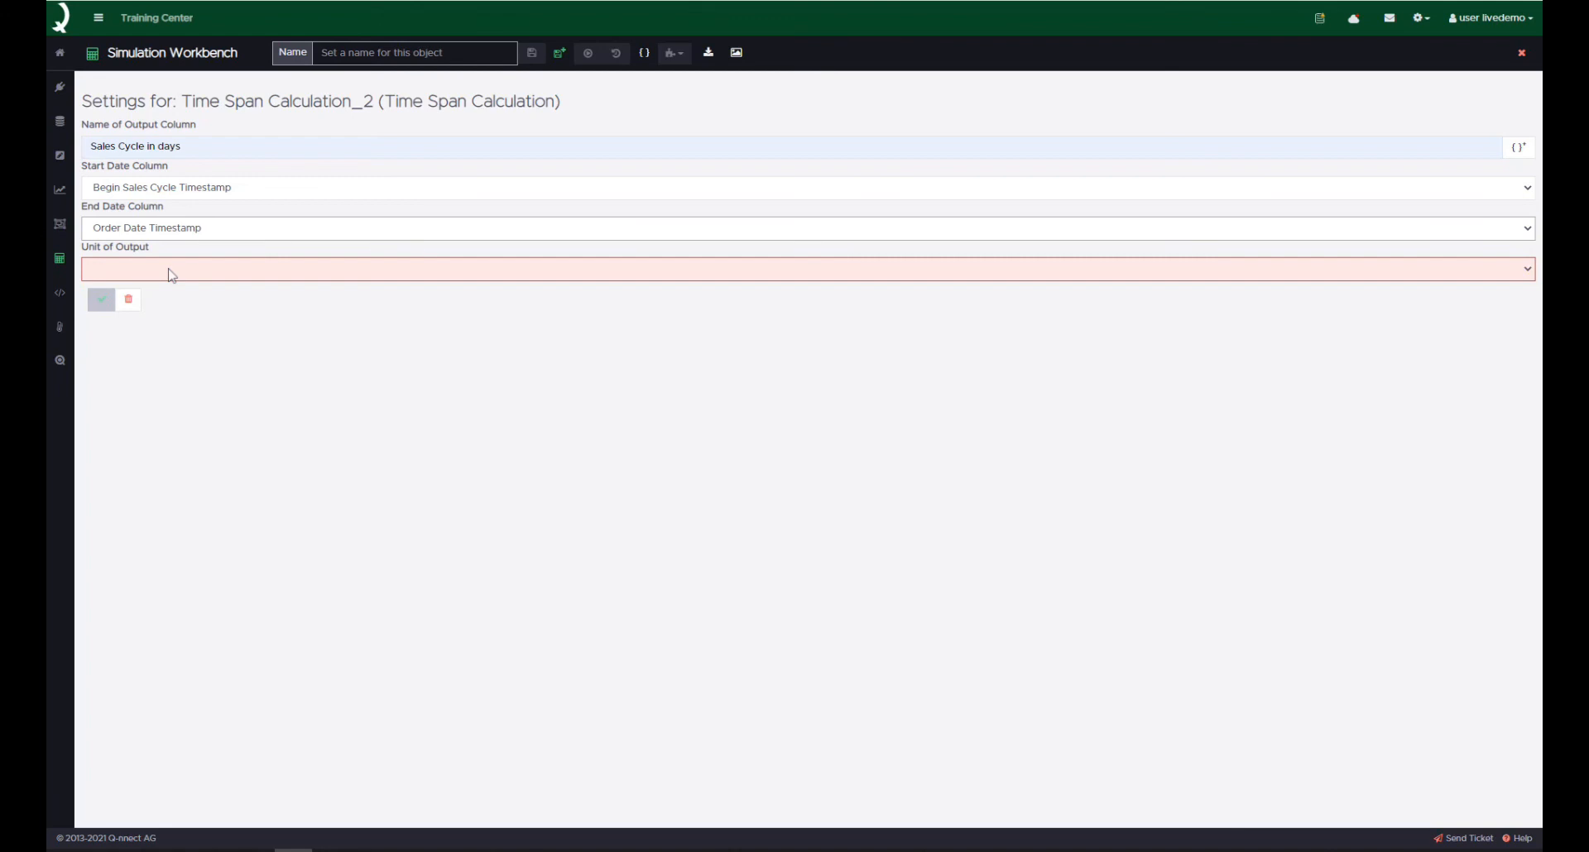
pyautogui.click(171, 274)
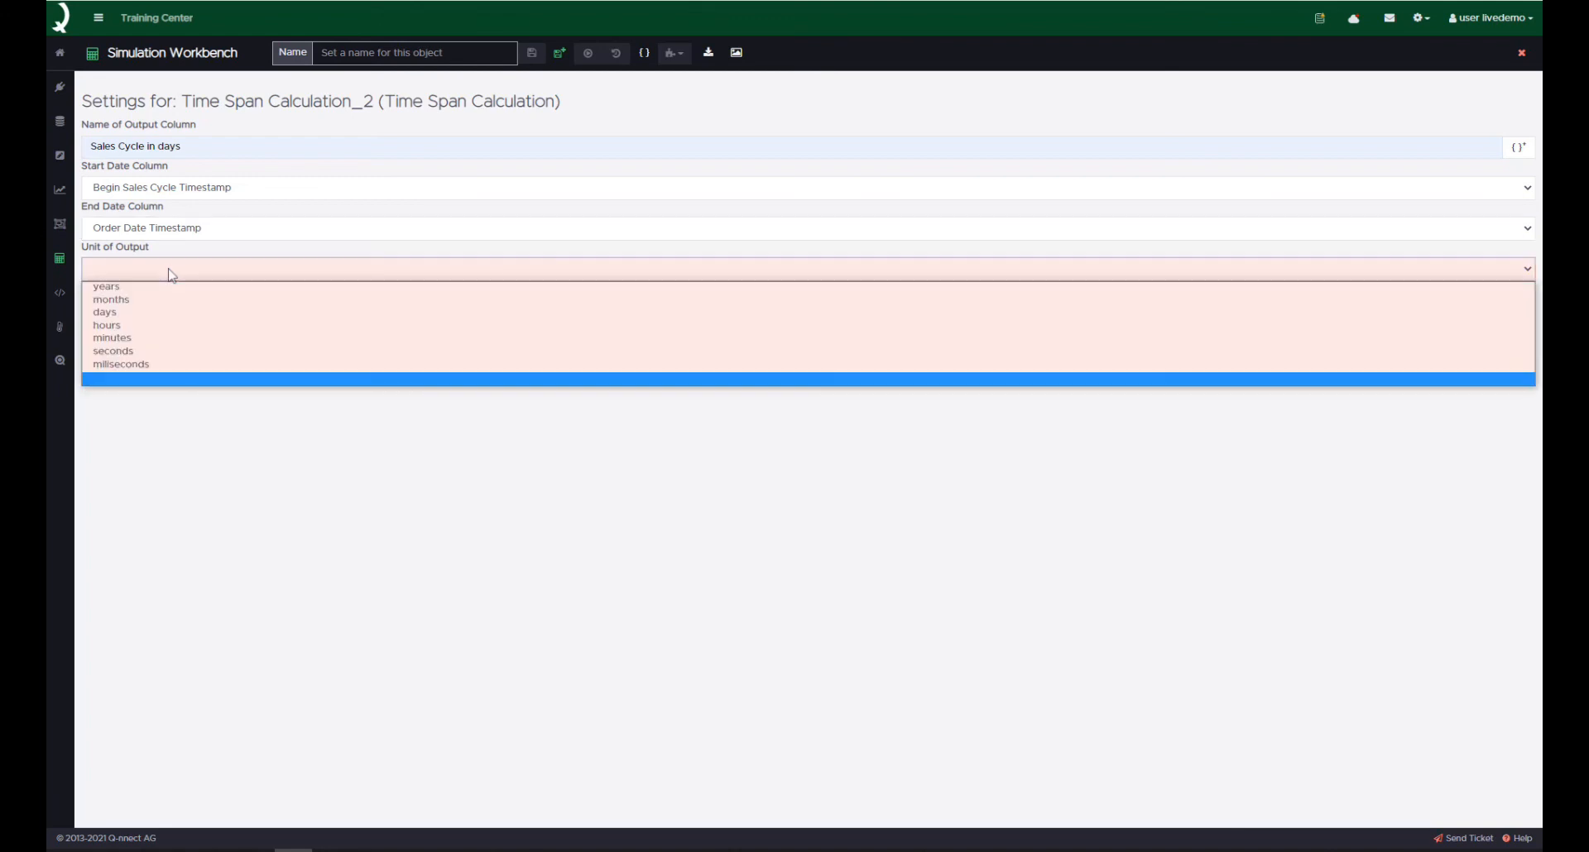
pyautogui.click(151, 323)
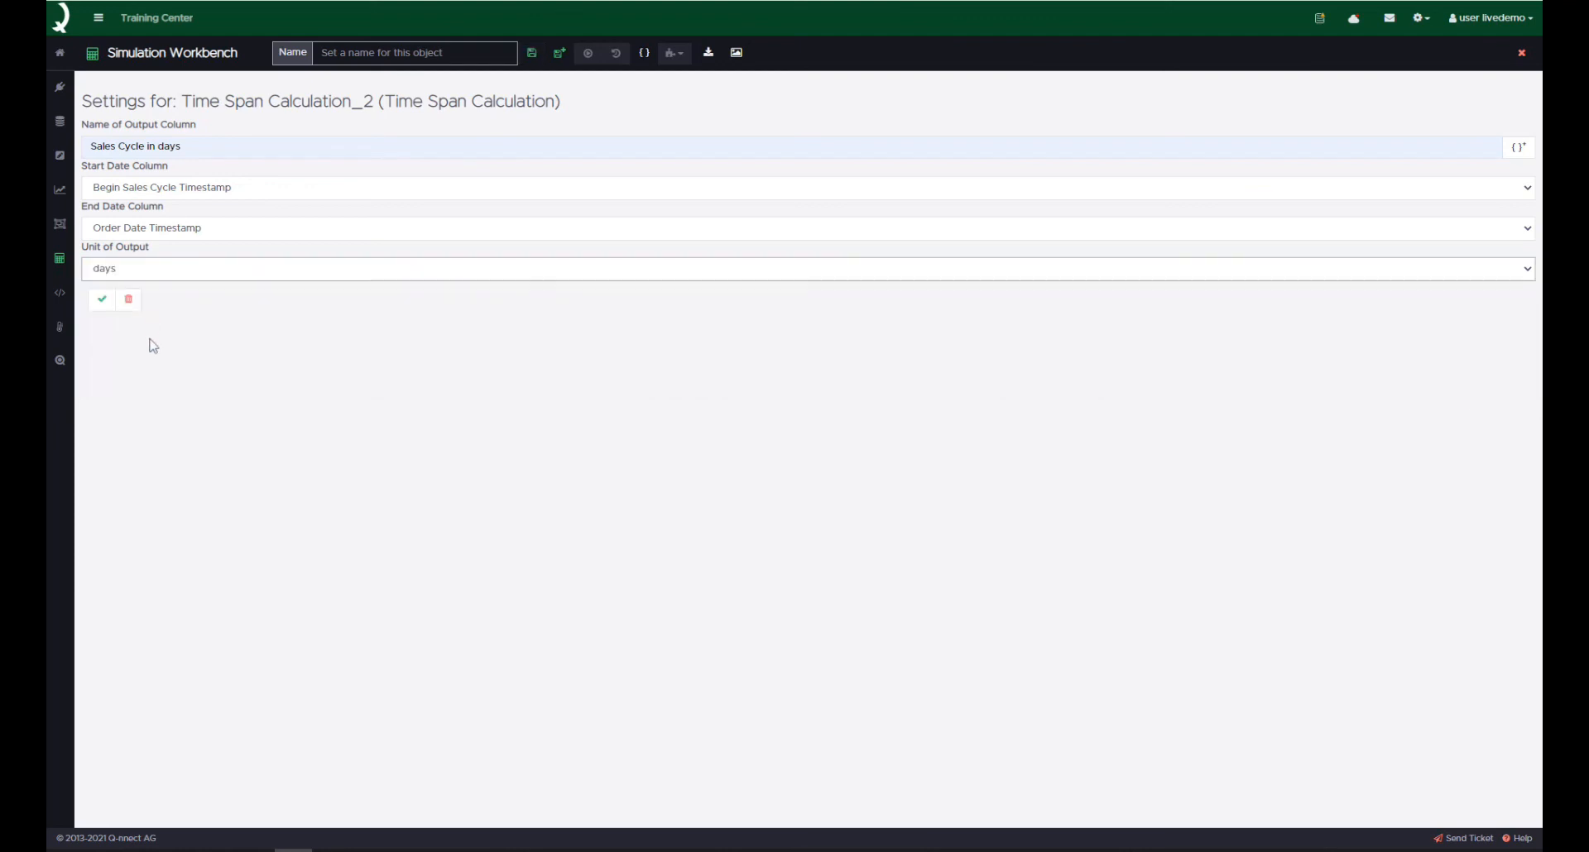
pyautogui.click(102, 300)
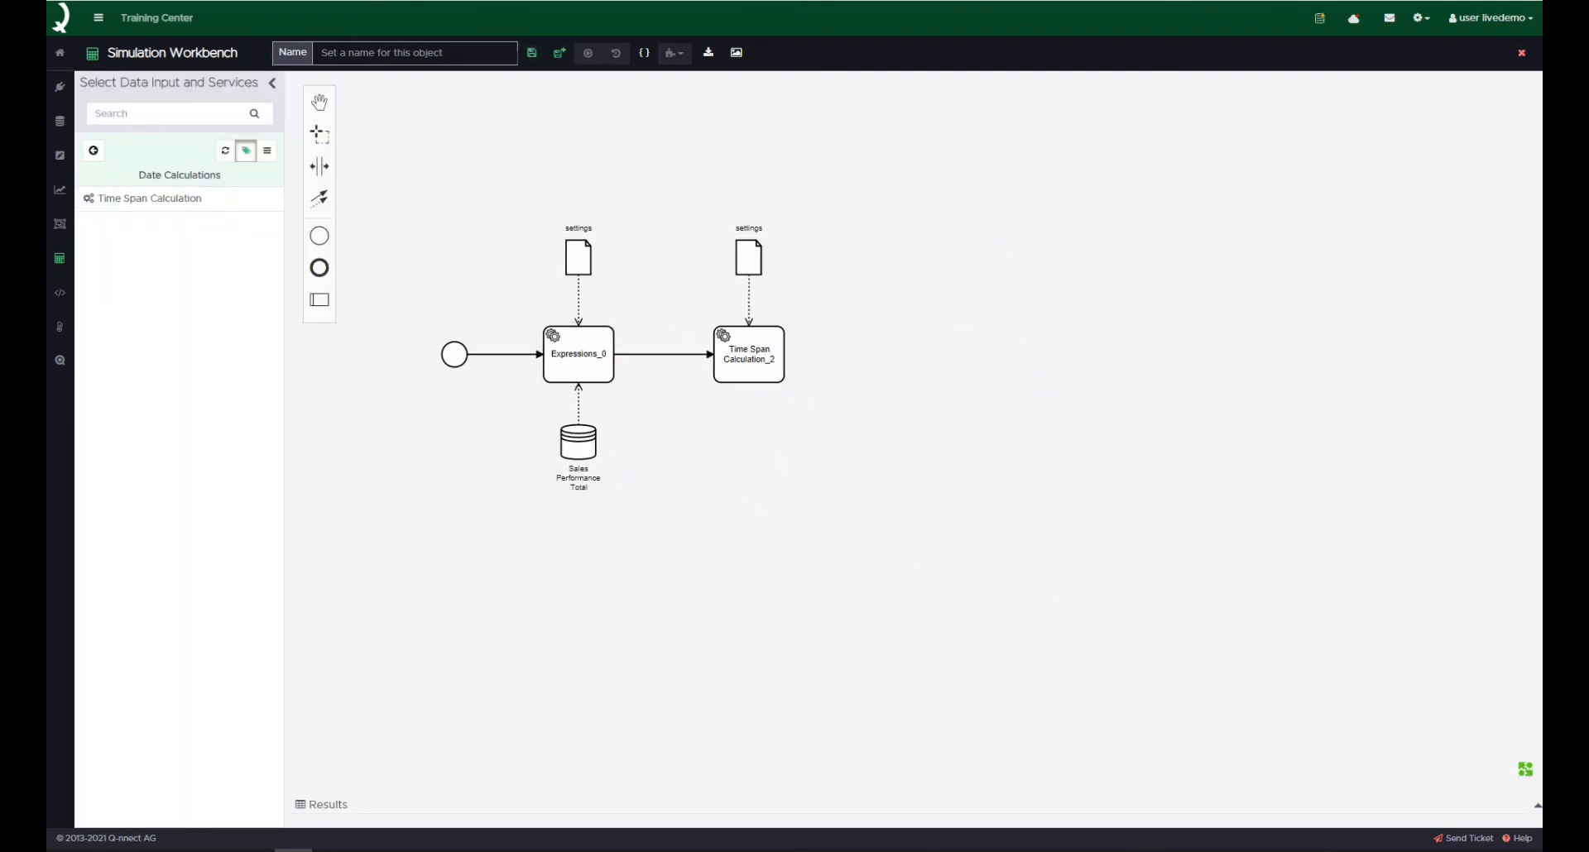
# - Name the simulation Sales Cycles and save it
pyautogui.click(497, 54)
pyautogui.write('Sales')
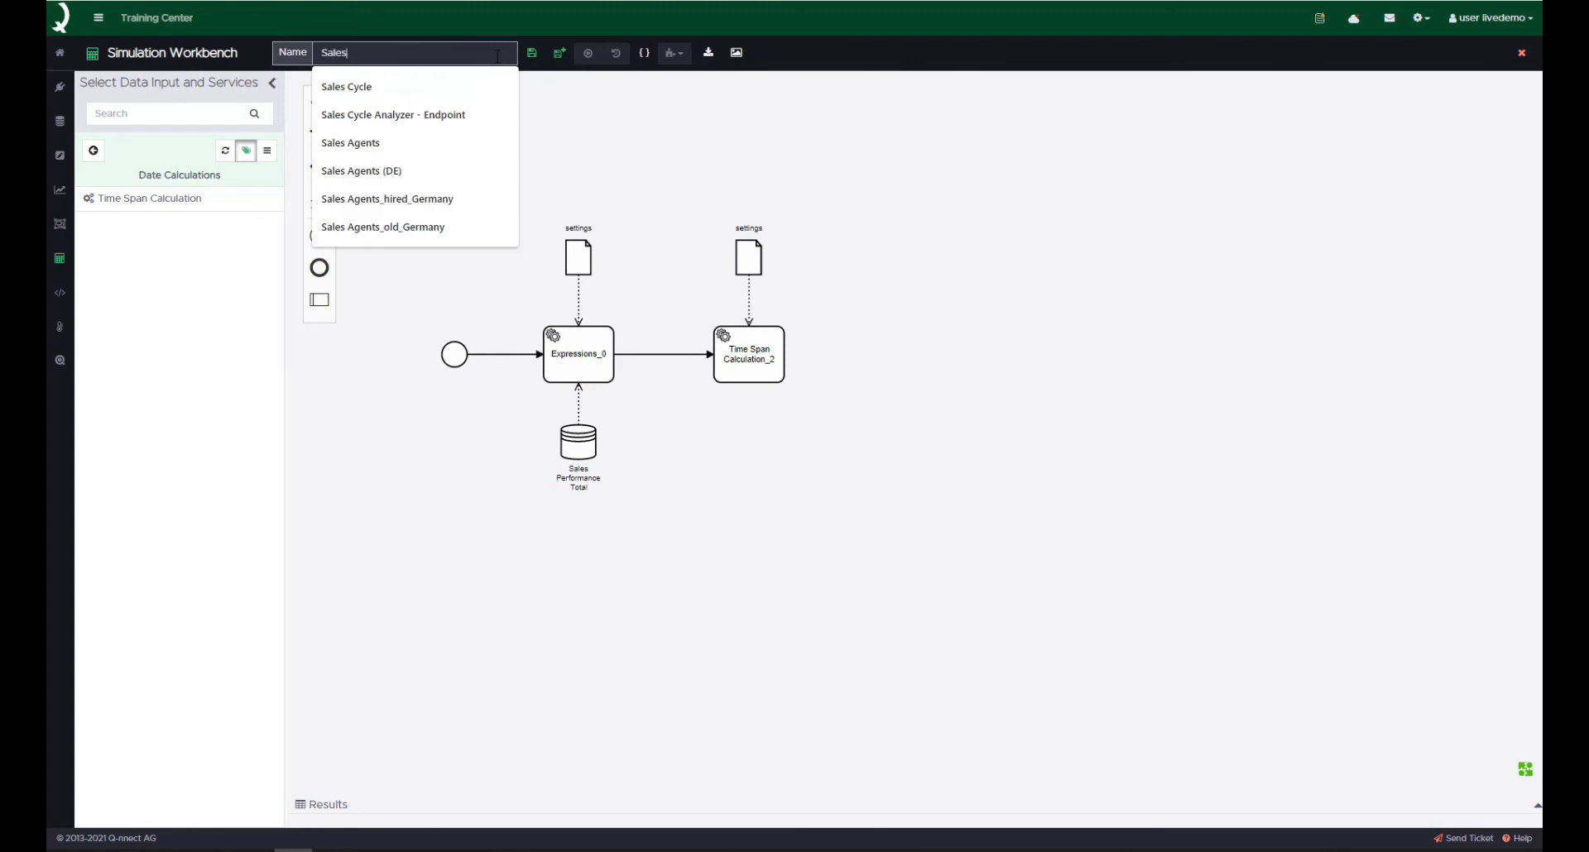
pyautogui.write(' Cycles')
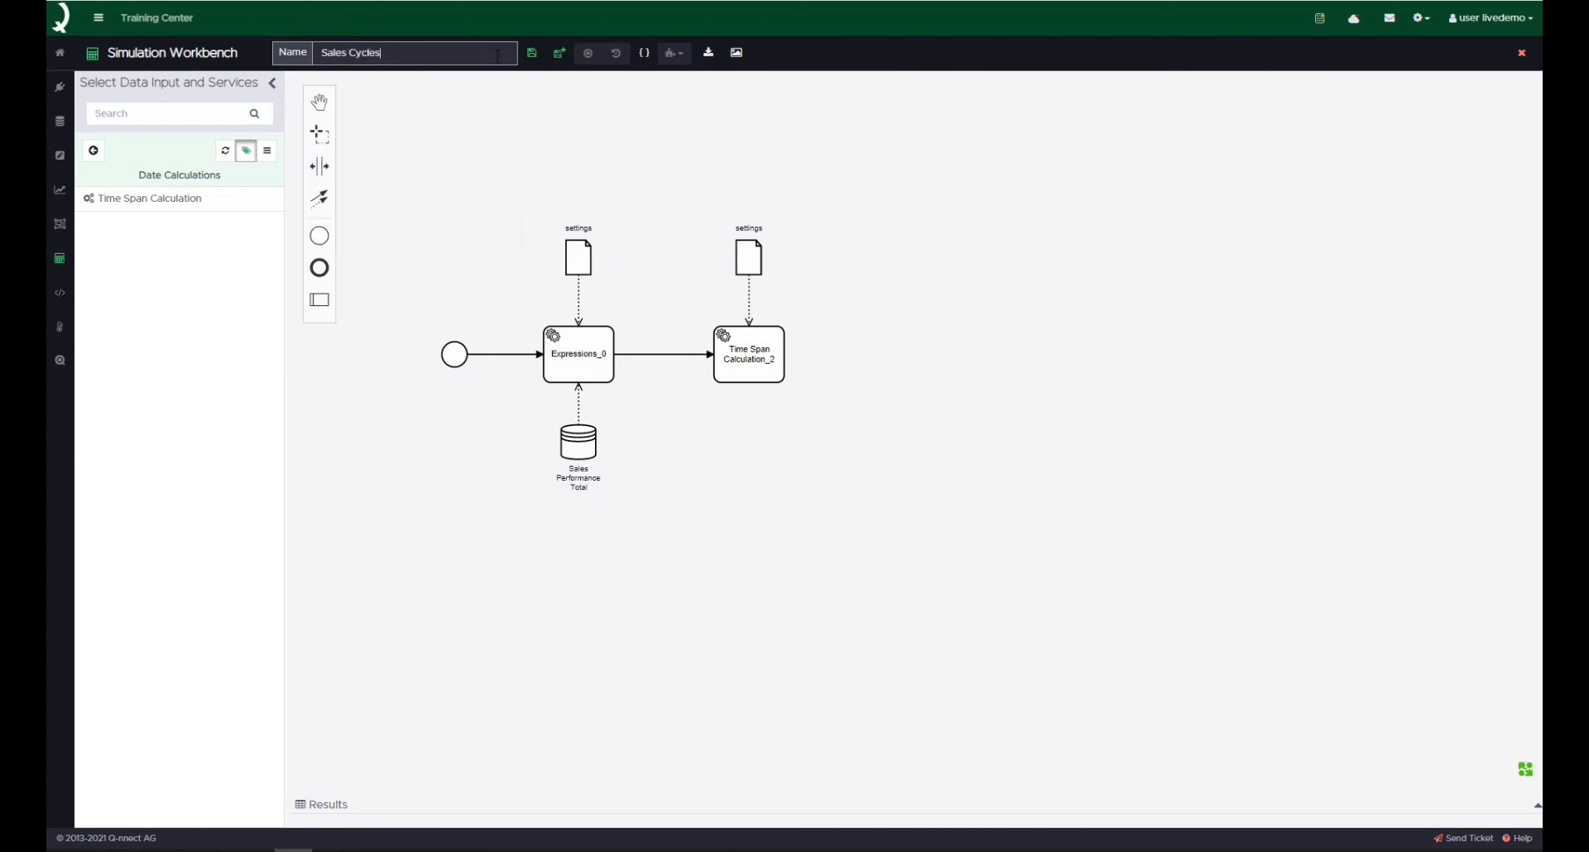
pyautogui.click(533, 53)
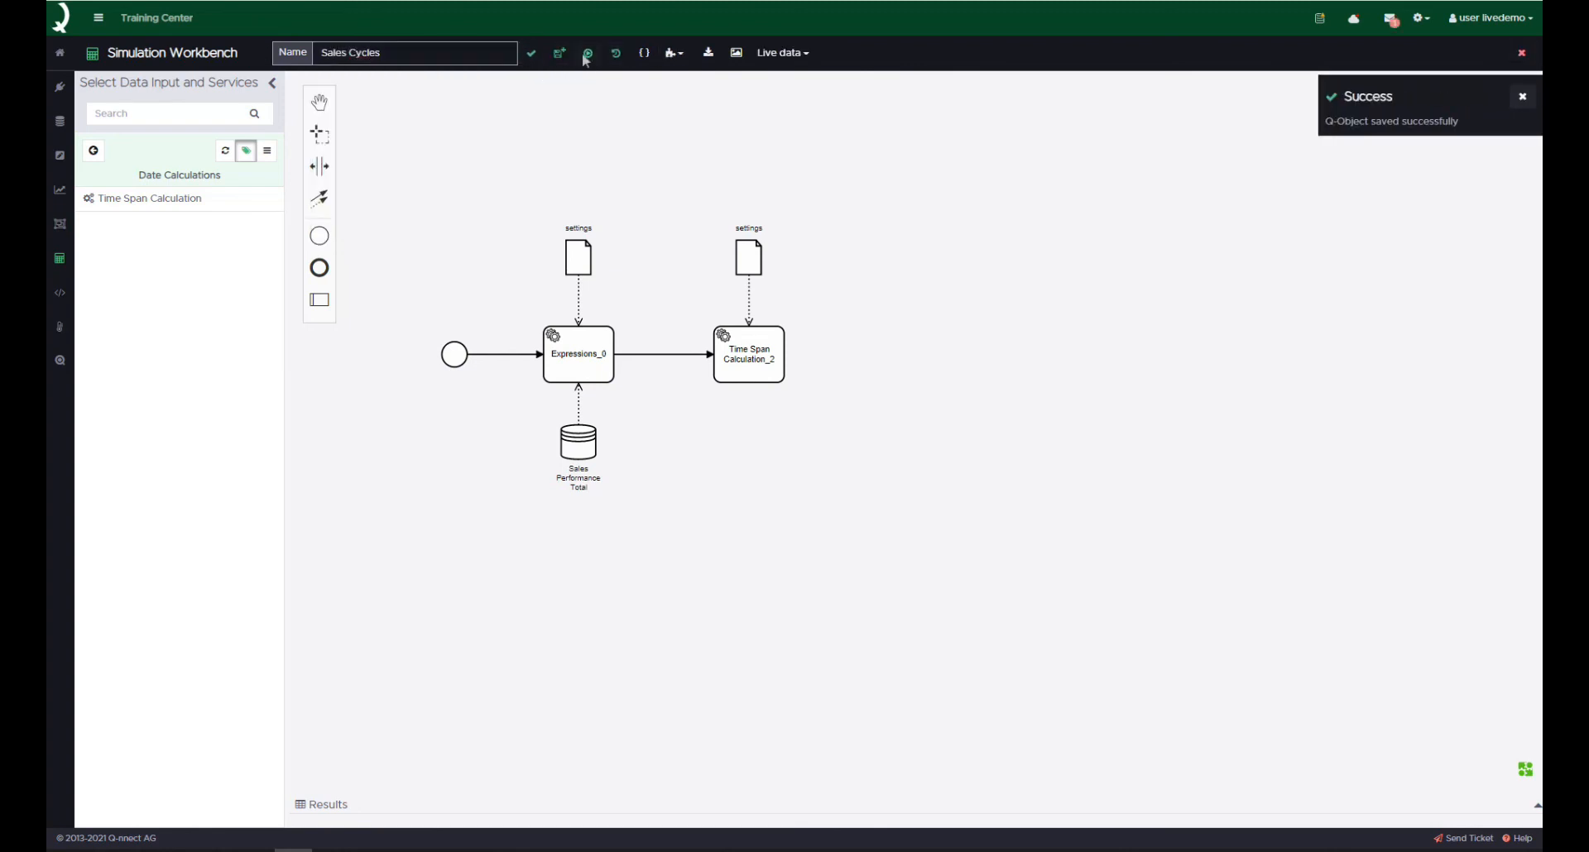
# - Run the simulation and select all values in the Sales Cycle in days column of the results
pyautogui.click(588, 53)
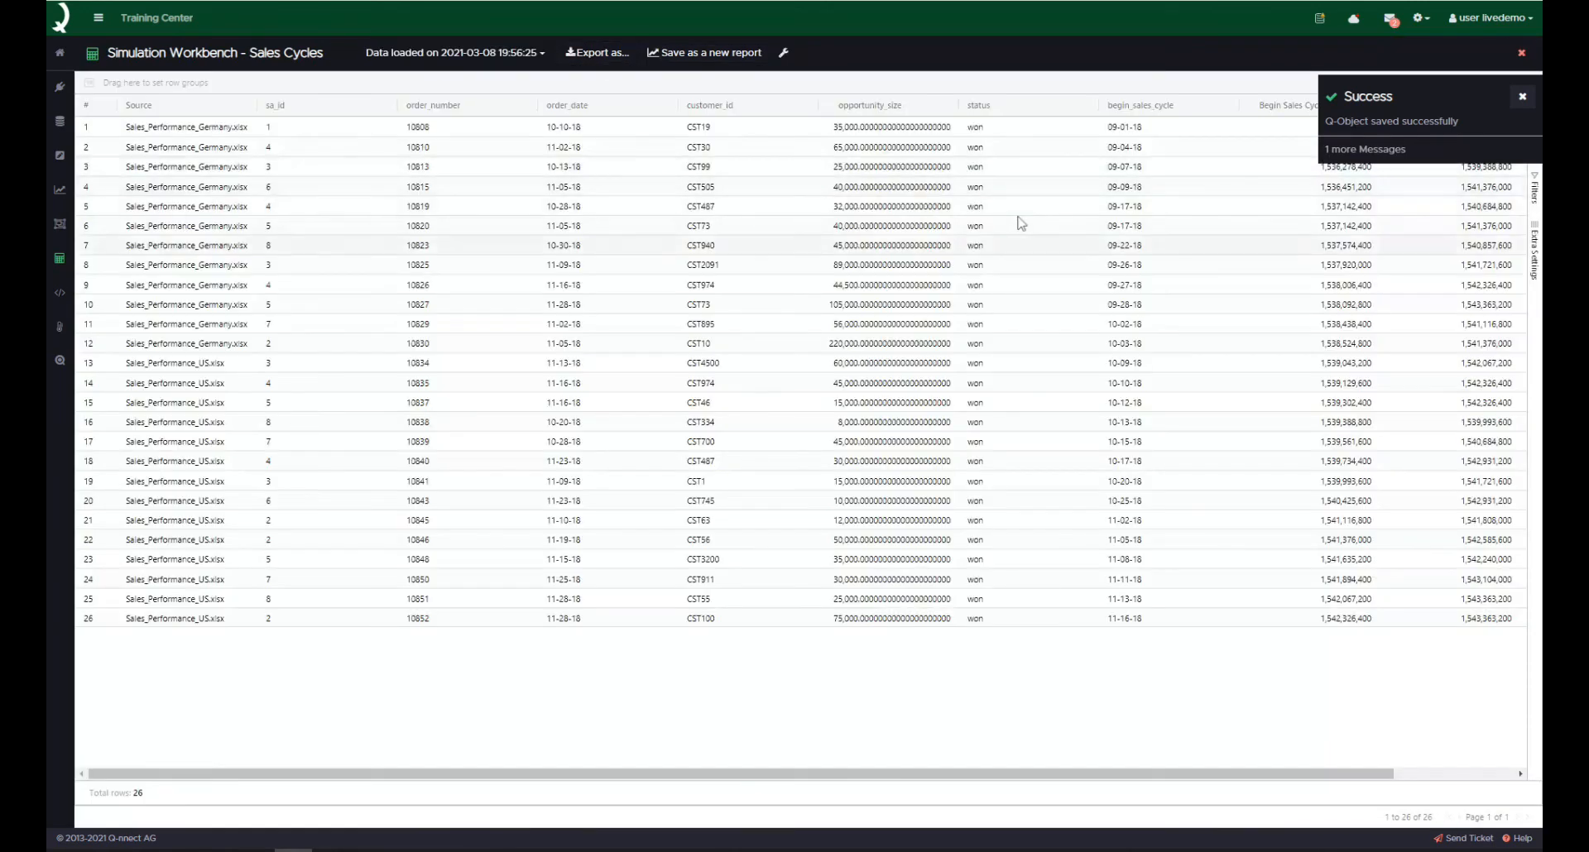
pyautogui.click(1521, 98)
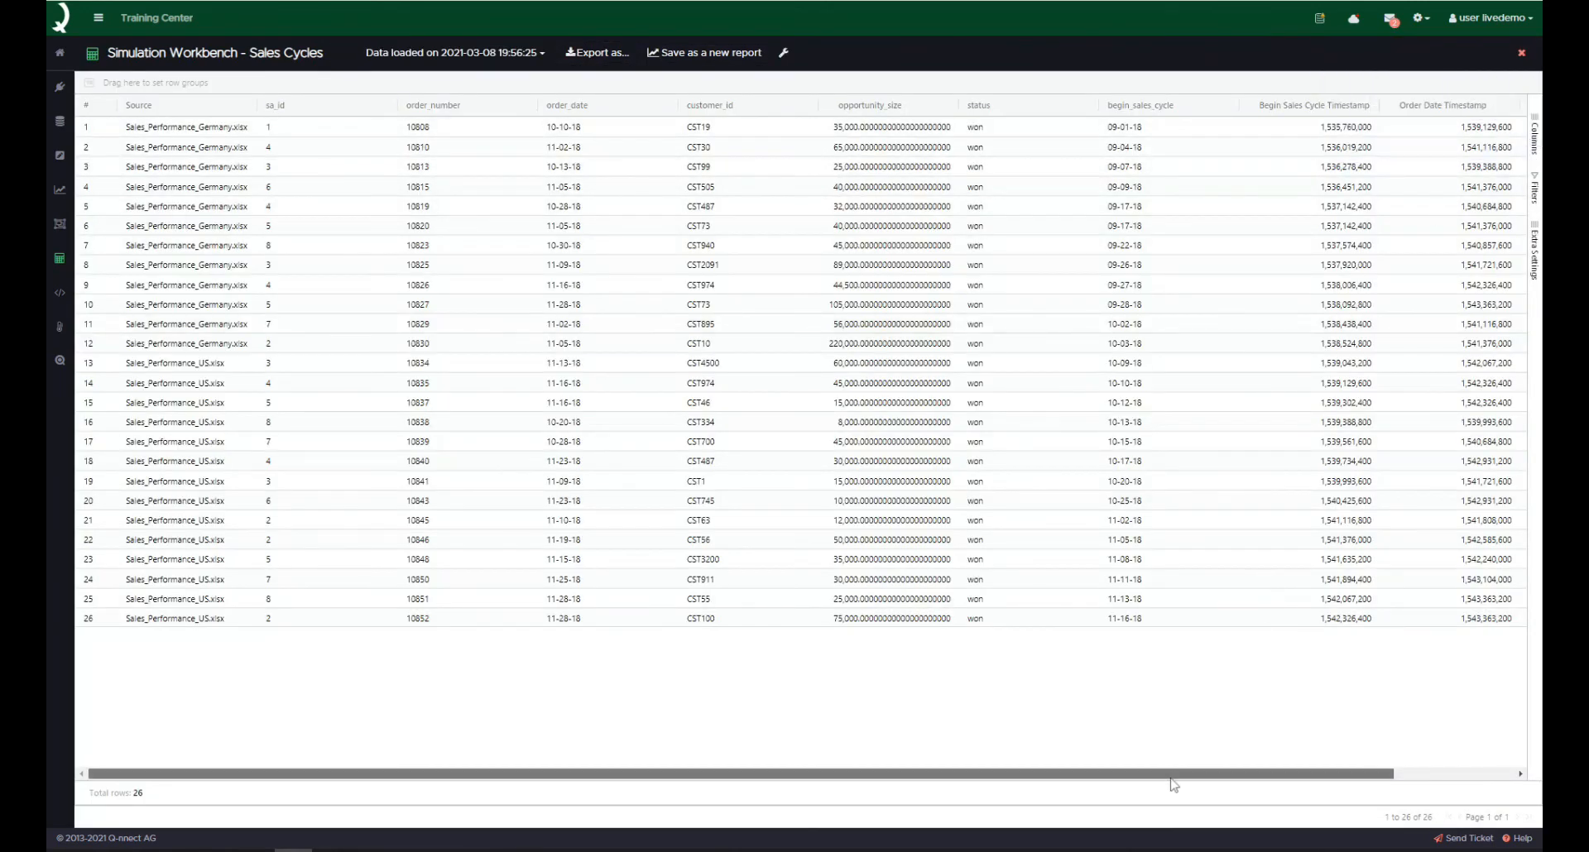
pyautogui.moveTo(1175, 775); pyautogui.dragTo(1409, 794)
pyautogui.moveTo(1469, 128); pyautogui.dragTo(1487, 616)
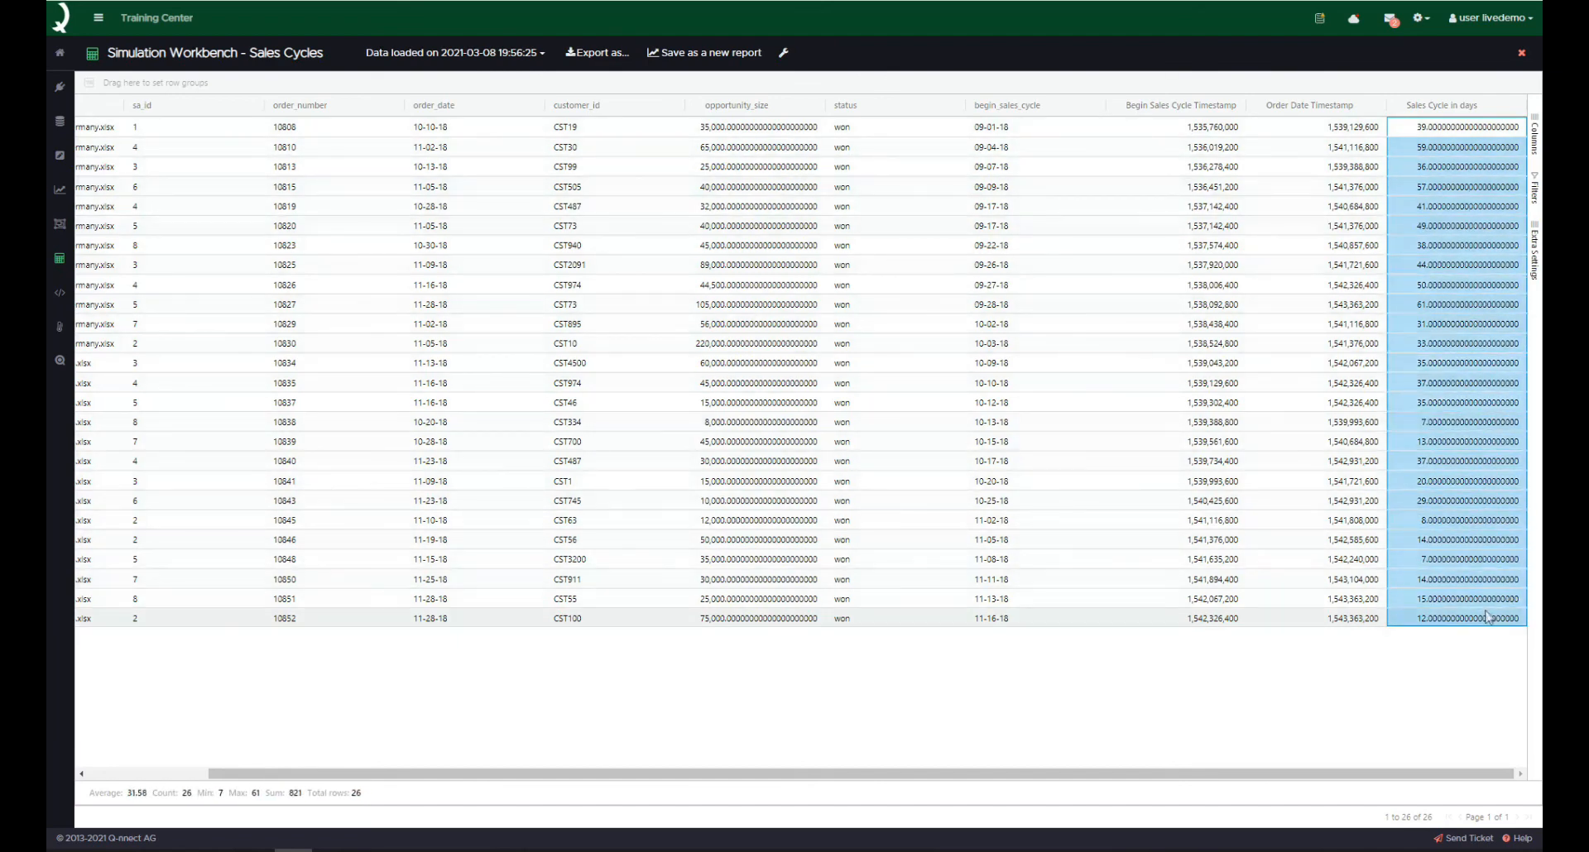